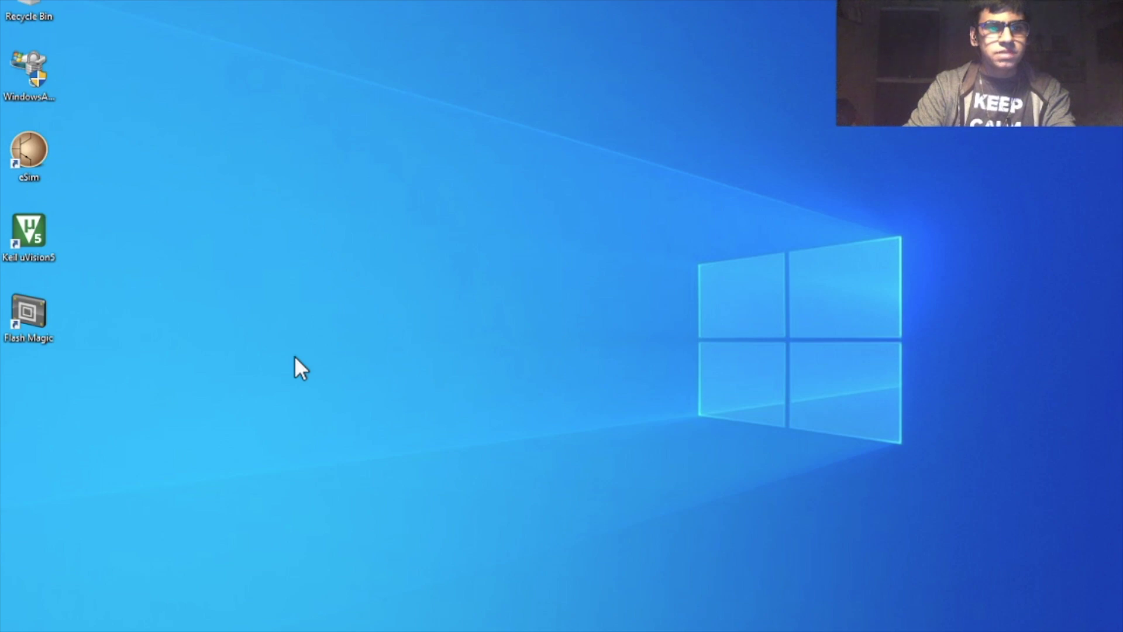
Launch eSim, create the IN_amplifier project, and open its blank schematic.
{"action": "double_click", "coordinate": [27, 151]}
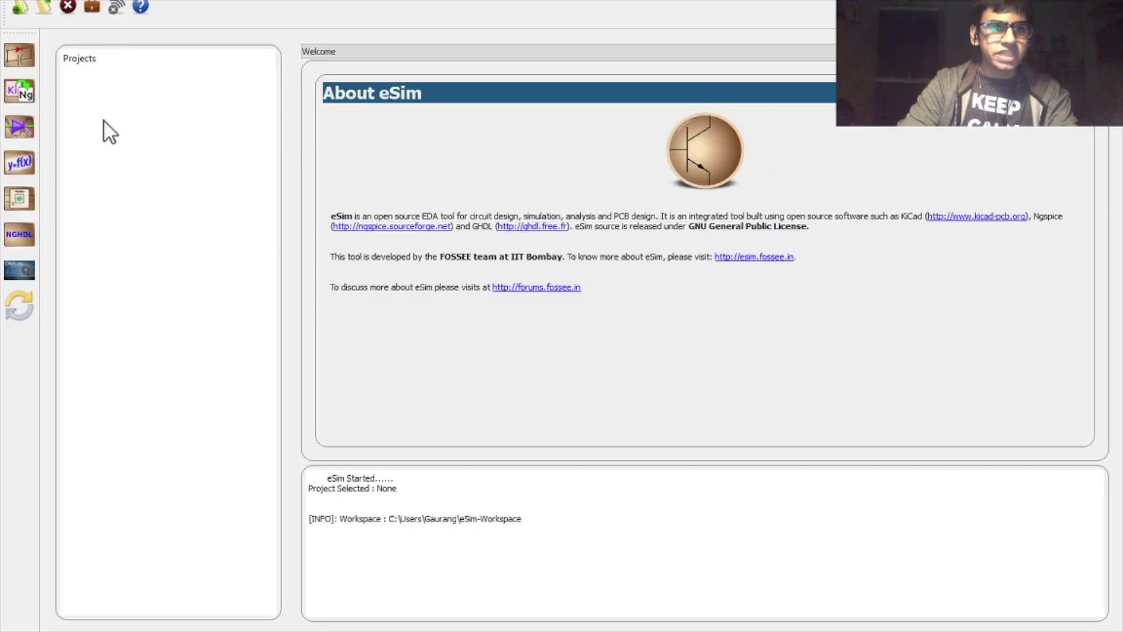
{"action": "left_click", "coordinate": [18, 8]}
{"action": "type", "text": "IN"}
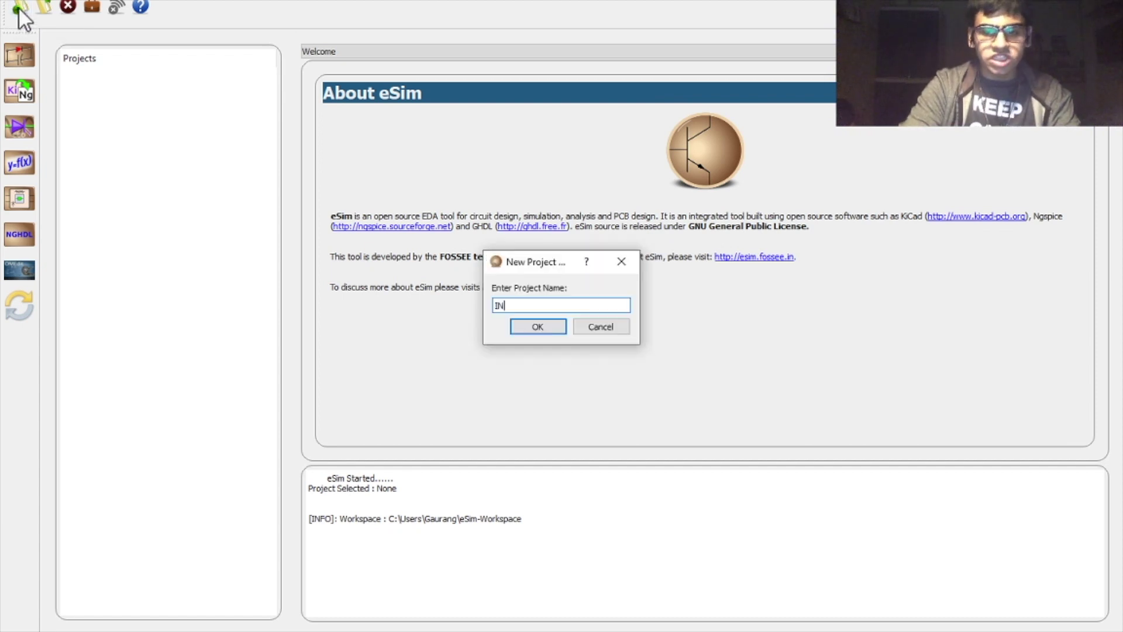
{"action": "type", "text": "_amplifier"}
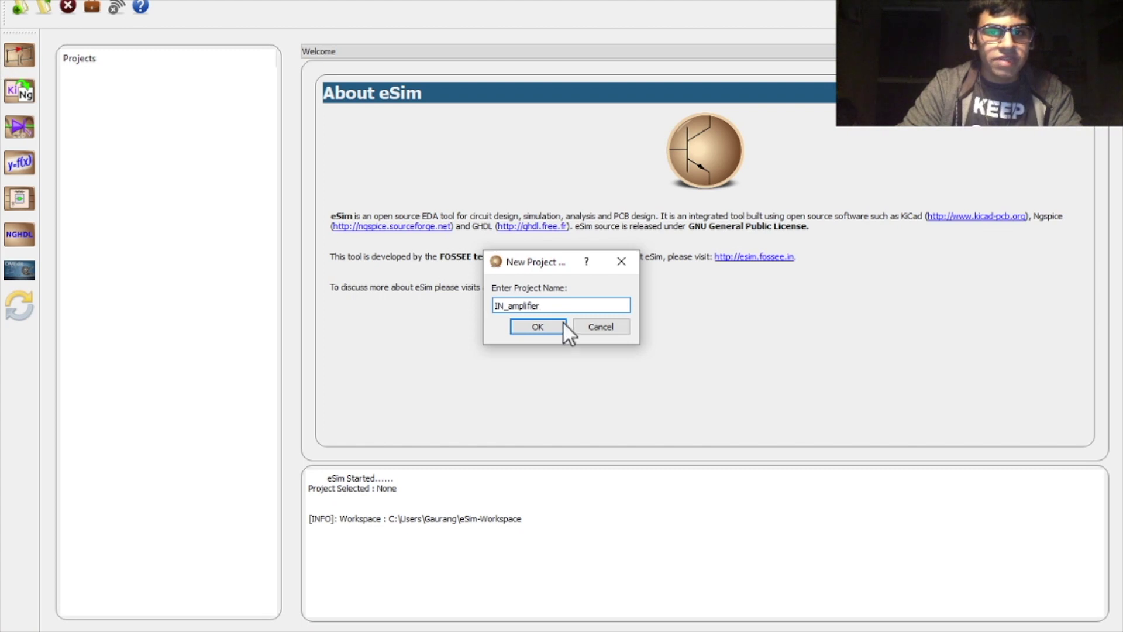
{"action": "left_click", "coordinate": [543, 324]}
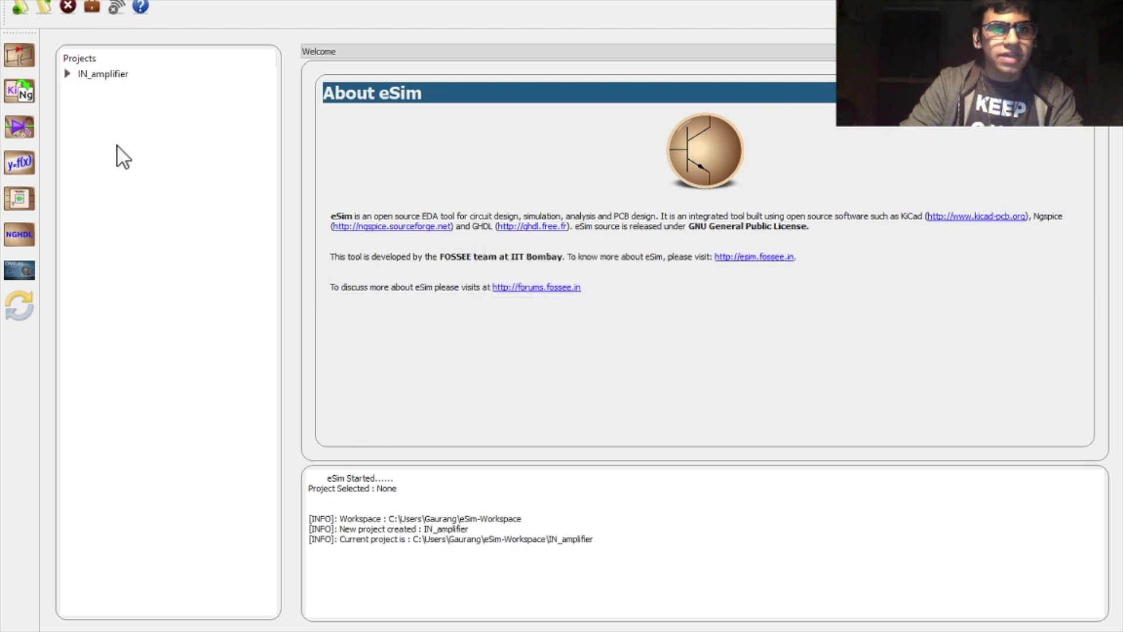
{"action": "left_click", "coordinate": [93, 76]}
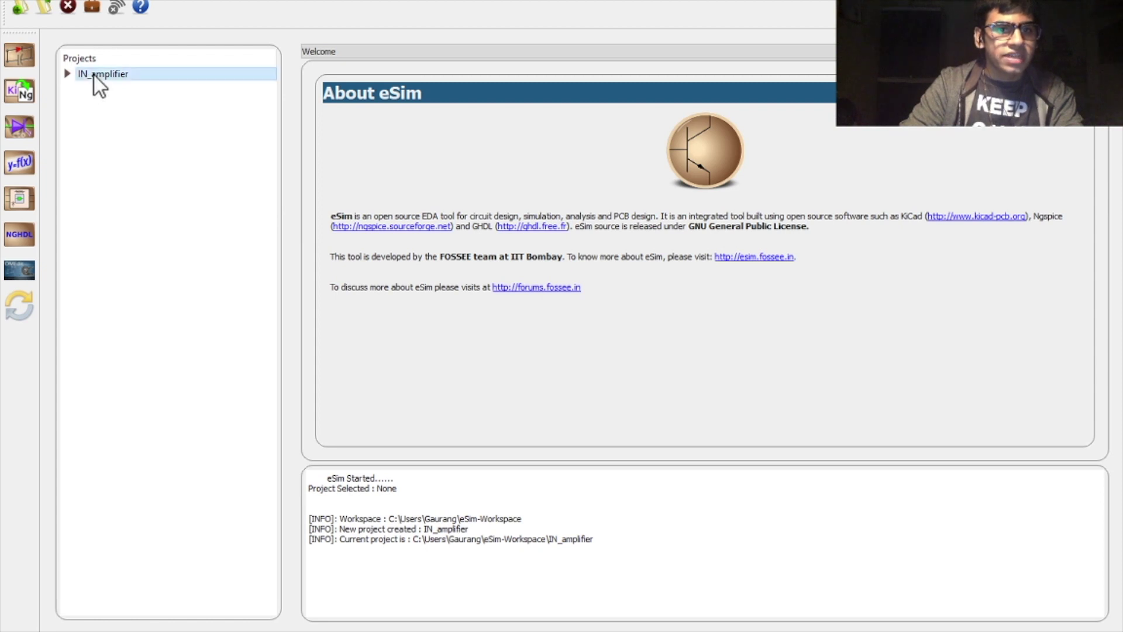
{"action": "left_click", "coordinate": [16, 51]}
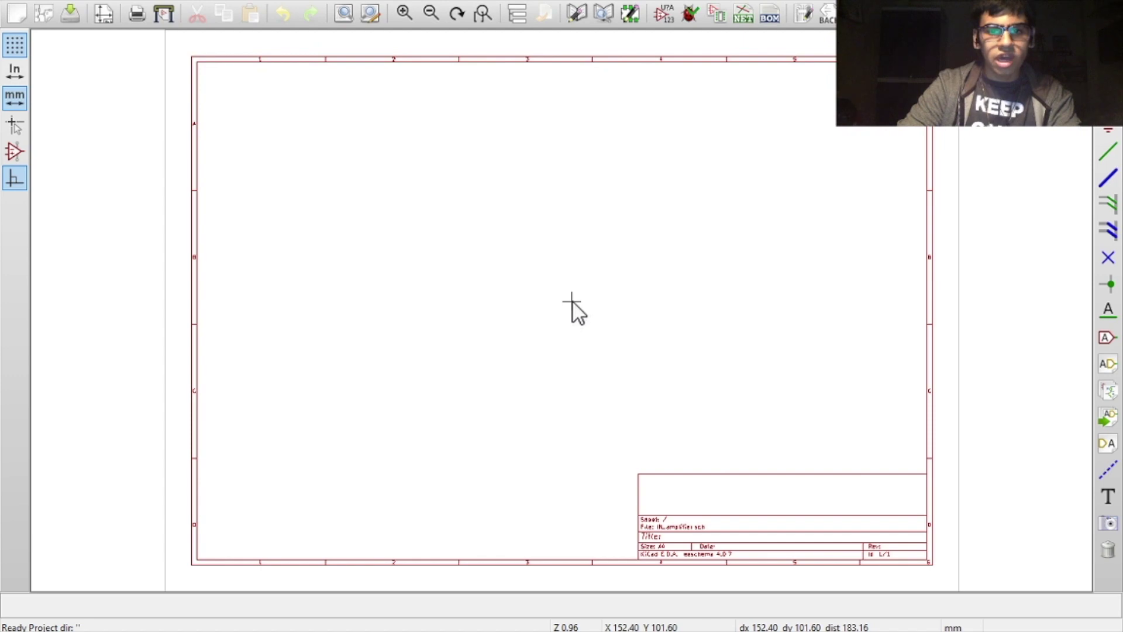
Place an lm_741 op-amp from the eSim_Subckt library on the sheet.
{"action": "scroll", "coordinate": [573, 303], "scroll_direction": "up", "scroll_amount": 3}
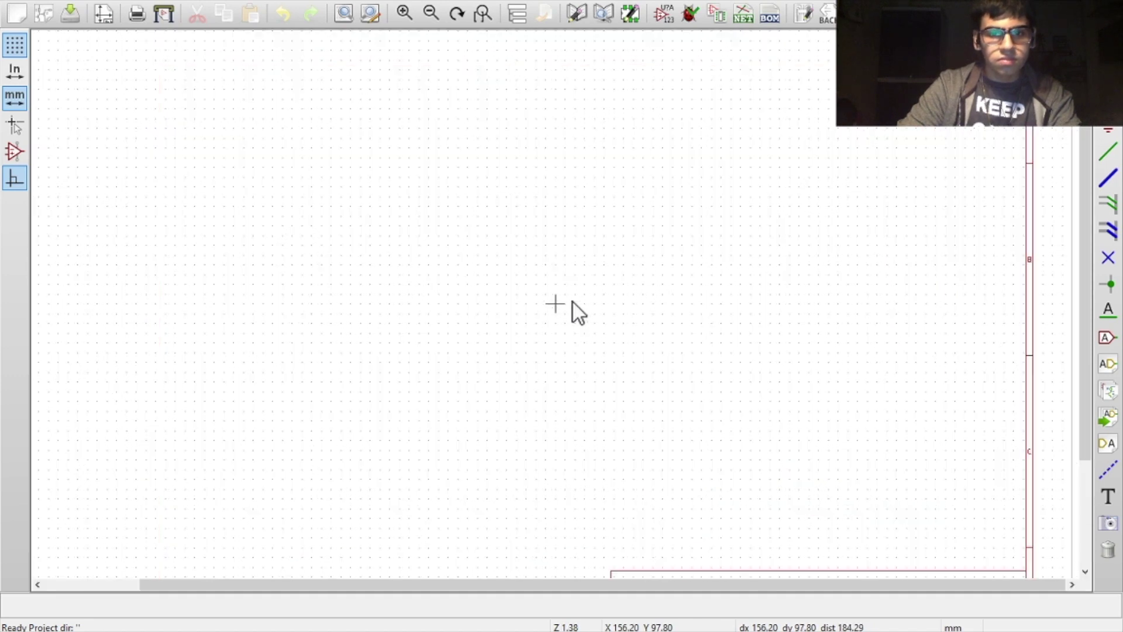
{"action": "key", "text": "a"}
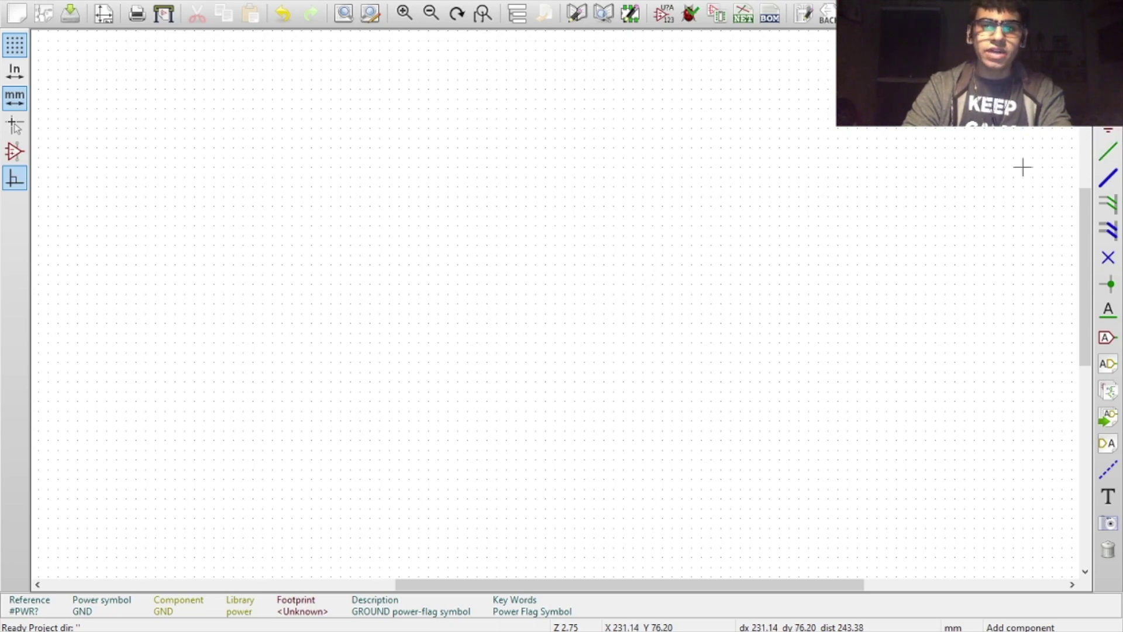
{"action": "left_click", "coordinate": [583, 286]}
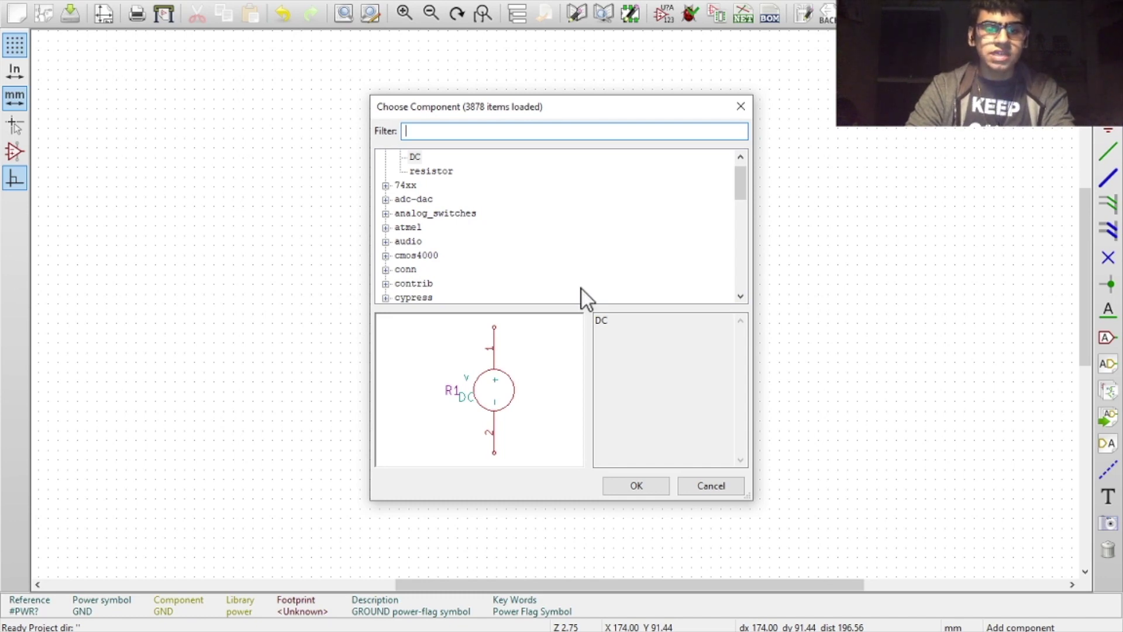
{"action": "type", "text": "eSim_subck"}
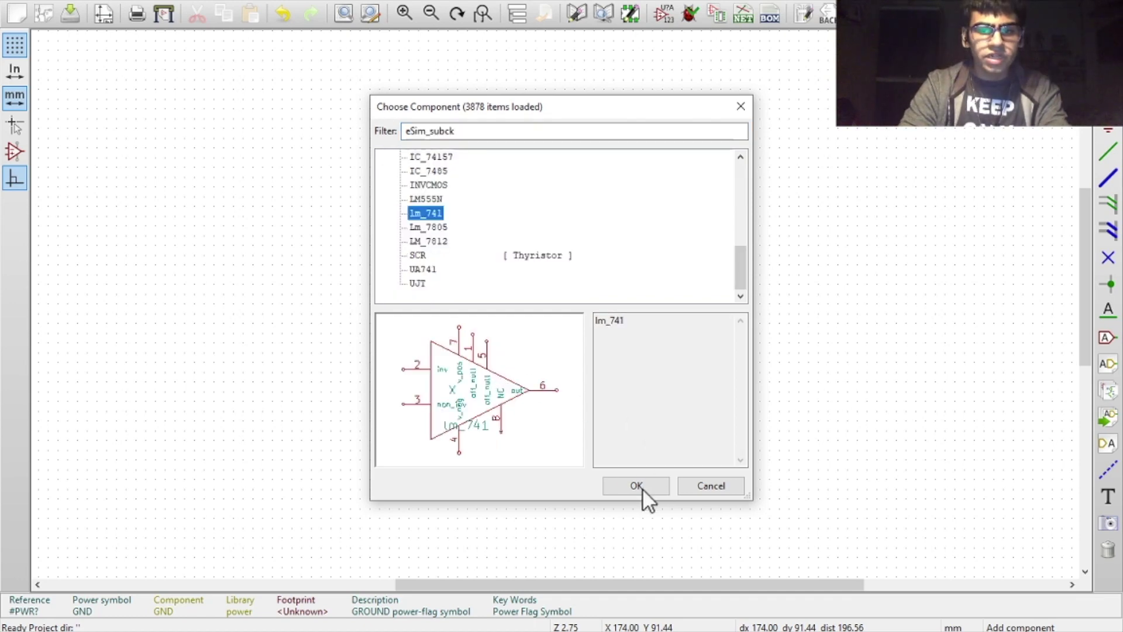
{"action": "left_click", "coordinate": [636, 486]}
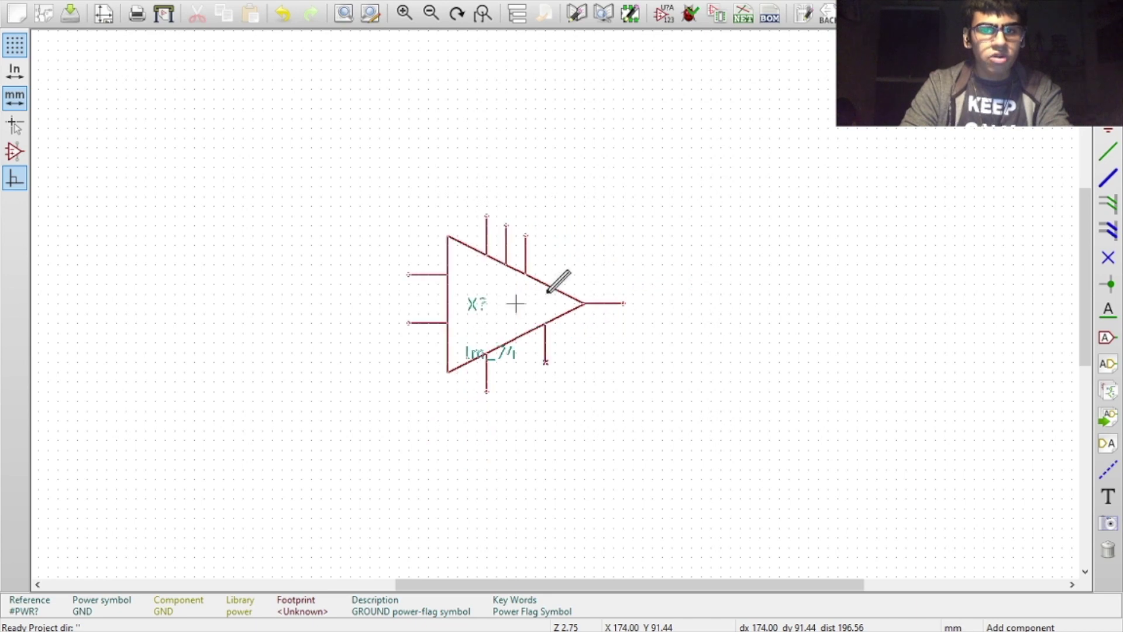
{"action": "left_click", "coordinate": [595, 284]}
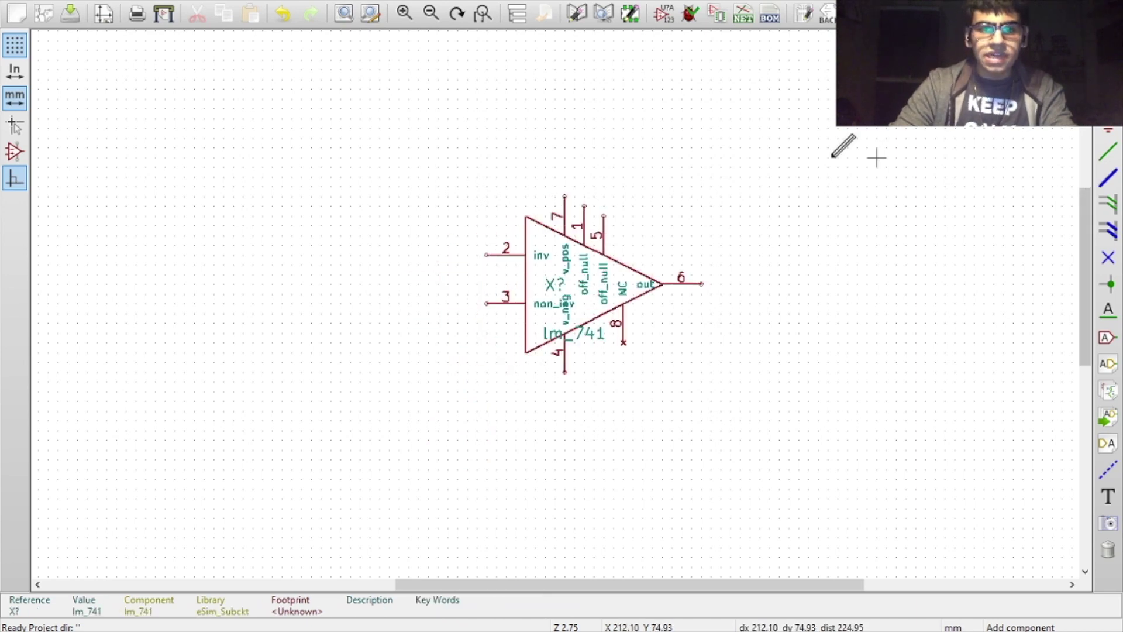
Add resistors around the lm_741, starting with a horizontal one above the op-amp.
{"action": "left_click", "coordinate": [560, 123]}
{"action": "type", "text": "e"}
{"action": "type", "text": "es"}
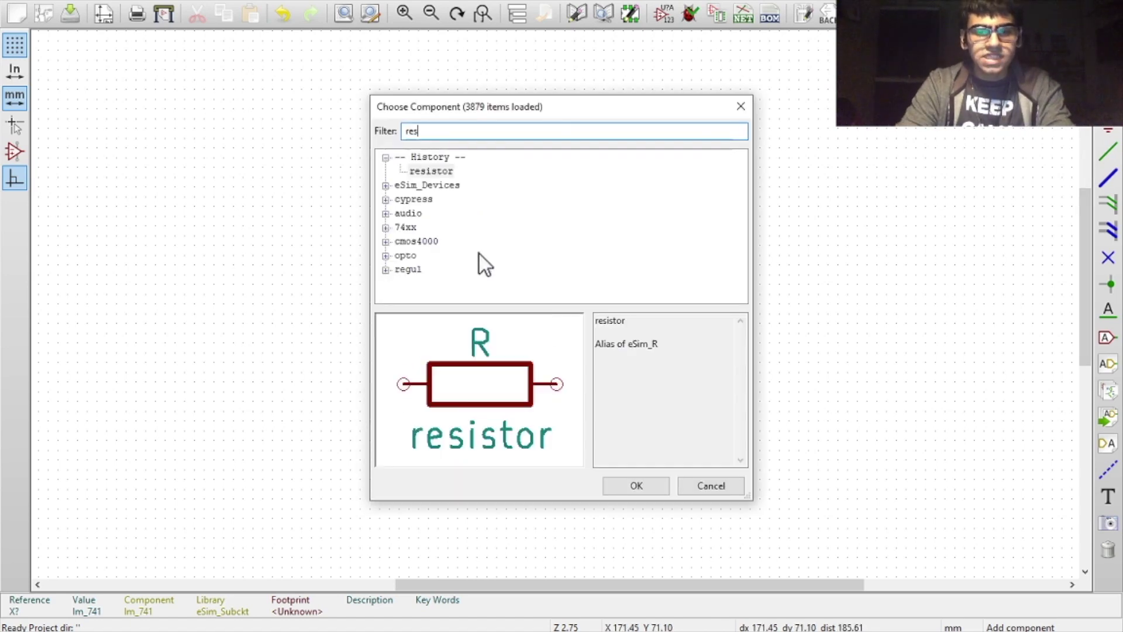
{"action": "left_click", "coordinate": [636, 485]}
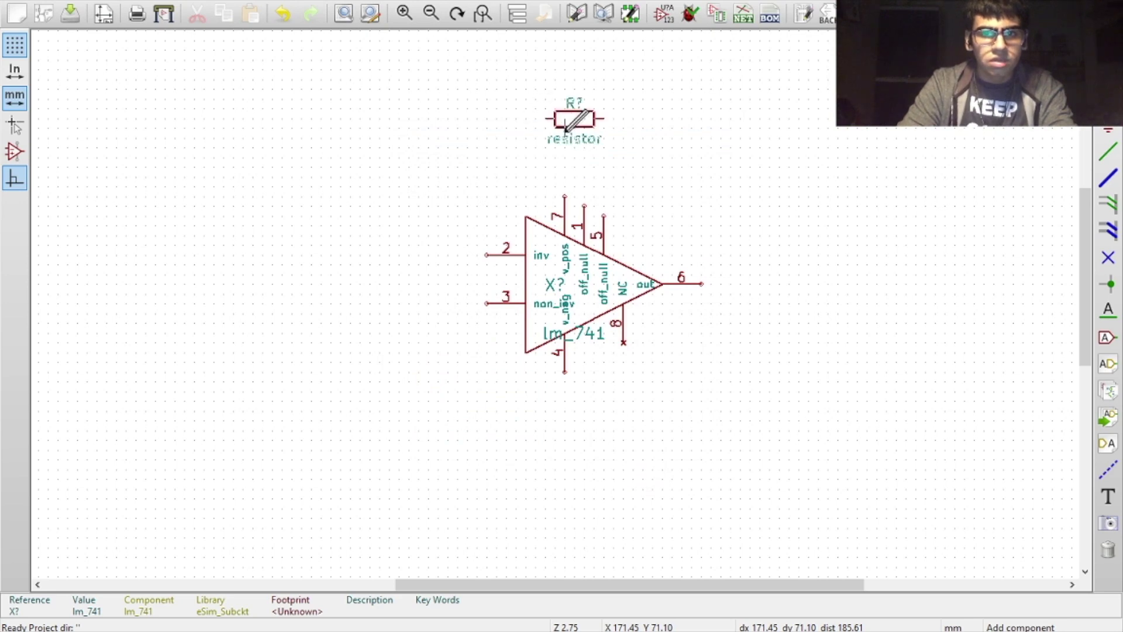
{"action": "left_click", "coordinate": [562, 144]}
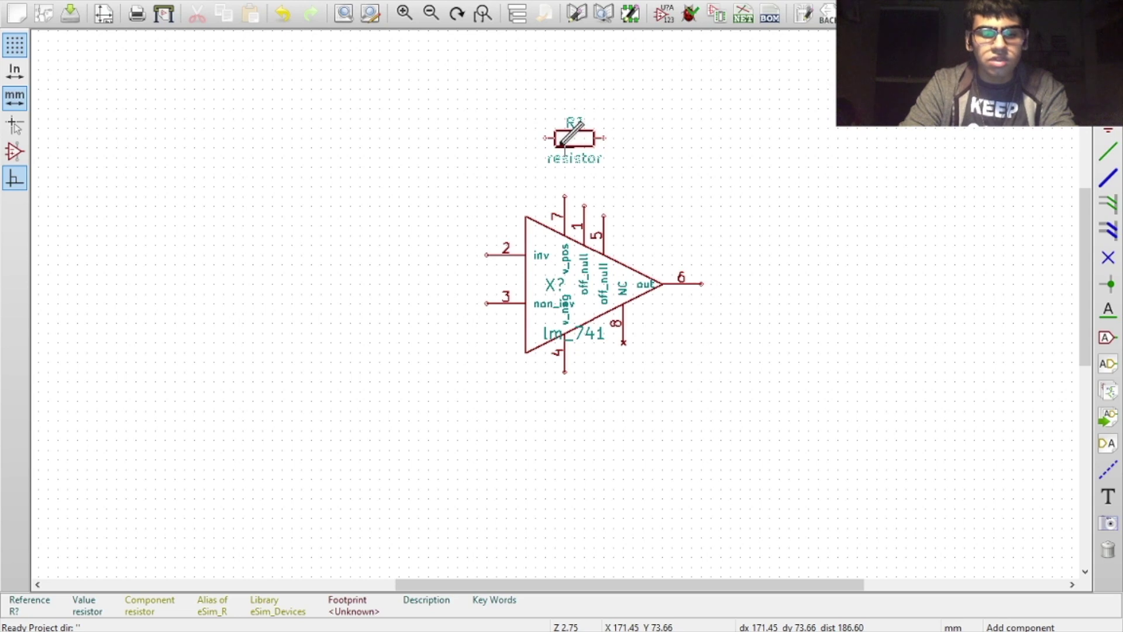
{"action": "key", "text": "r"}
{"action": "key", "text": "r"}
{"action": "key", "text": "r"}
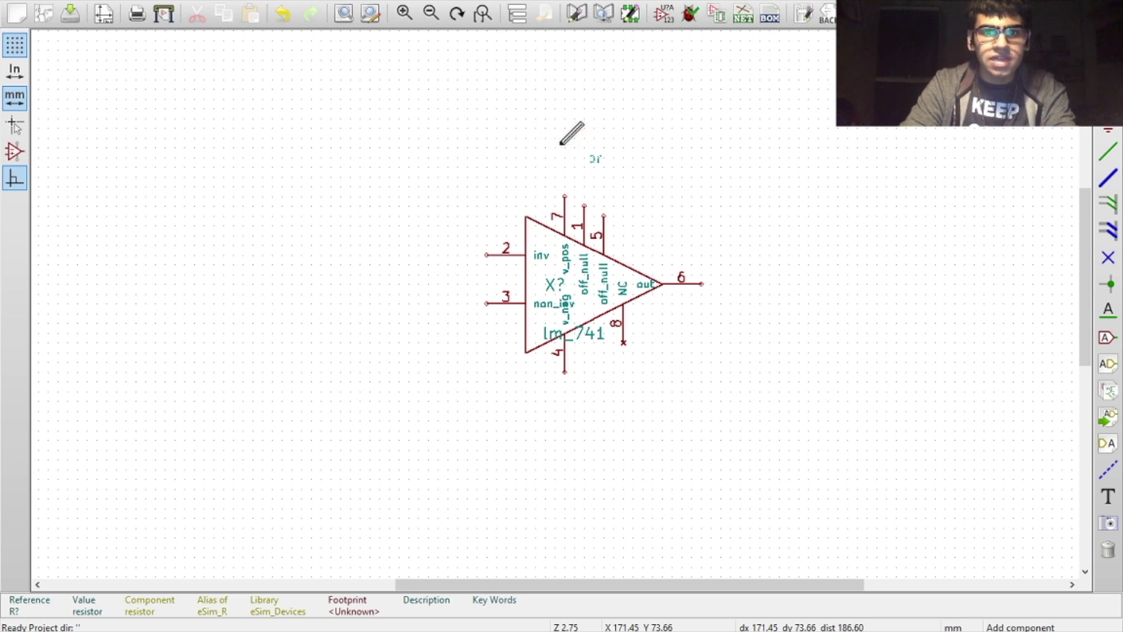
{"action": "key", "text": "r"}
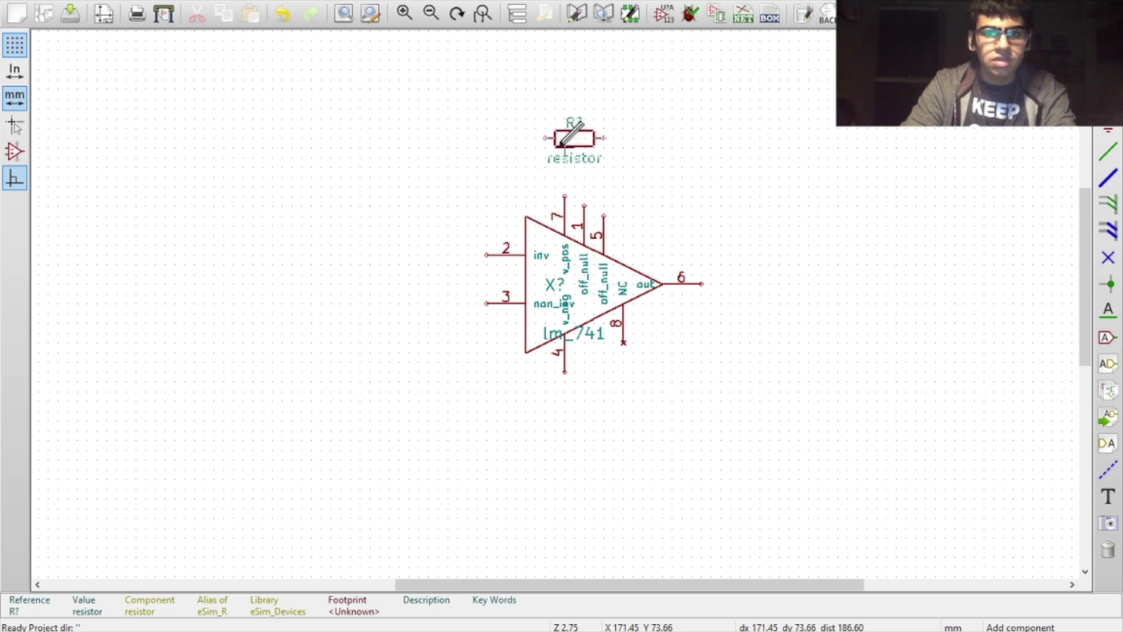
{"action": "left_click", "coordinate": [565, 117]}
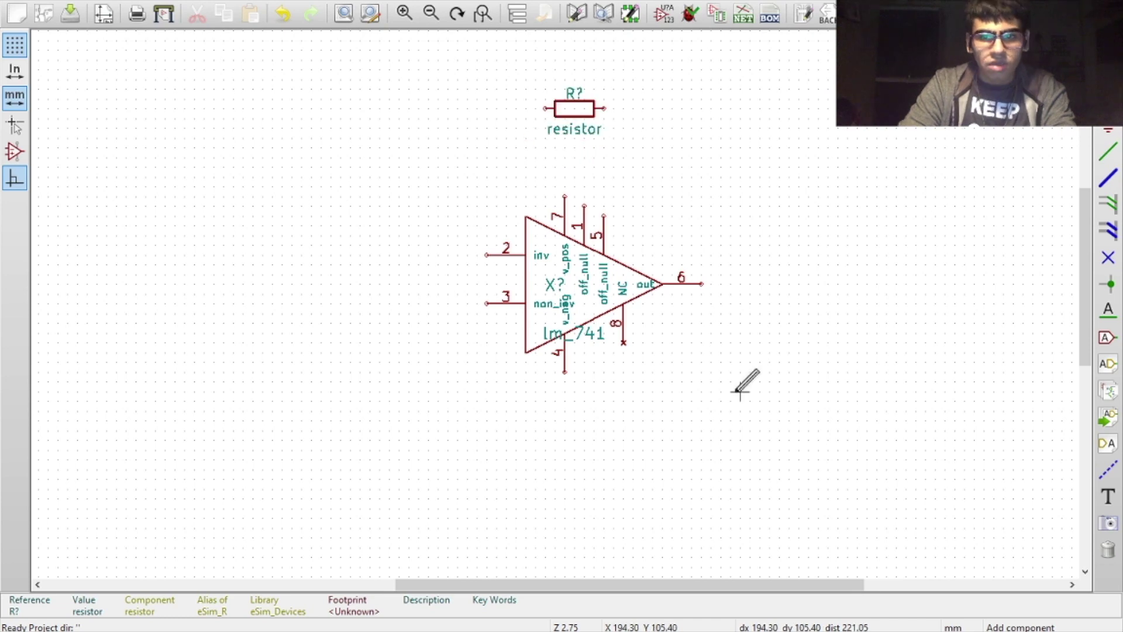
{"action": "left_click", "coordinate": [739, 392]}
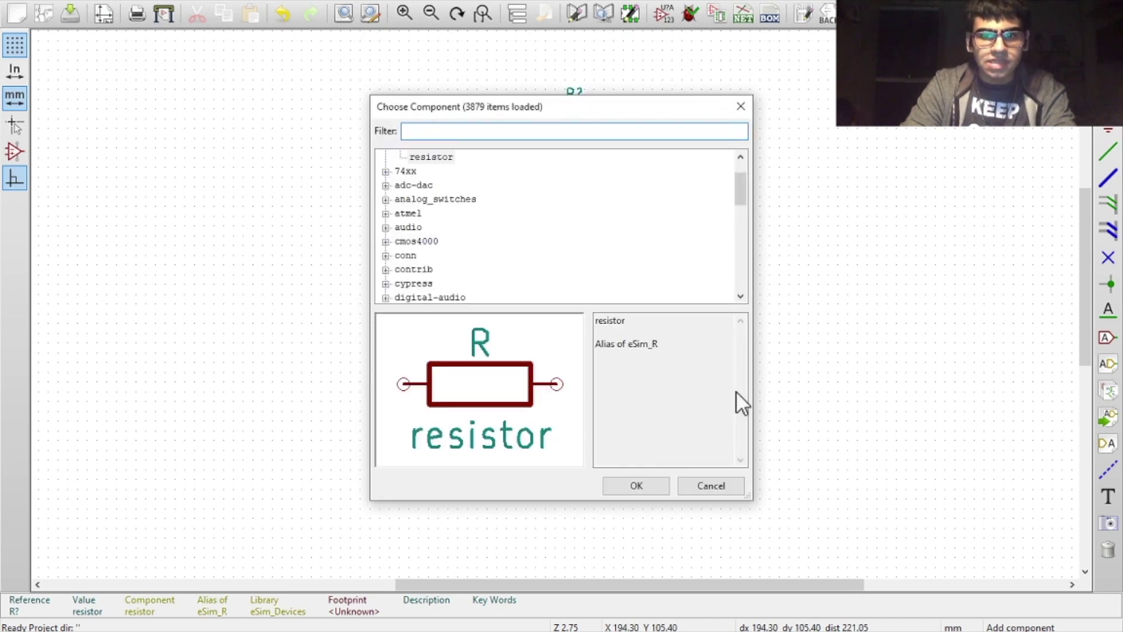
{"action": "left_click", "coordinate": [622, 486]}
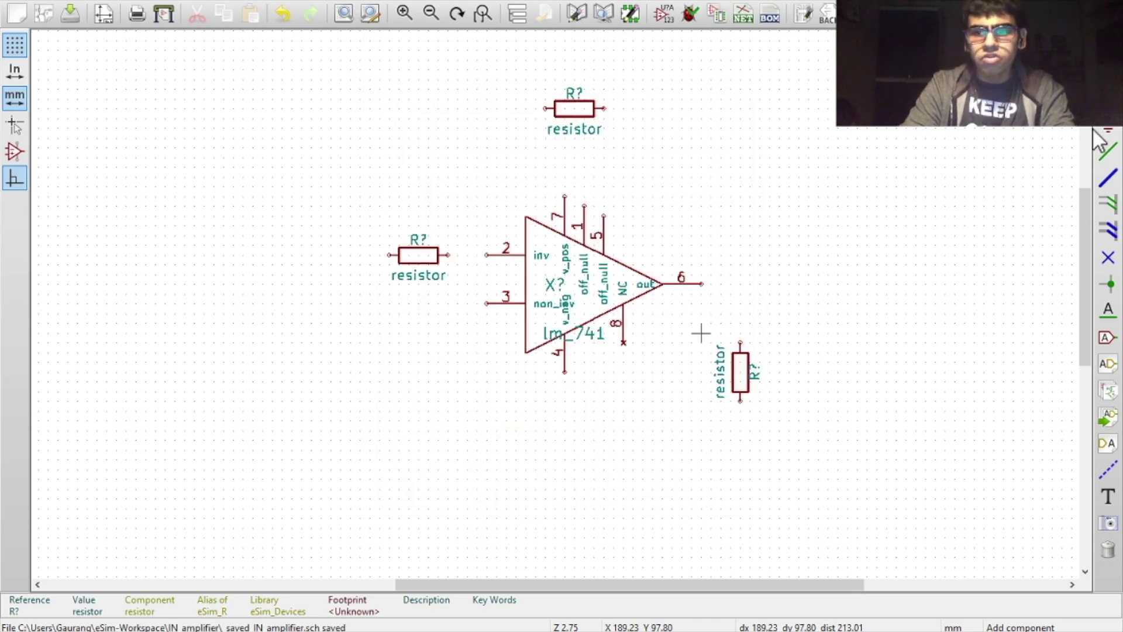
Place a sine source at the lower left of the schematic.
{"action": "left_click", "coordinate": [341, 342]}
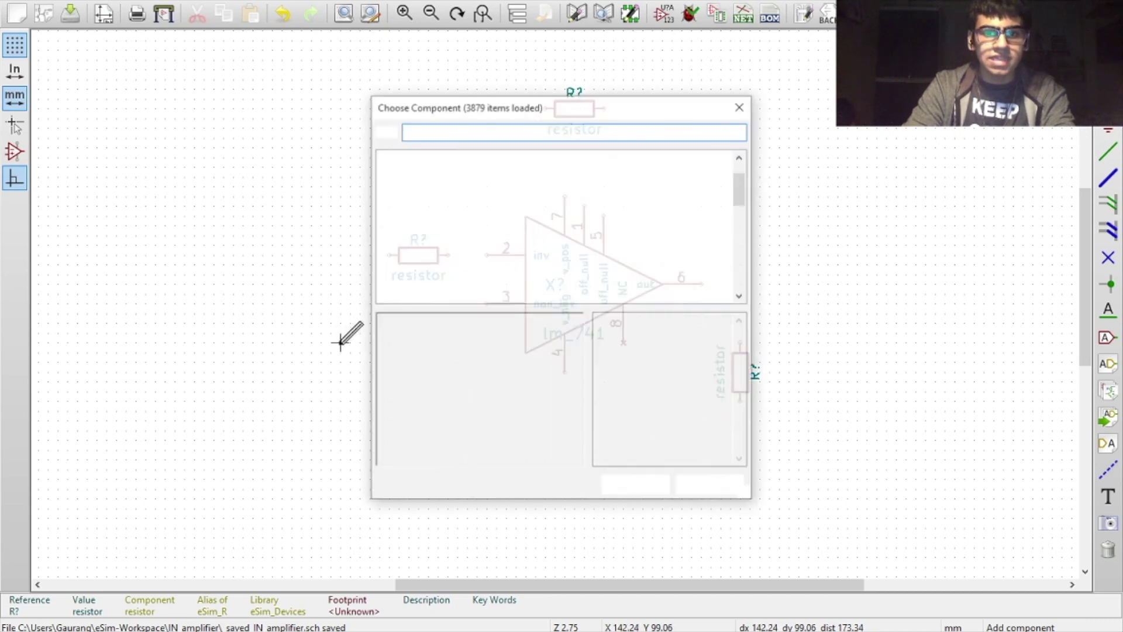
{"action": "type", "text": "sine"}
{"action": "left_click", "coordinate": [420, 170]}
{"action": "left_click", "coordinate": [636, 486]}
{"action": "left_click", "coordinate": [396, 381]}
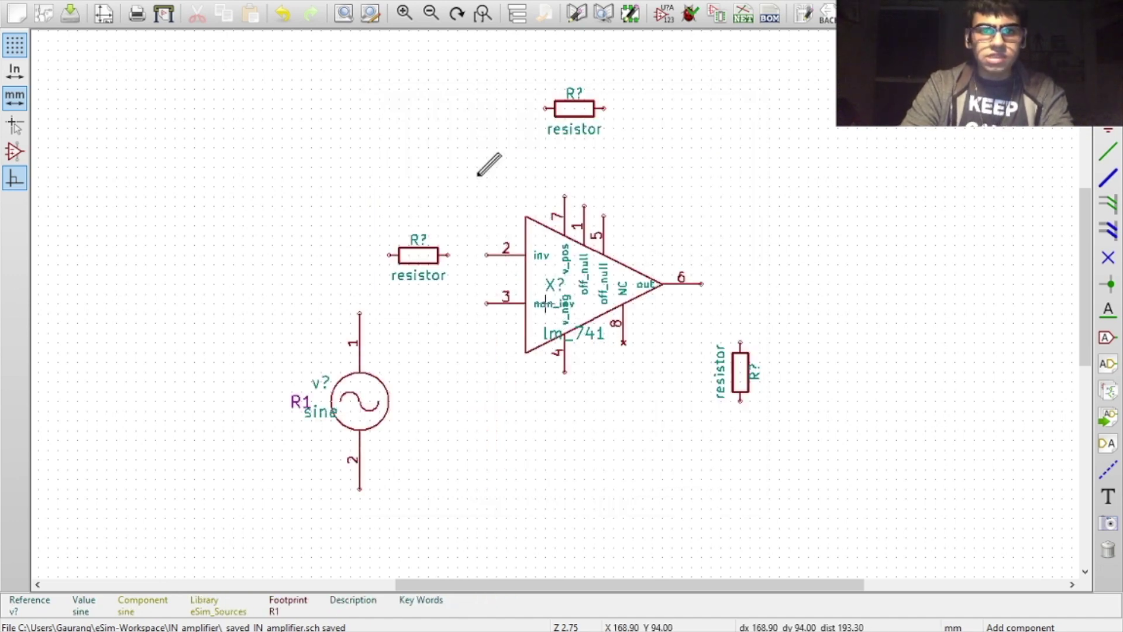
Add a rotated DC source below the op-amp's pin 4.
{"action": "left_click", "coordinate": [447, 152]}
{"action": "type", "text": "DC"}
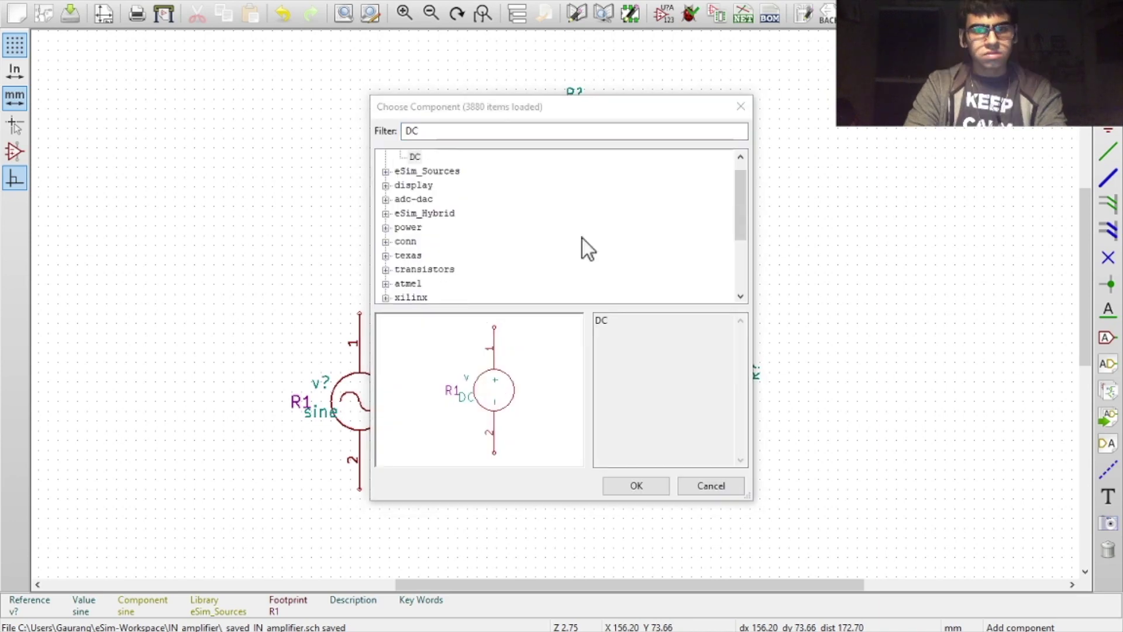
{"action": "left_click", "coordinate": [637, 485]}
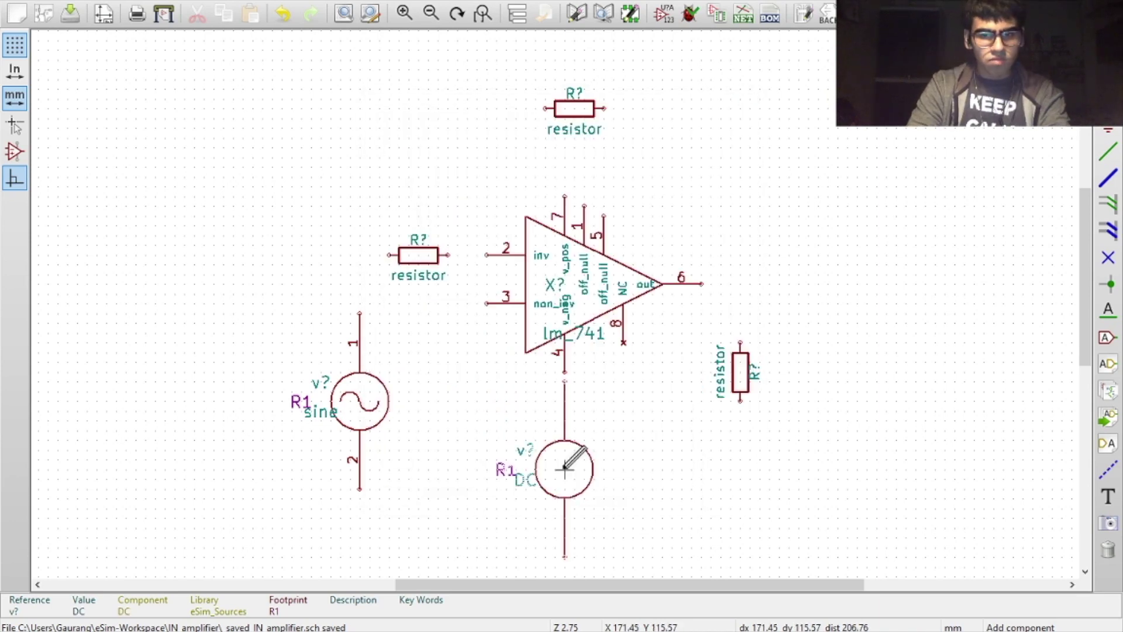
{"action": "key", "text": "r"}
{"action": "key", "text": "r"}
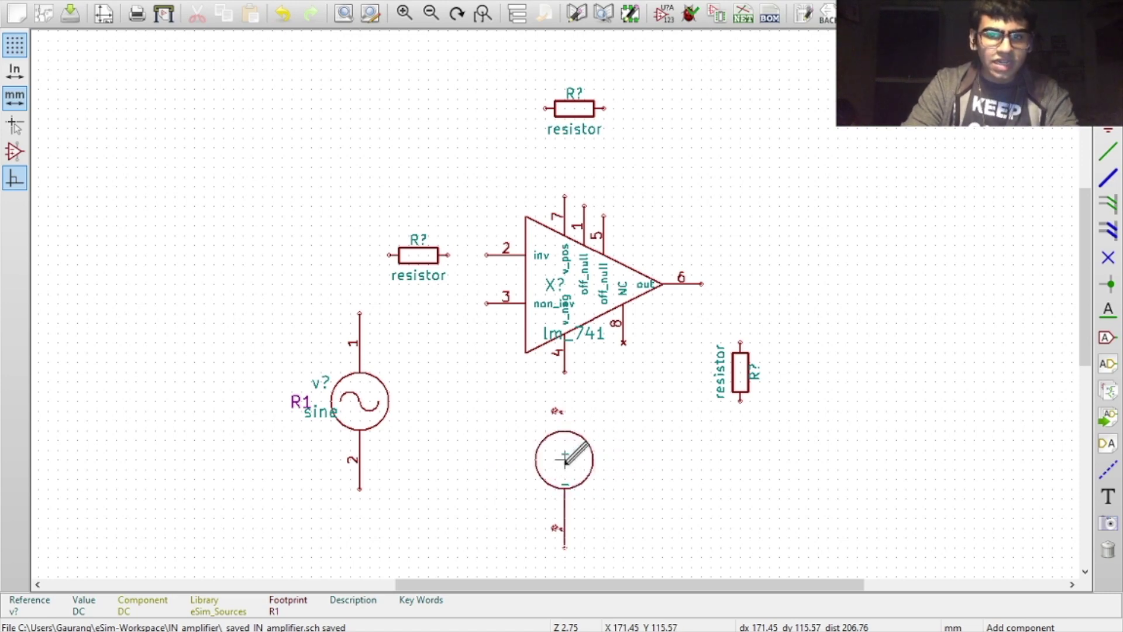
{"action": "left_click", "coordinate": [564, 459]}
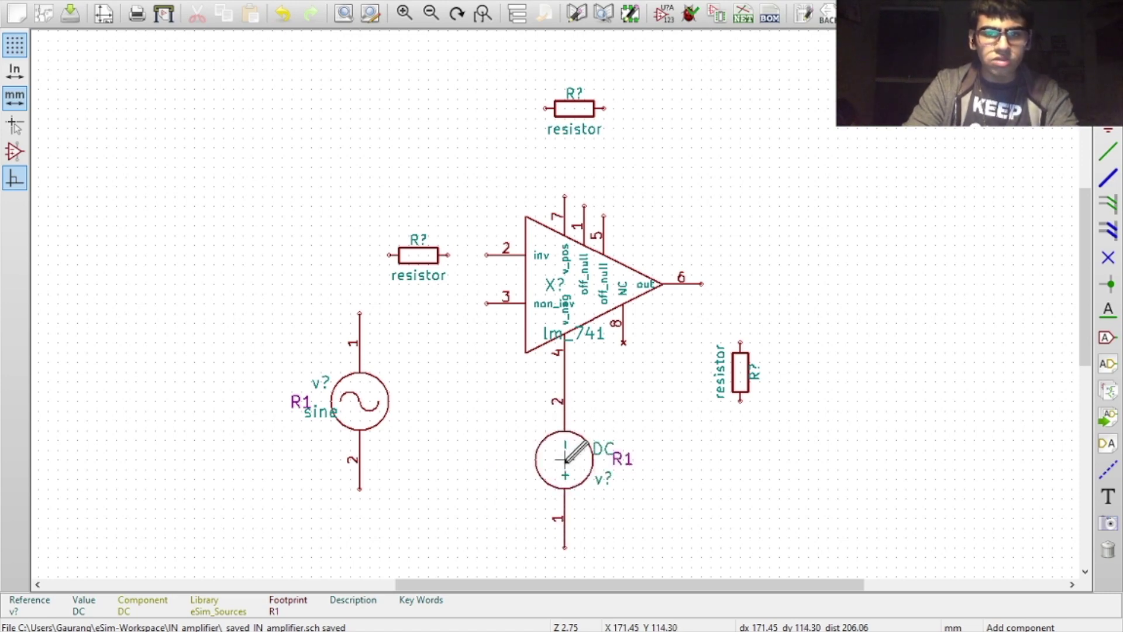
Add a second DC source, turned horizontal, at the top left.
{"action": "left_click", "coordinate": [417, 155]}
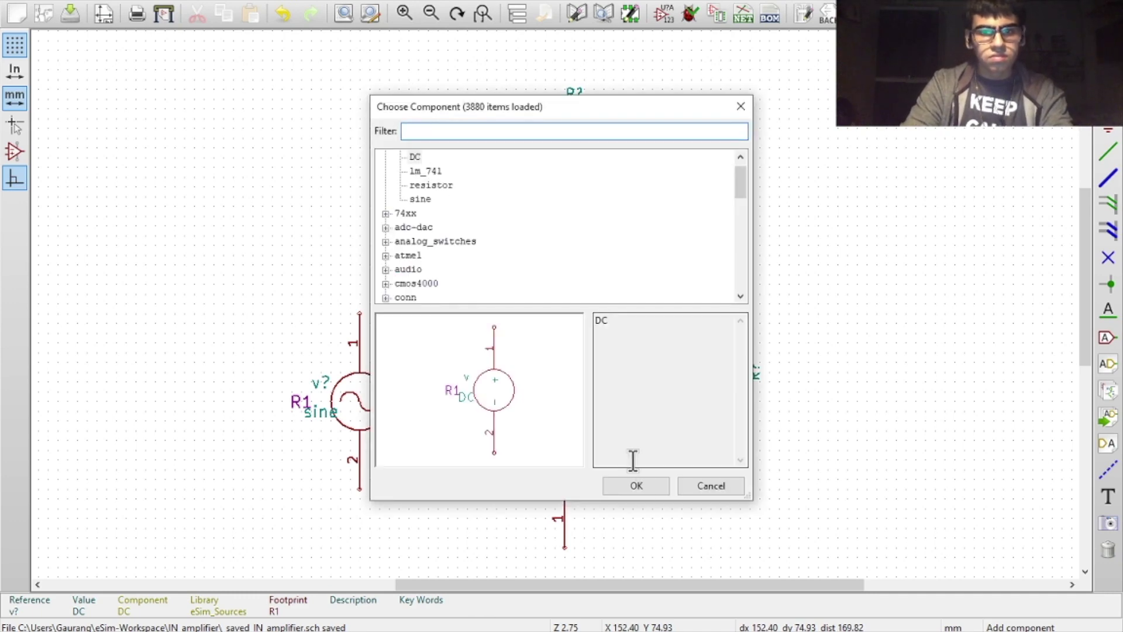
{"action": "left_click", "coordinate": [636, 485]}
{"action": "key", "text": "r"}
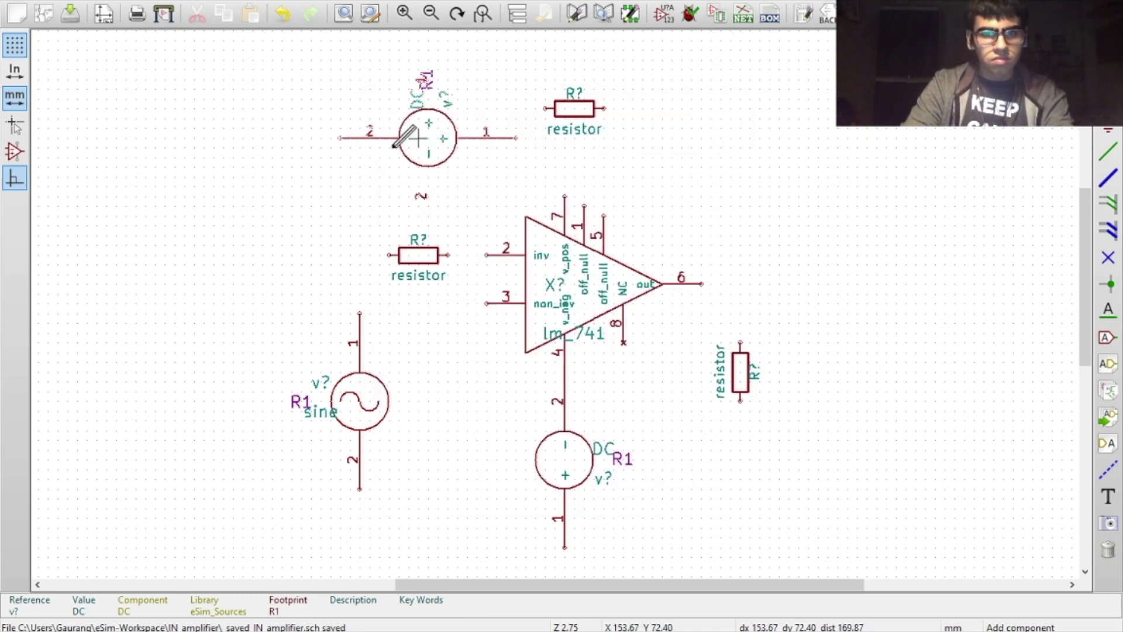
{"action": "key", "text": "r"}
{"action": "key", "text": "r"}
{"action": "key", "text": "r"}
{"action": "key", "text": "r"}
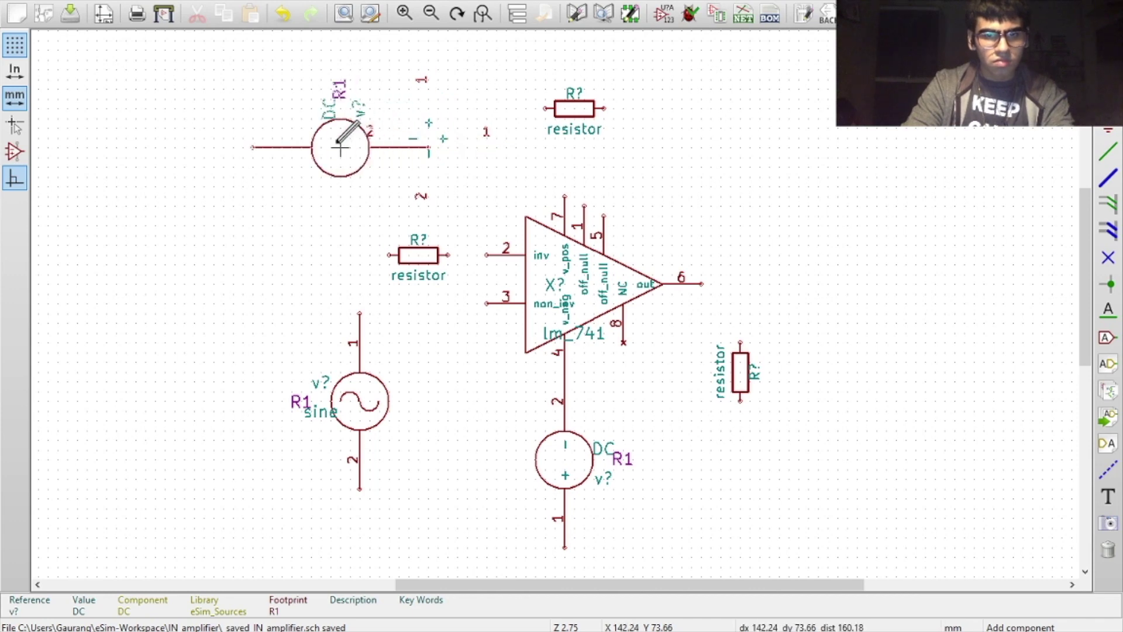
{"action": "left_click", "coordinate": [340, 146]}
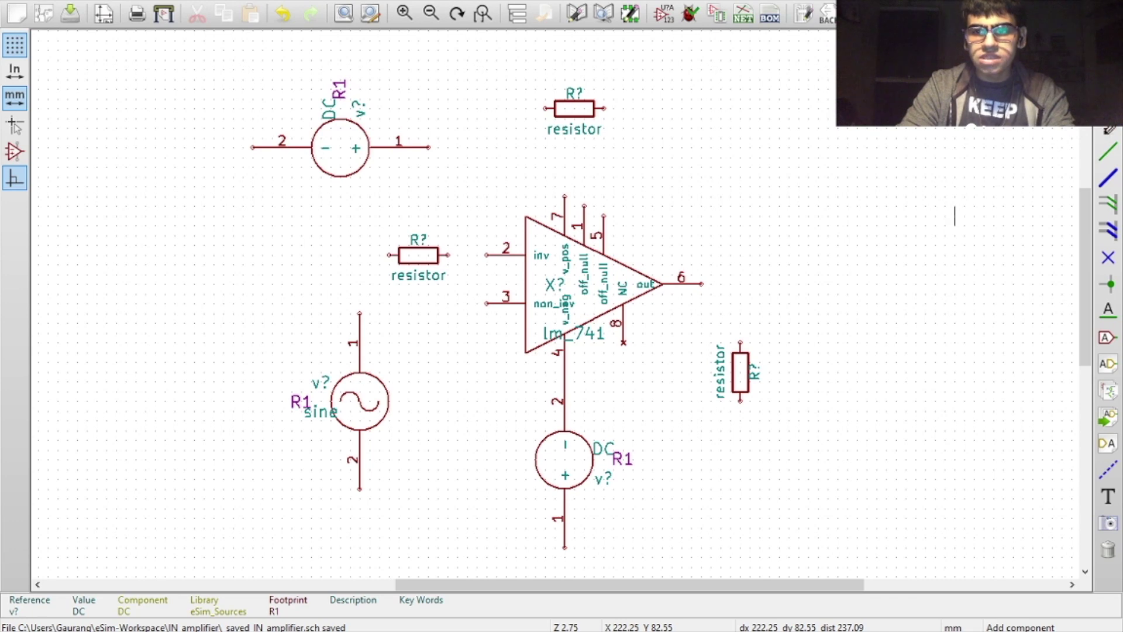
Place GND symbols under the vertical load resistor and the lower DC source.
{"action": "left_click", "coordinate": [1108, 131]}
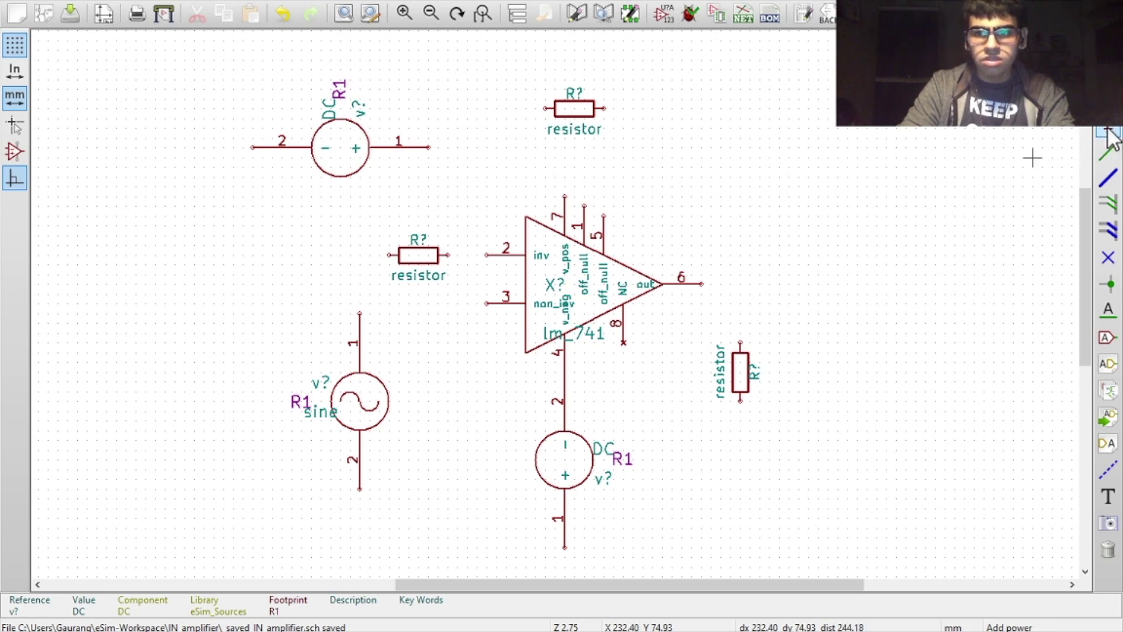
{"action": "left_click", "coordinate": [739, 429]}
{"action": "type", "text": "gnd"}
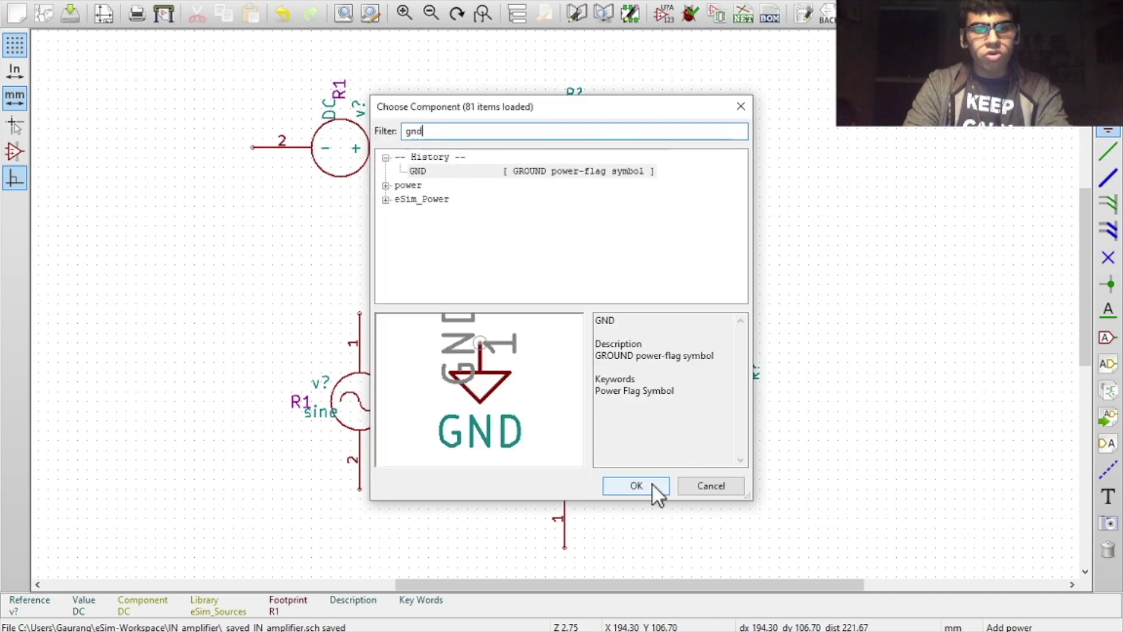
{"action": "left_click", "coordinate": [636, 486]}
{"action": "left_click", "coordinate": [745, 429]}
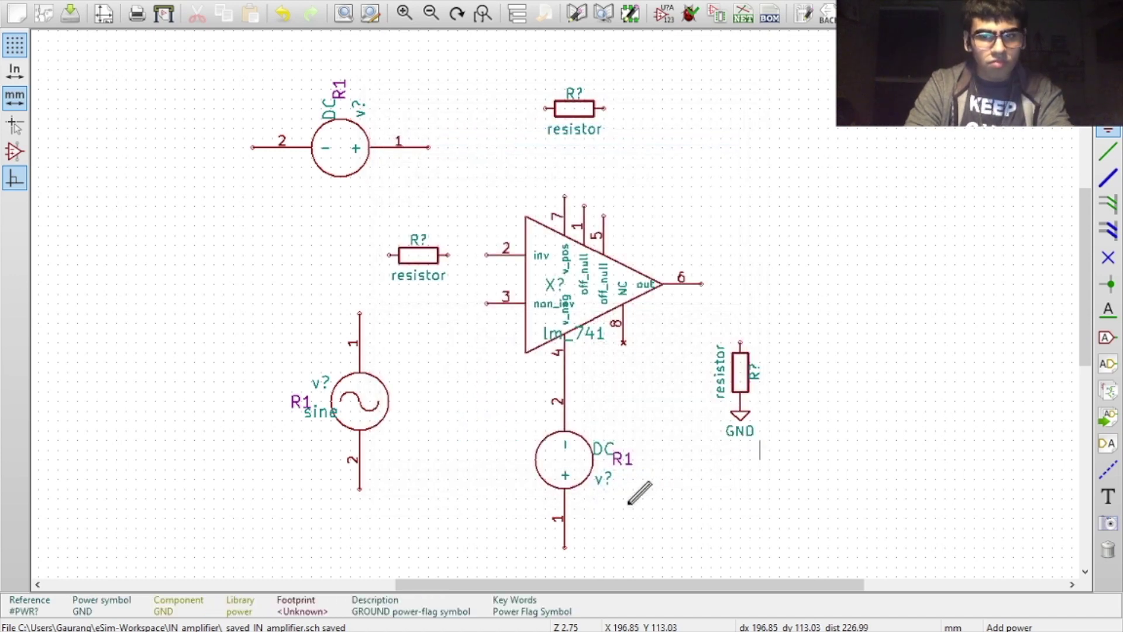
{"action": "left_click", "coordinate": [563, 552]}
{"action": "key", "text": "Return"}
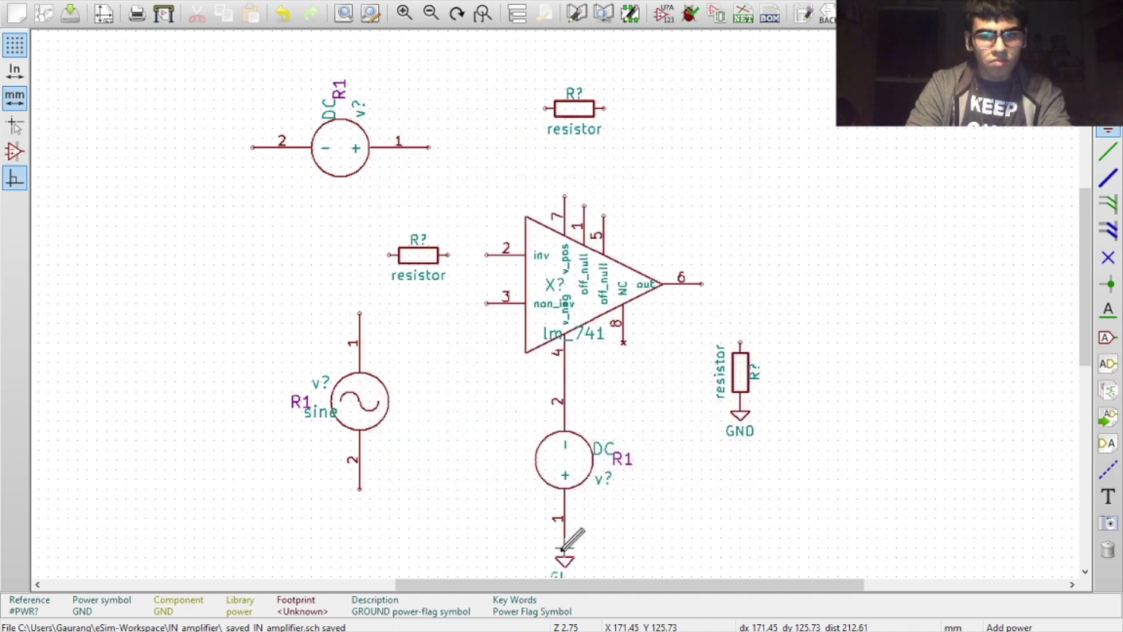
{"action": "left_click", "coordinate": [562, 549]}
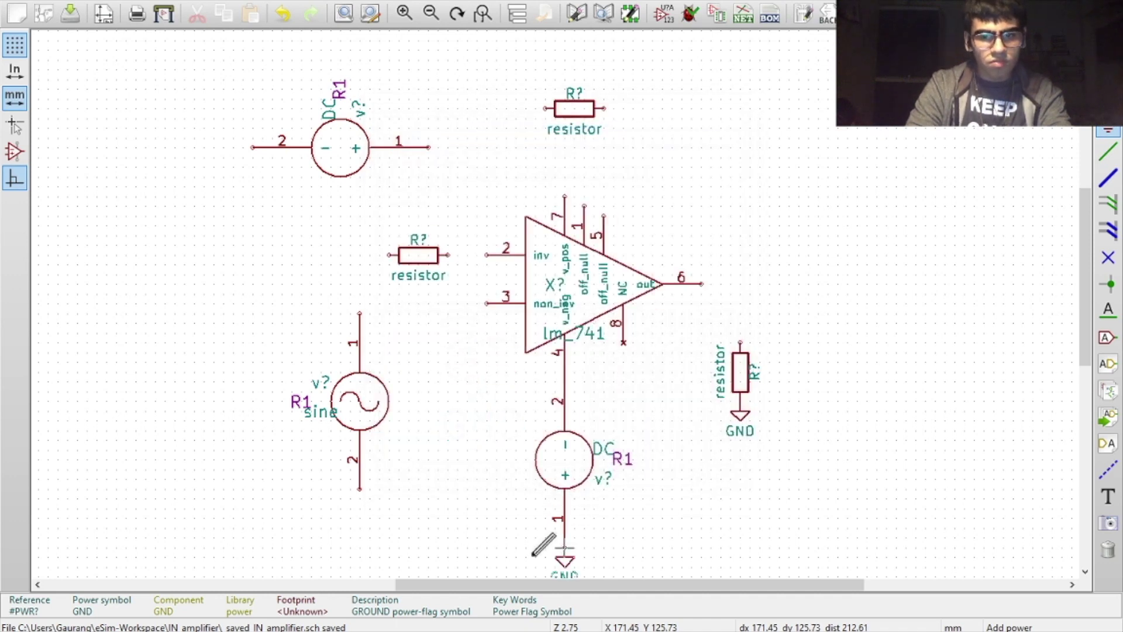
Add GND symbols at the sine source, beside pin 3, and under the upper DC source.
{"action": "left_click", "coordinate": [361, 490]}
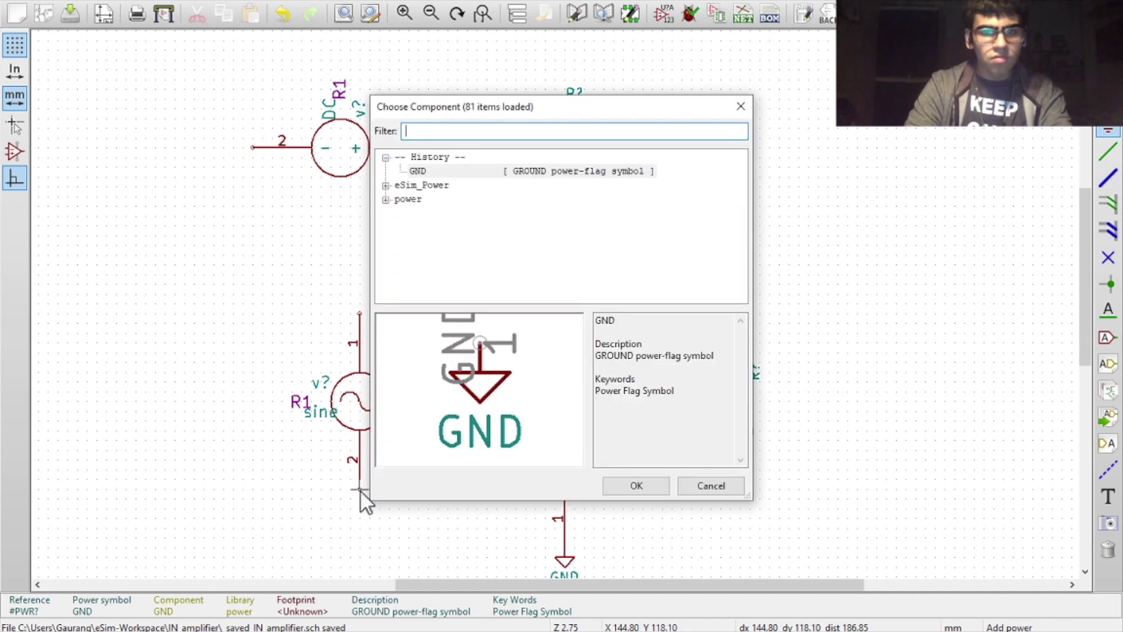
{"action": "key", "text": "Return"}
{"action": "left_click", "coordinate": [361, 490]}
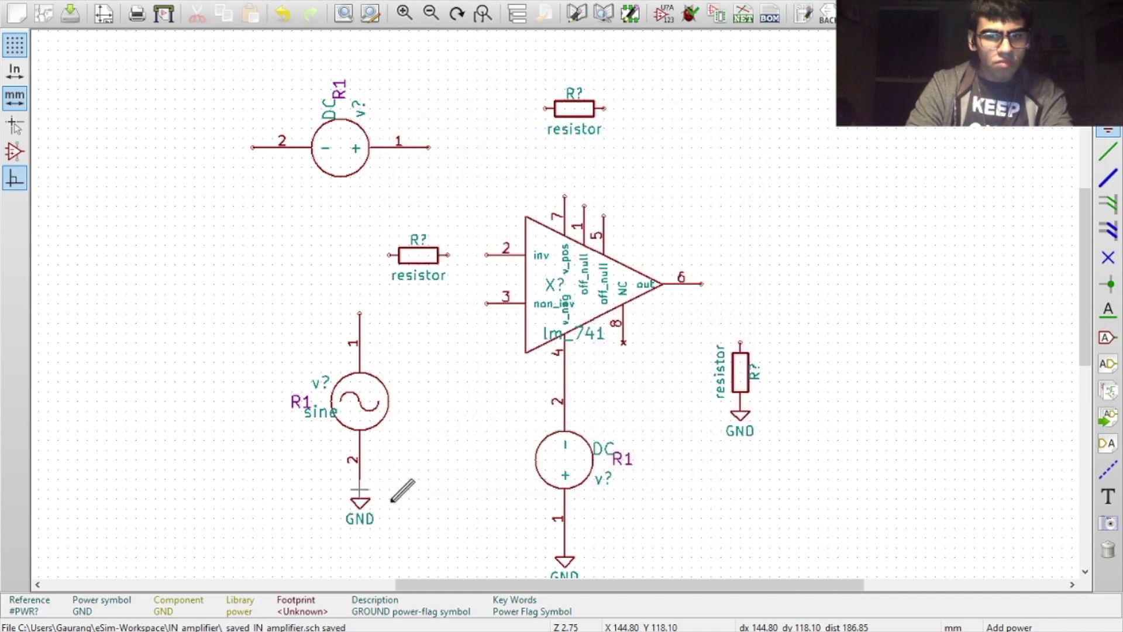
{"action": "left_click", "coordinate": [467, 343]}
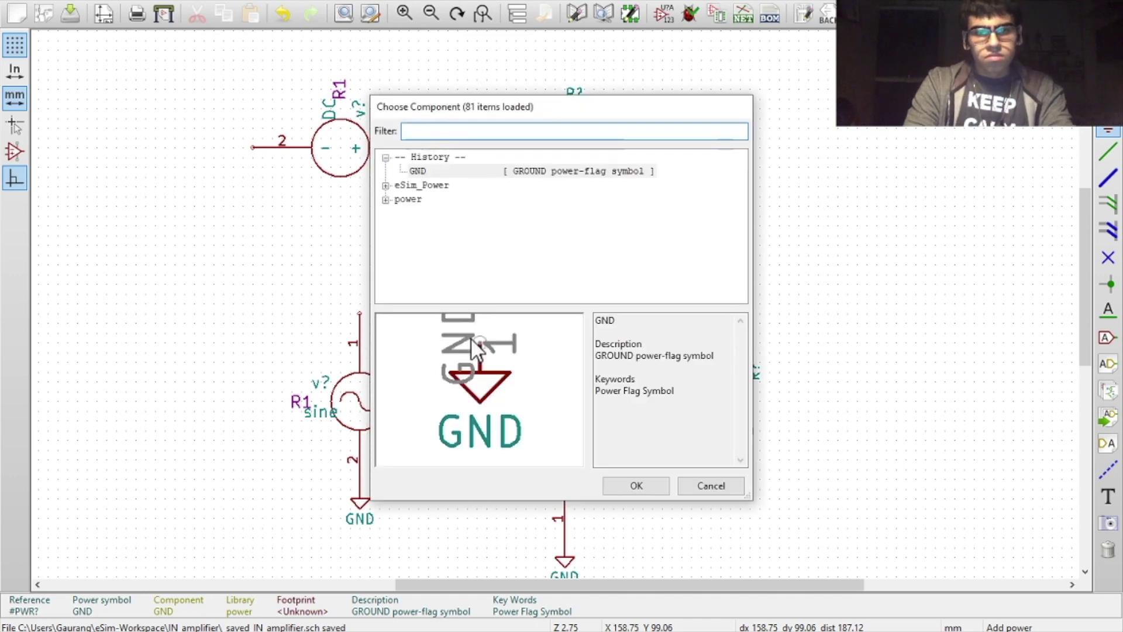
{"action": "key", "text": "Return"}
{"action": "left_click", "coordinate": [467, 343]}
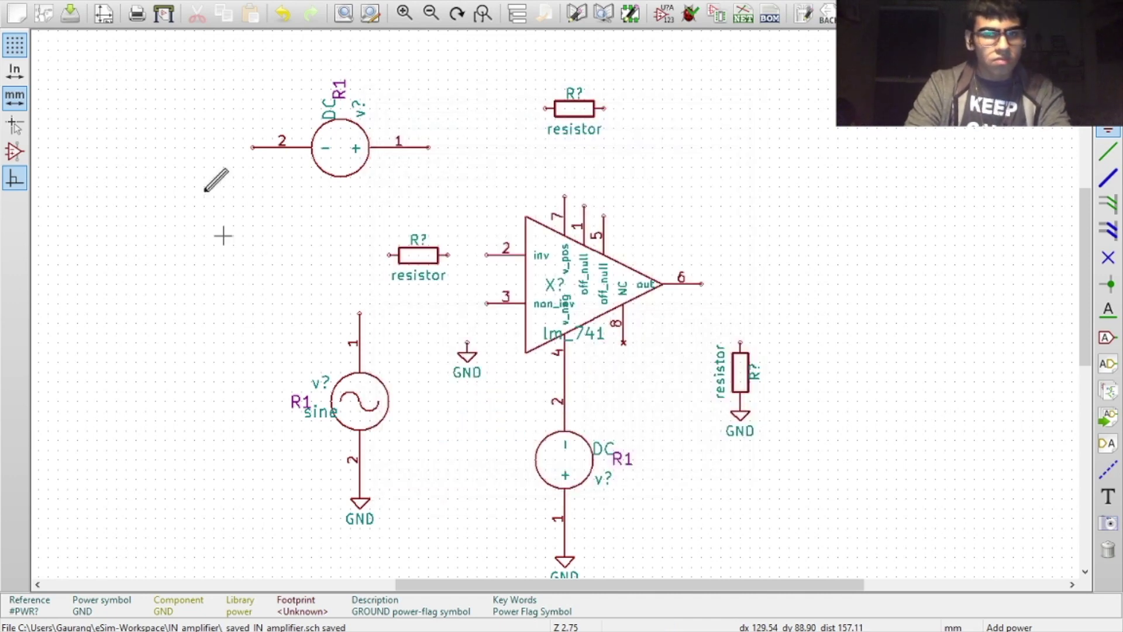
{"action": "left_click", "coordinate": [233, 176]}
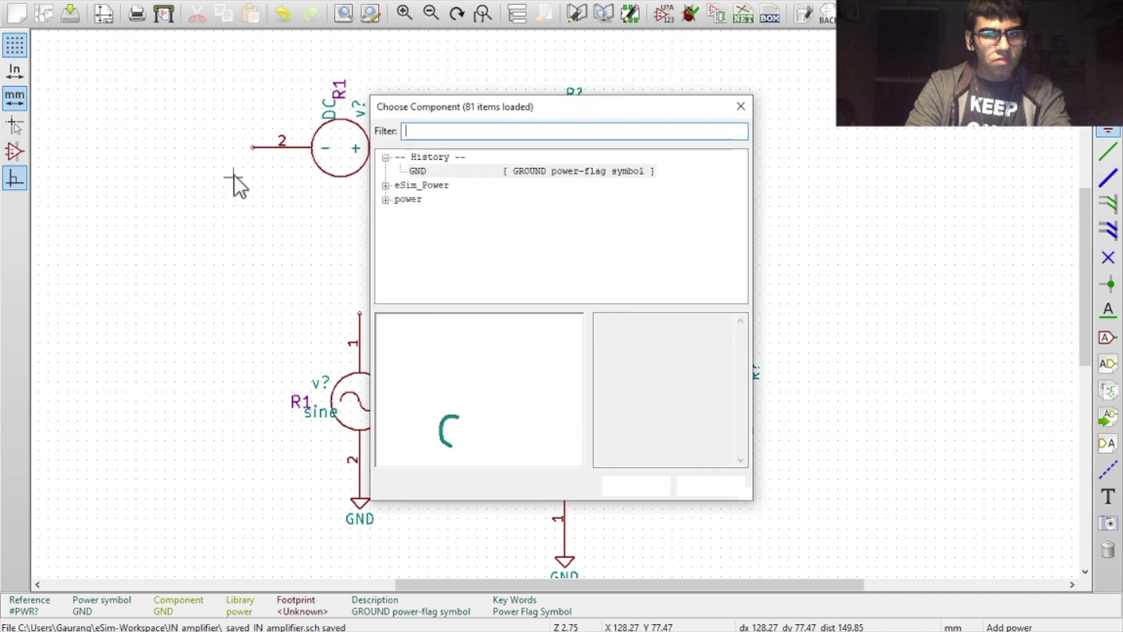
{"action": "key", "text": "Return"}
{"action": "left_click", "coordinate": [233, 175]}
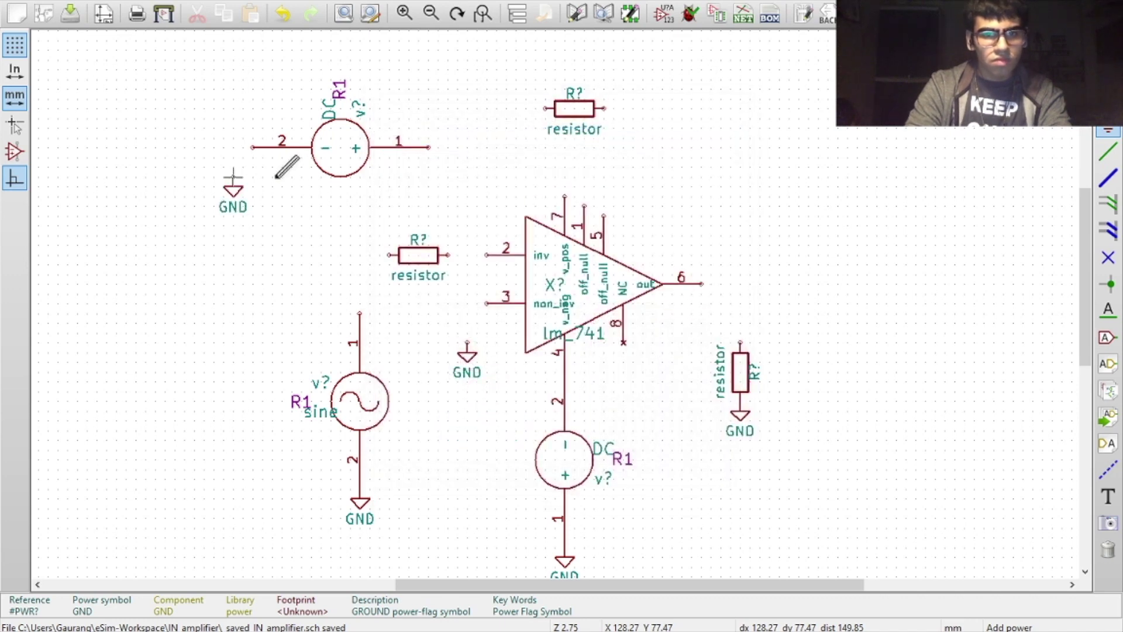
{"action": "left_click", "coordinate": [1108, 153]}
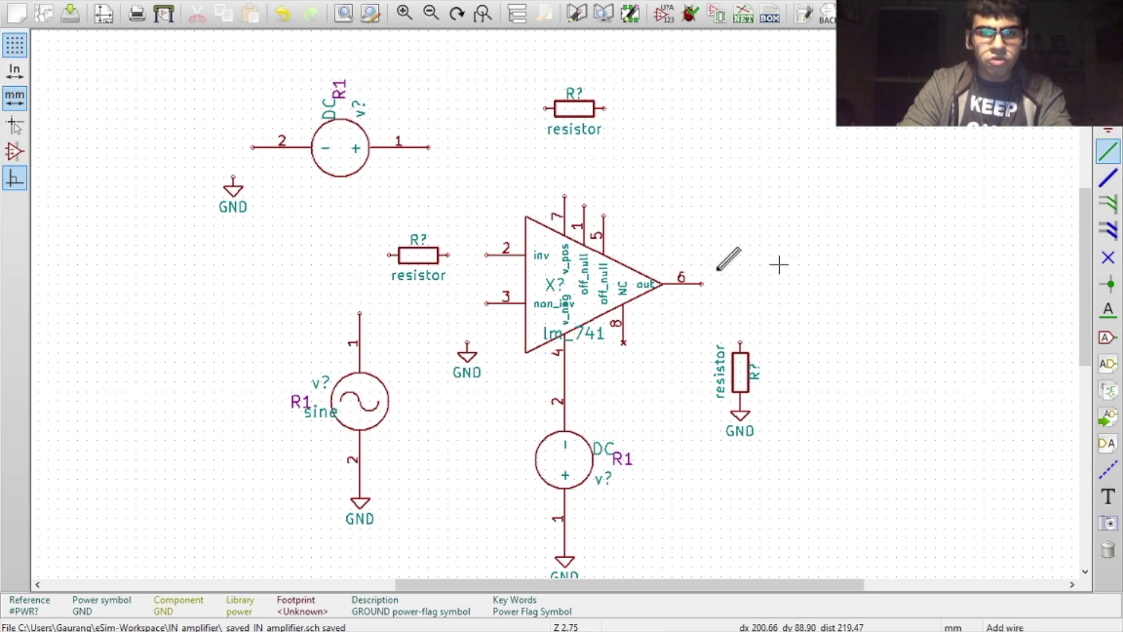
Wire output to load resistor, ground to pin 3, and sine through input resistor to pin 2.
{"action": "left_click", "coordinate": [702, 283]}
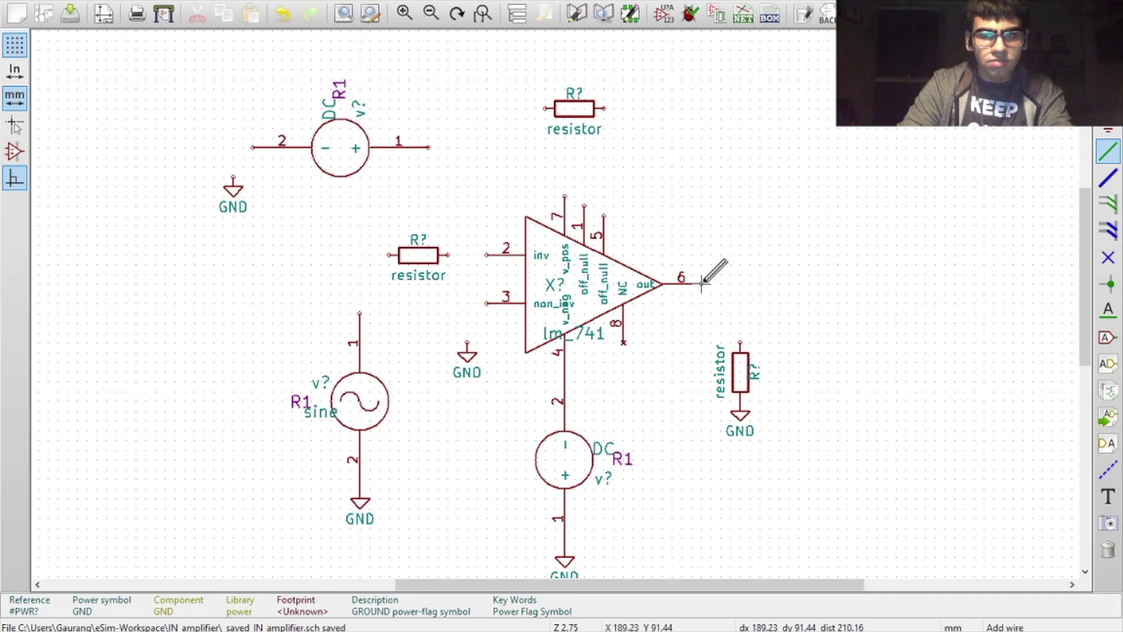
{"action": "left_click", "coordinate": [740, 340]}
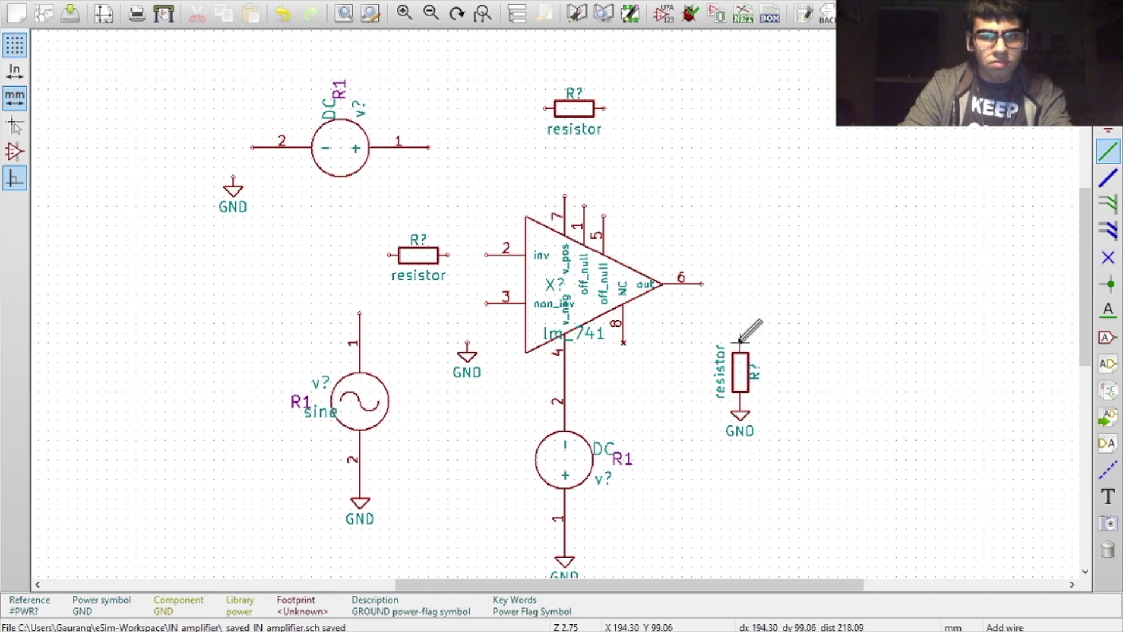
{"action": "left_click", "coordinate": [467, 342]}
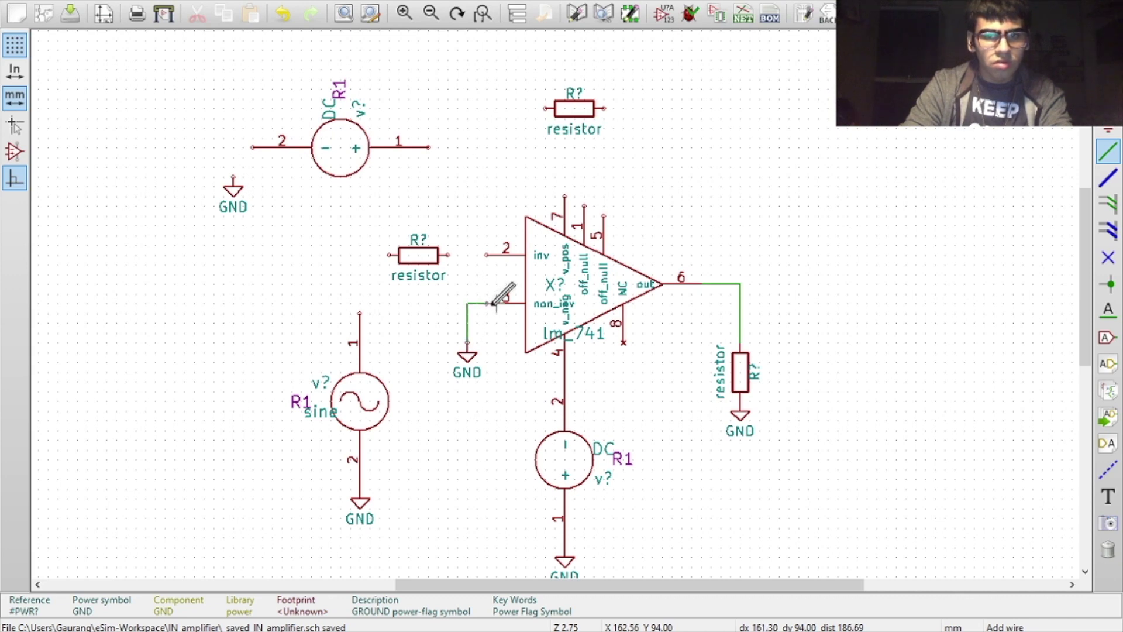
{"action": "left_click", "coordinate": [487, 303]}
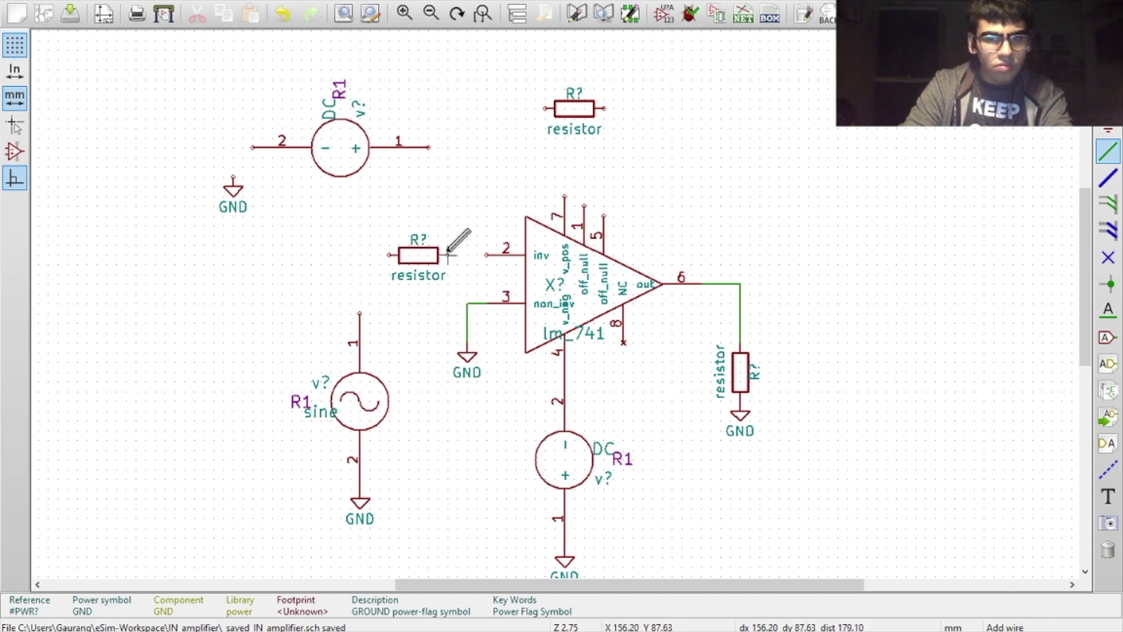
{"action": "left_click", "coordinate": [447, 255]}
{"action": "left_click", "coordinate": [502, 258]}
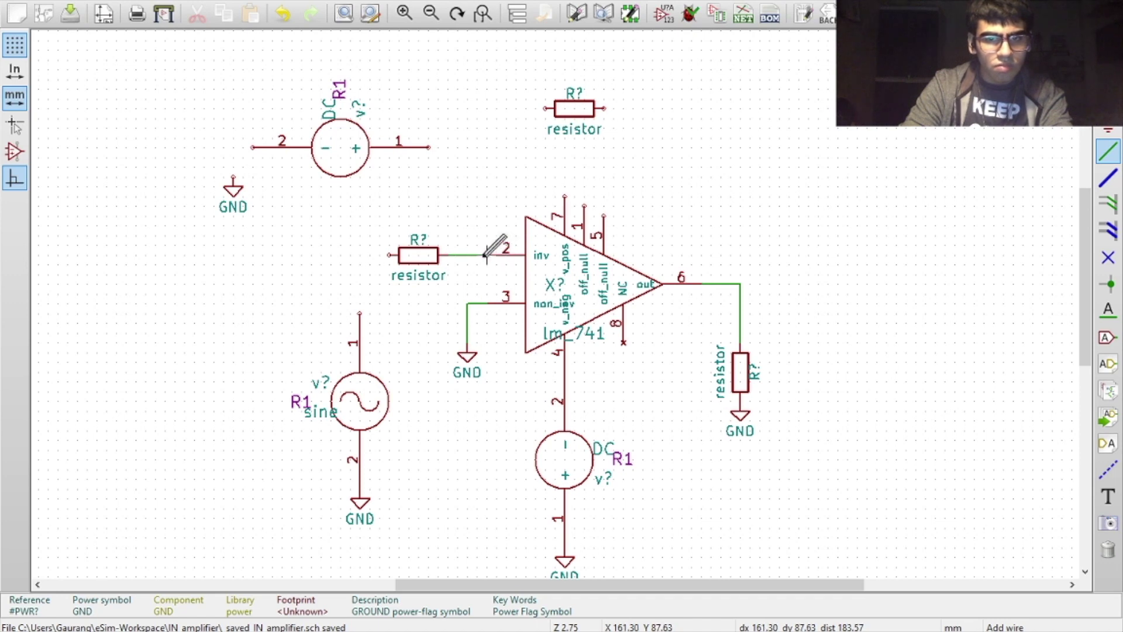
{"action": "left_click", "coordinate": [389, 255]}
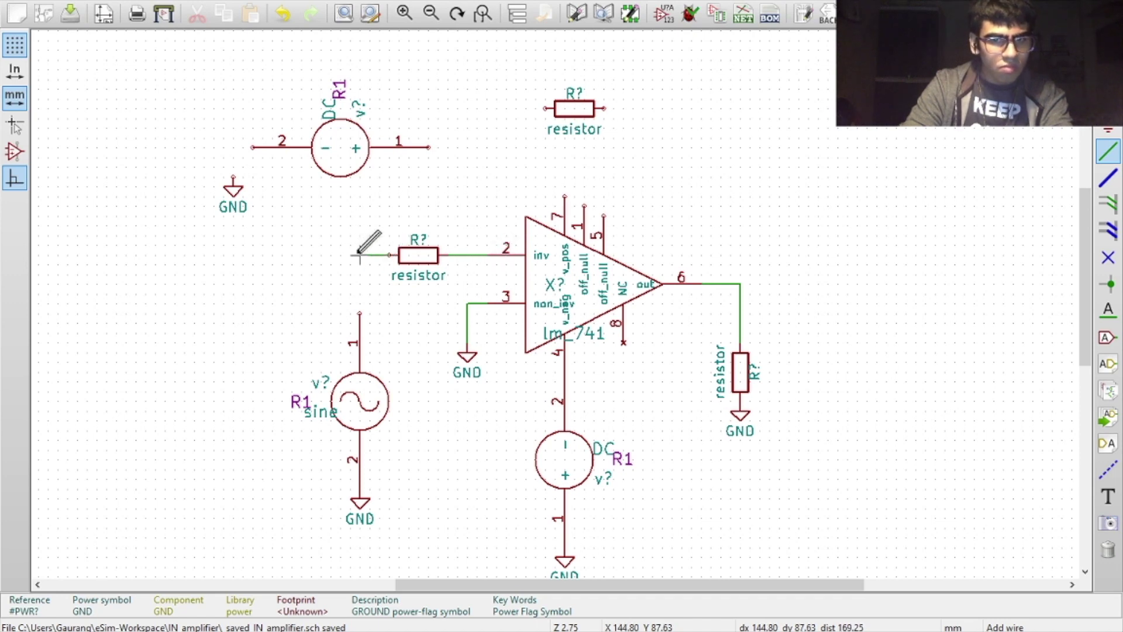
{"action": "left_click", "coordinate": [360, 314]}
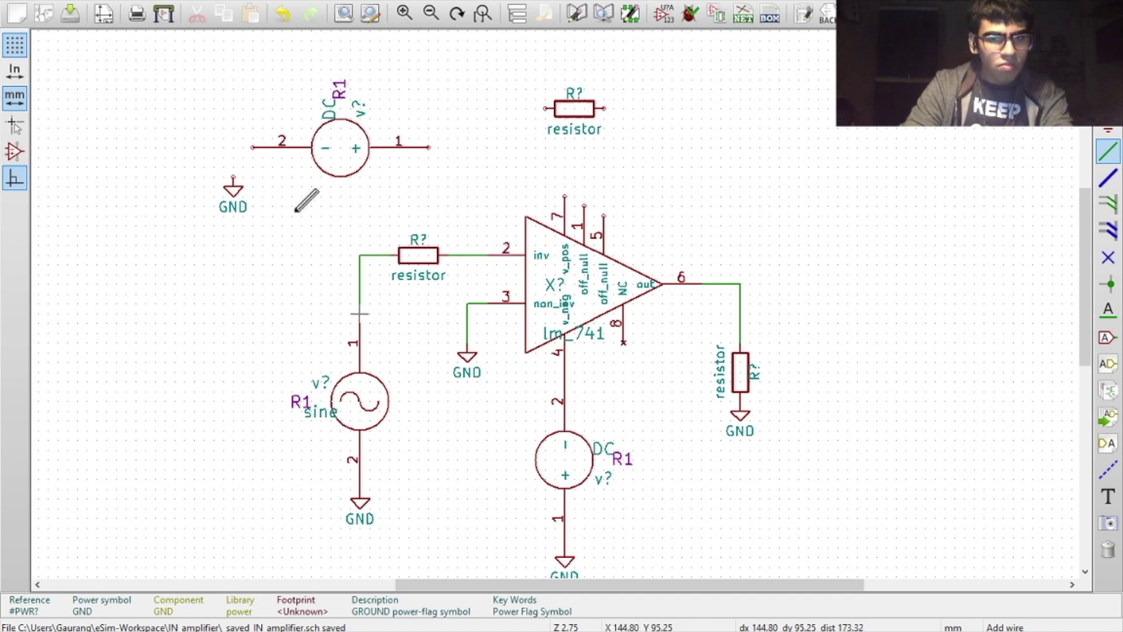
Connect the upper DC supply to ground and pin 7, and wire the feedback resistor from pin 2 to the output.
{"action": "left_click", "coordinate": [233, 175]}
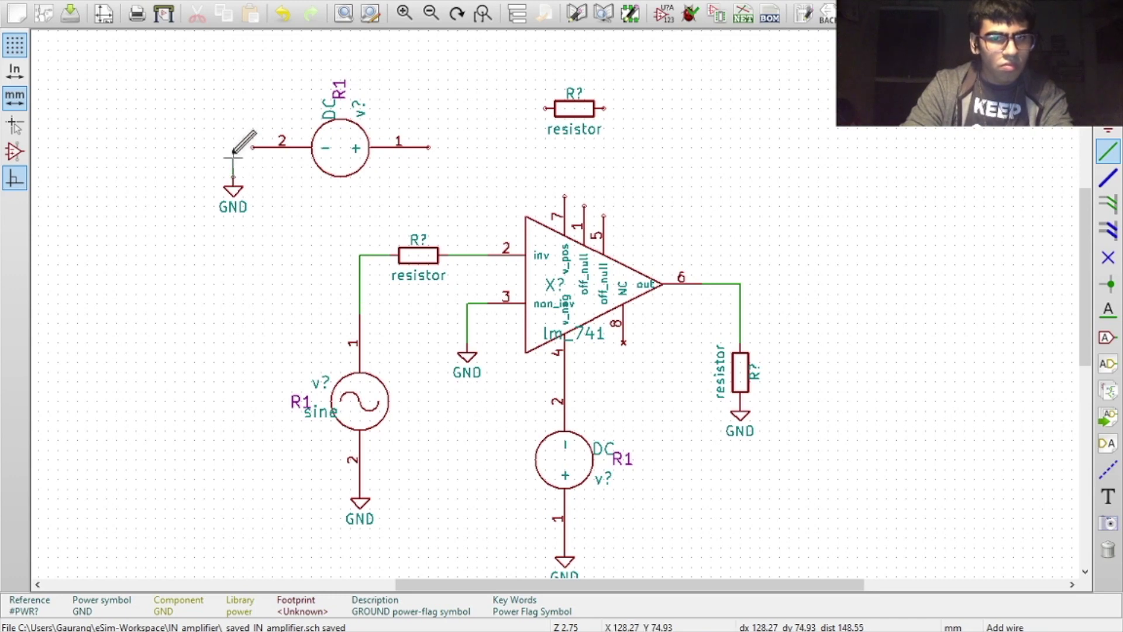
{"action": "left_click", "coordinate": [253, 148]}
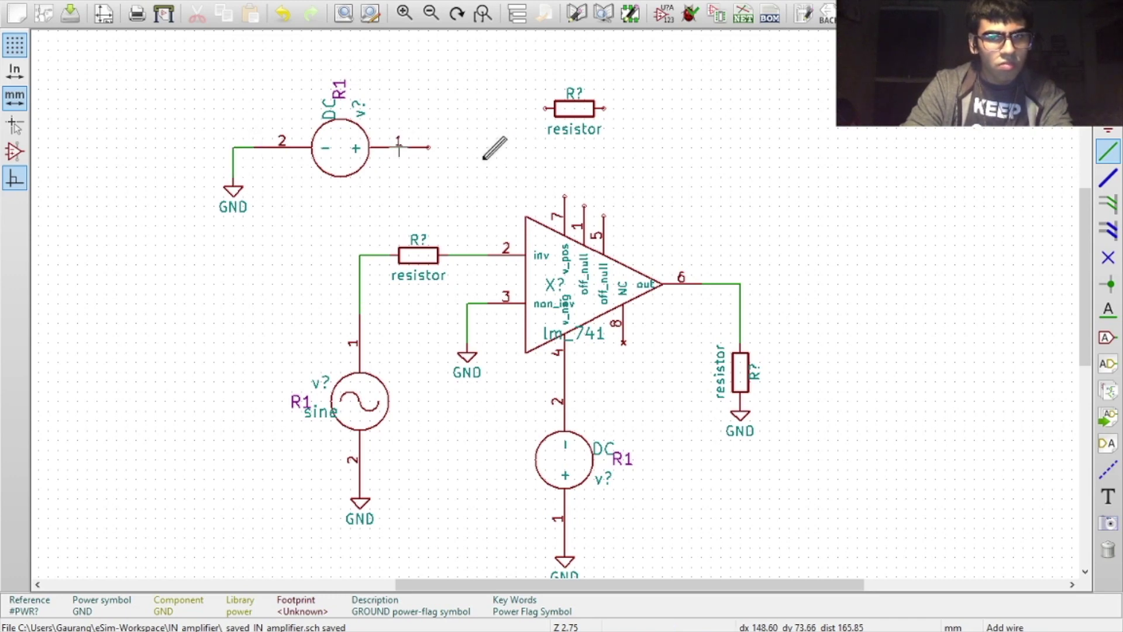
{"action": "left_click", "coordinate": [428, 148]}
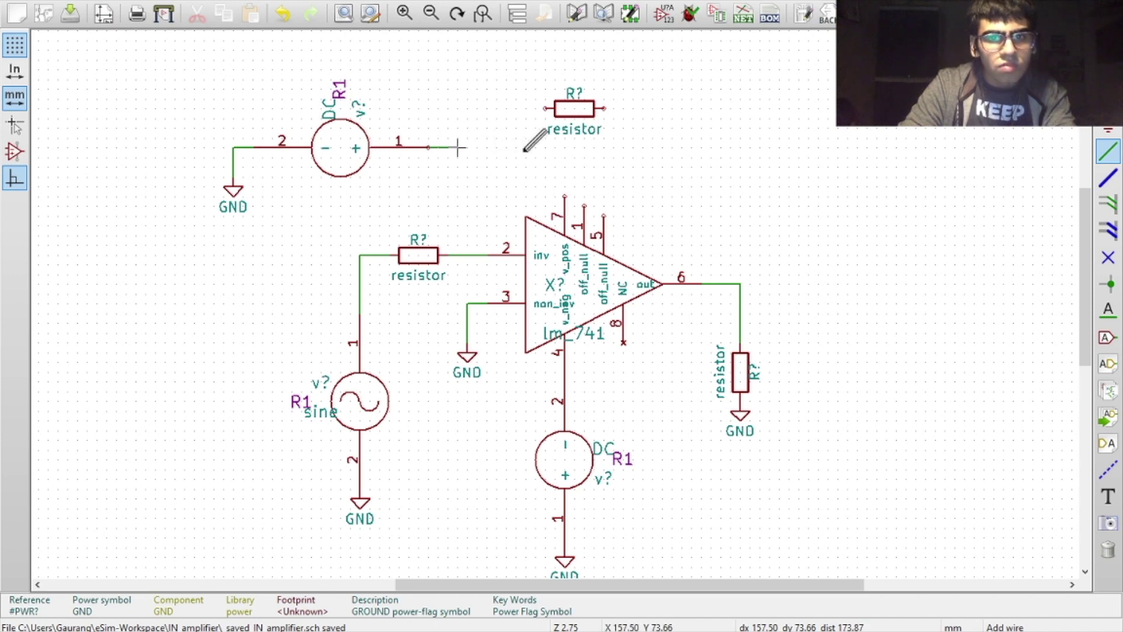
{"action": "left_click", "coordinate": [565, 202]}
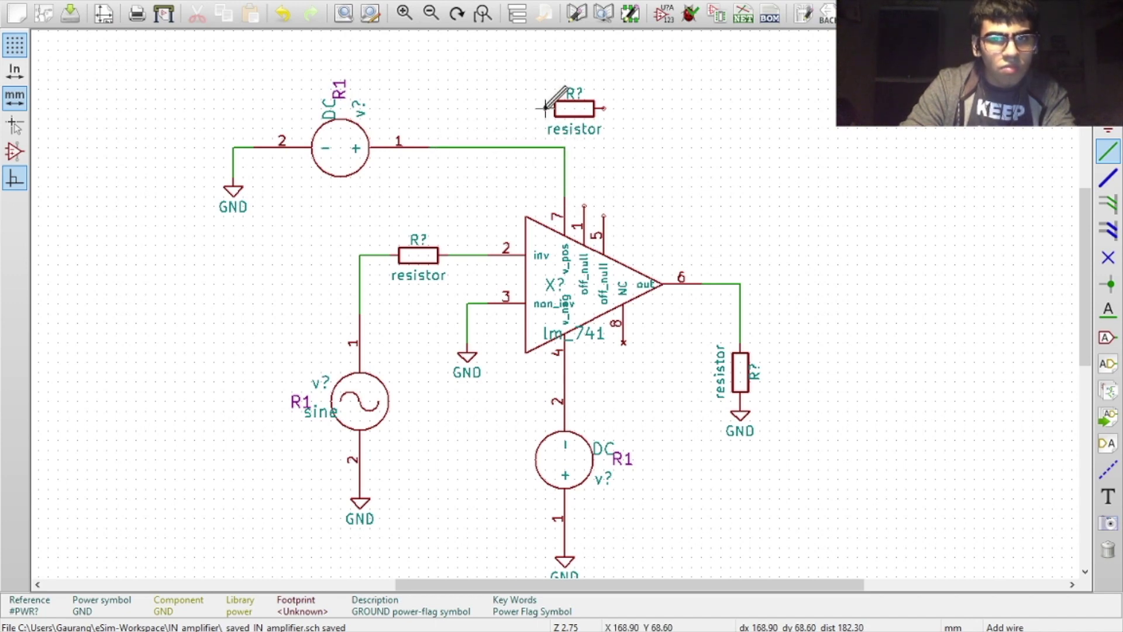
{"action": "left_click", "coordinate": [545, 108]}
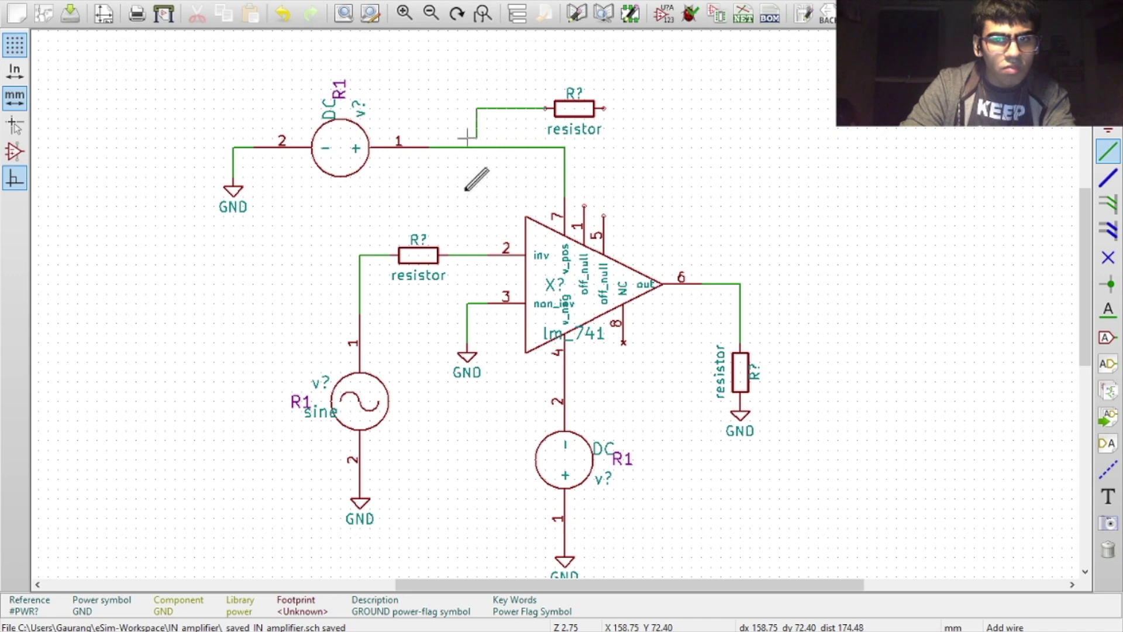
{"action": "left_click", "coordinate": [477, 255]}
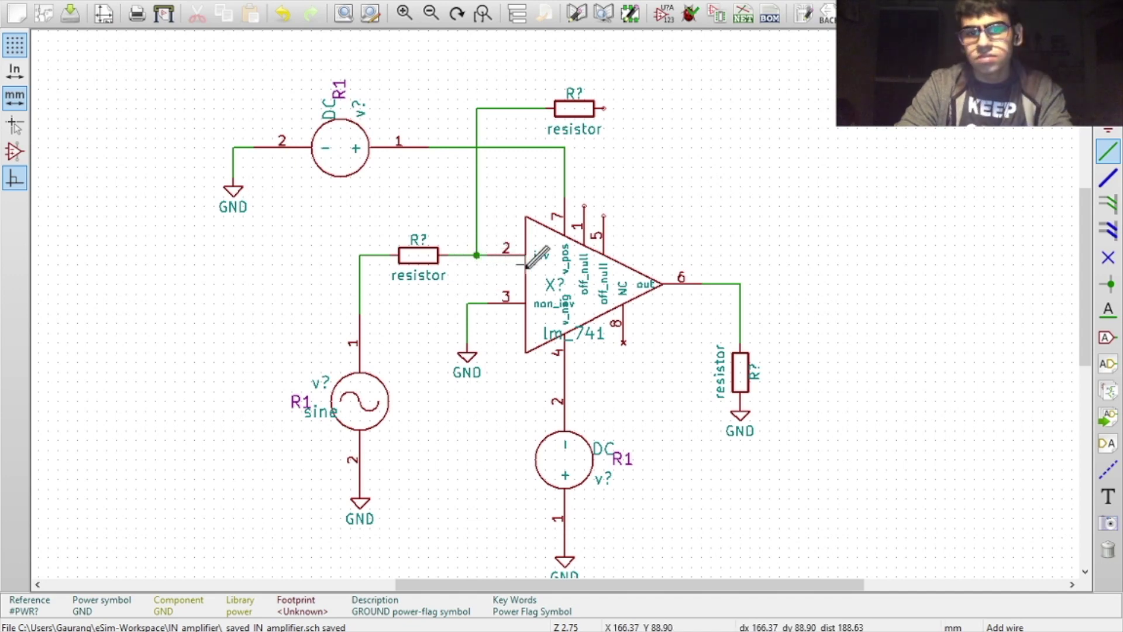
{"action": "left_click", "coordinate": [632, 254]}
{"action": "key", "text": "Escape"}
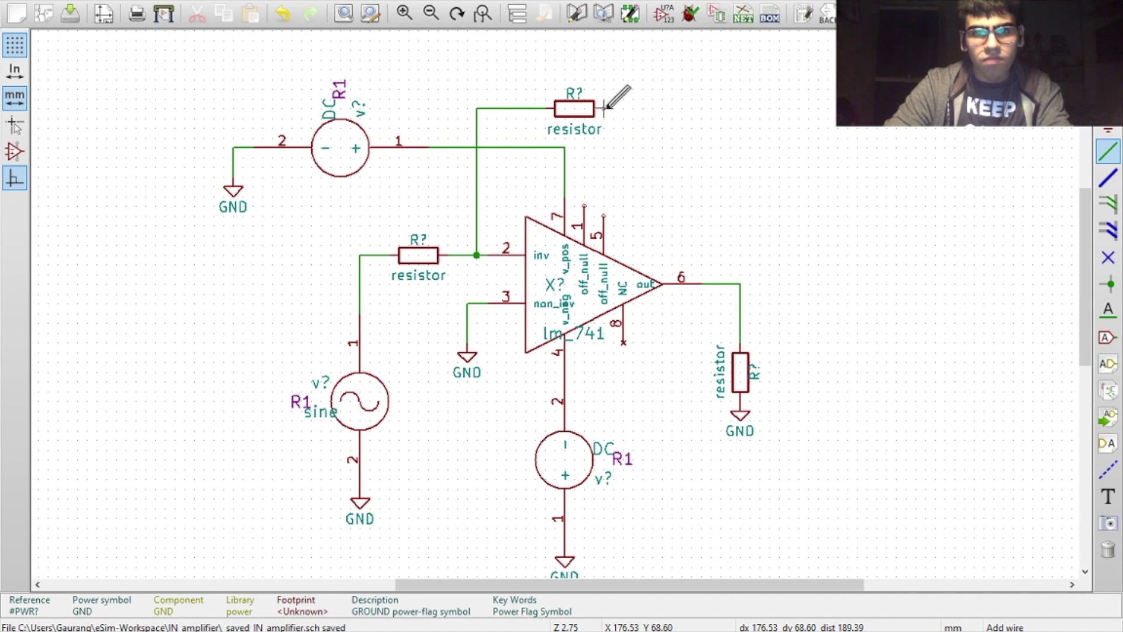
{"action": "left_click", "coordinate": [603, 108]}
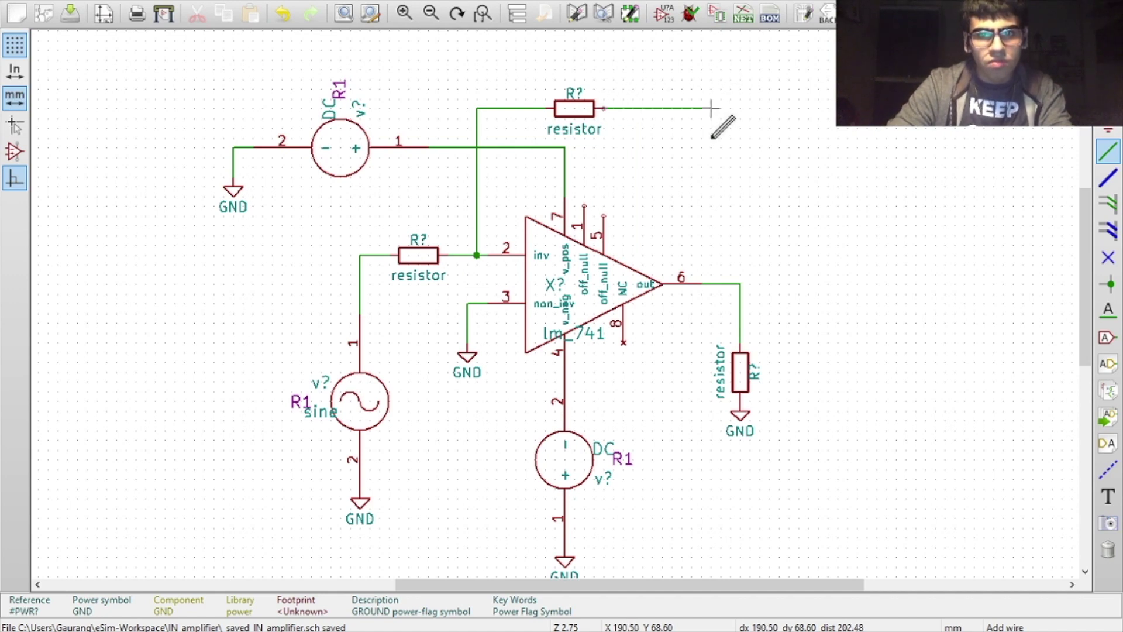
{"action": "key", "text": "Escape"}
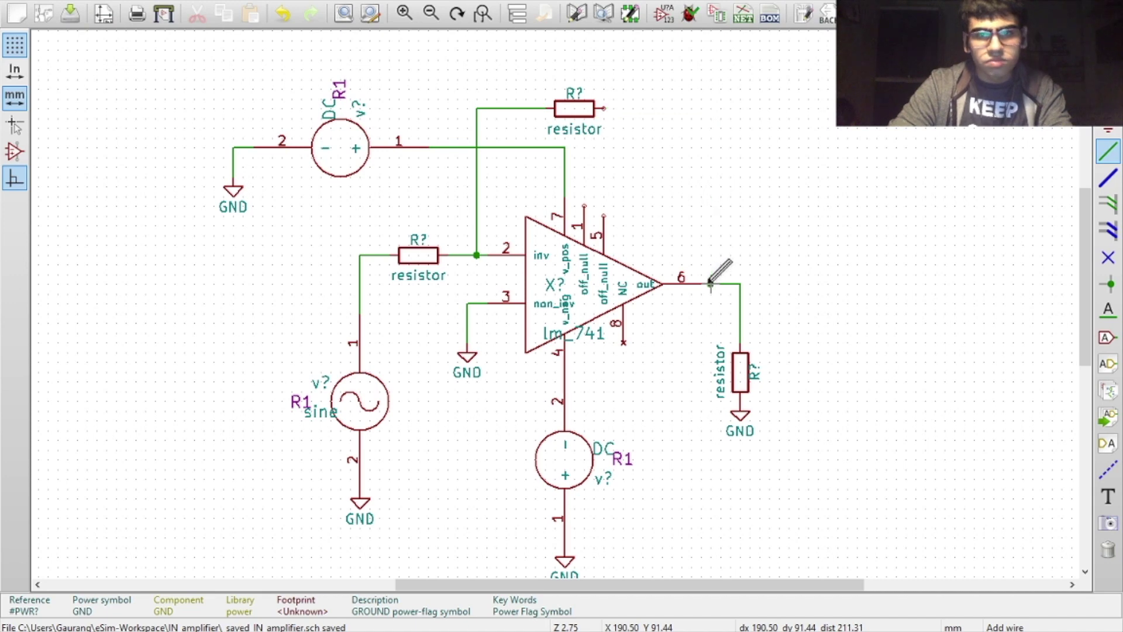
{"action": "left_click", "coordinate": [711, 284]}
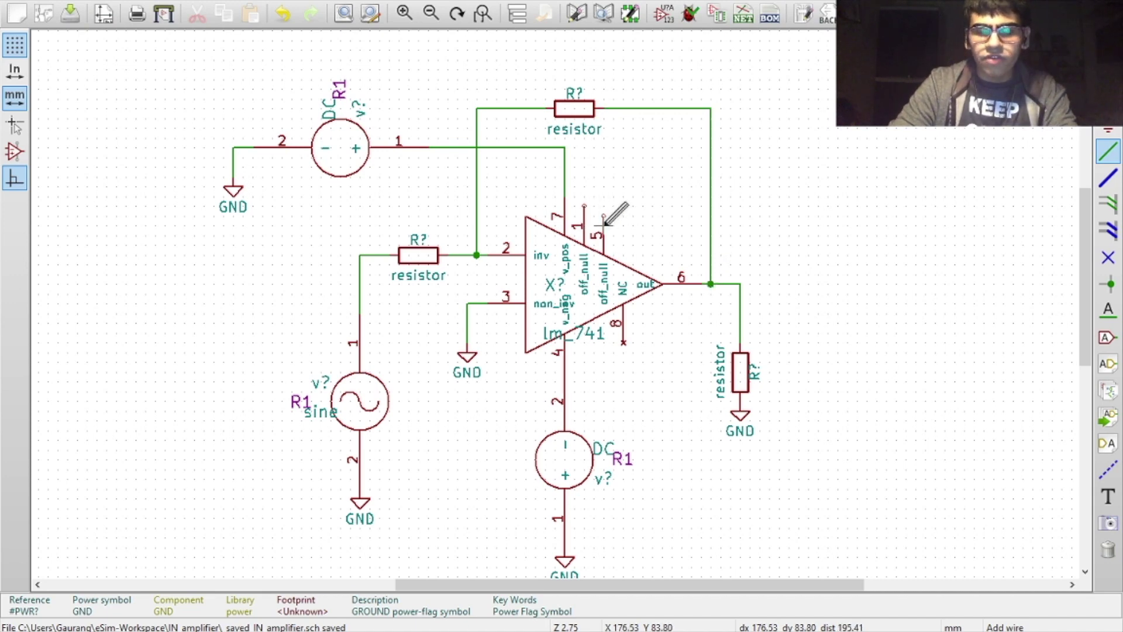
Put no-connect flags on lm_741 pins 5 and 1.
{"action": "left_click", "coordinate": [1107, 259]}
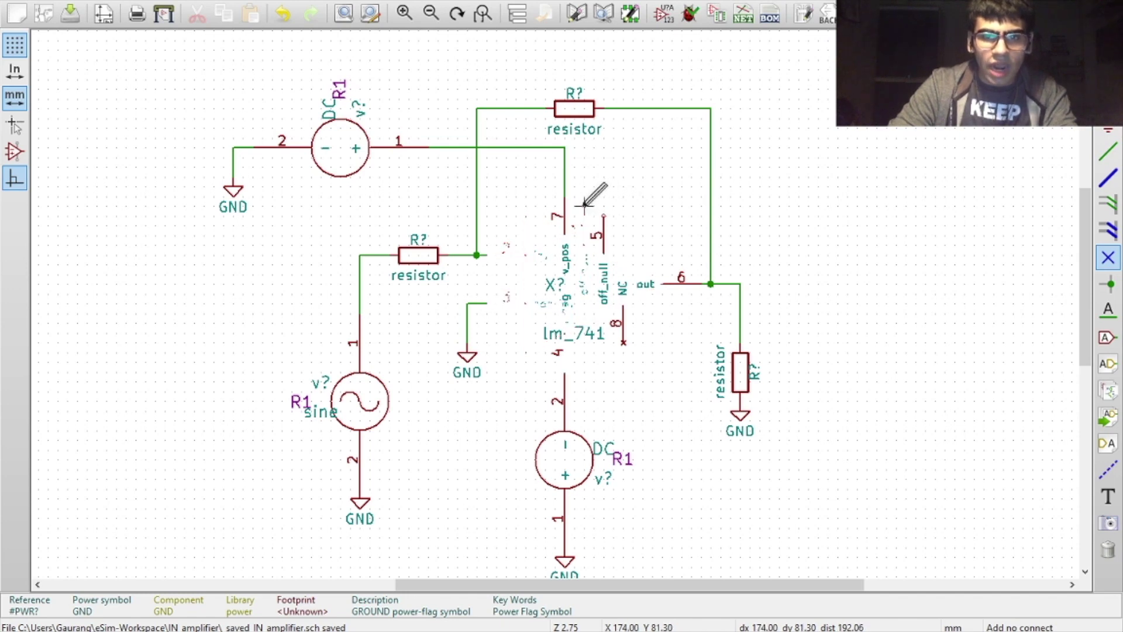
{"action": "left_click", "coordinate": [604, 216]}
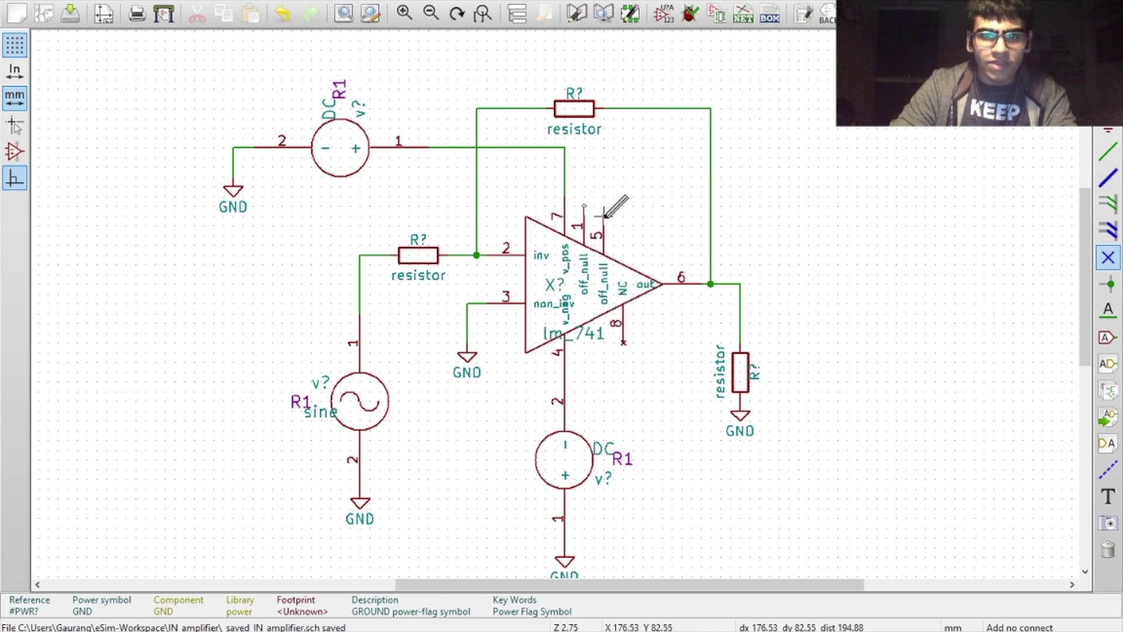
{"action": "left_click", "coordinate": [584, 206]}
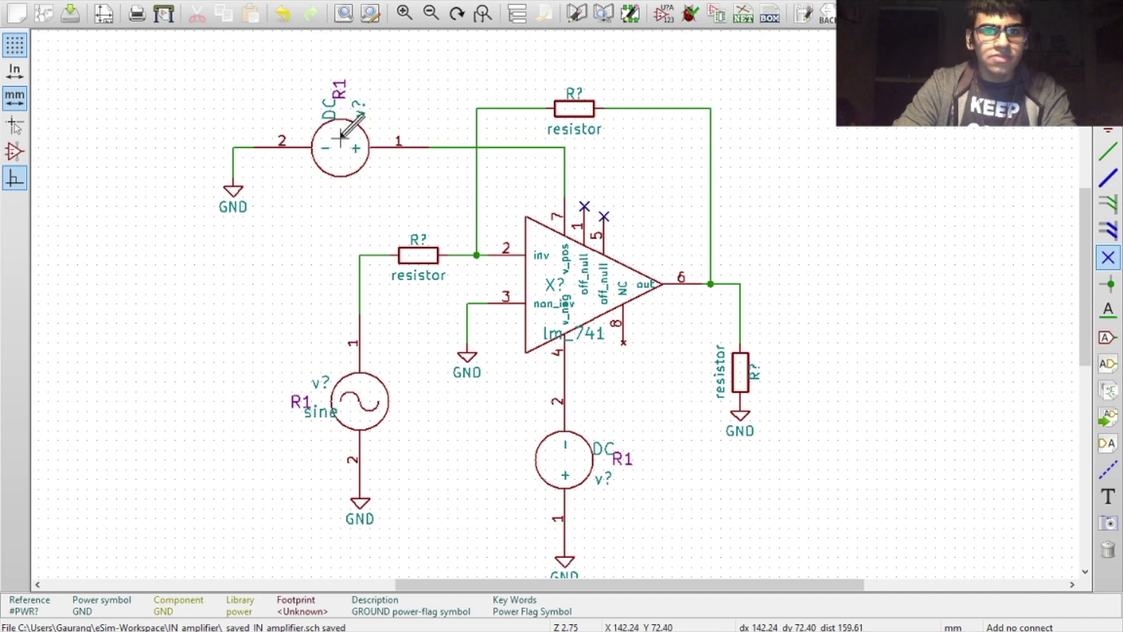
Set both DC supply sources to 15.
{"action": "key", "text": "v"}
{"action": "left_click", "coordinate": [433, 253]}
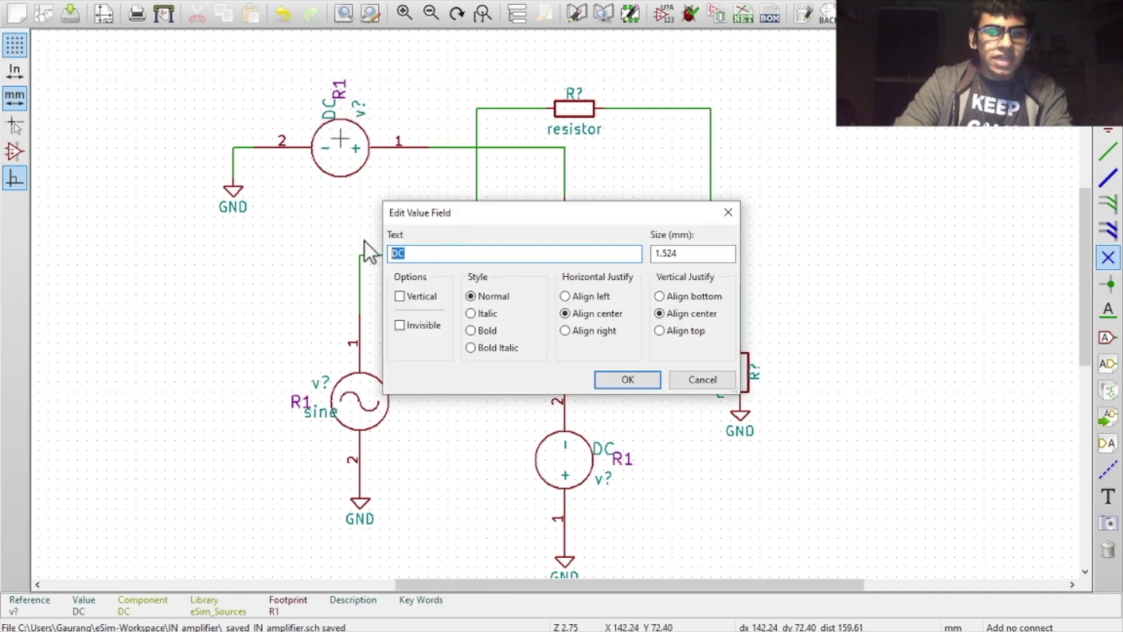
{"action": "key", "text": "BackSpace"}
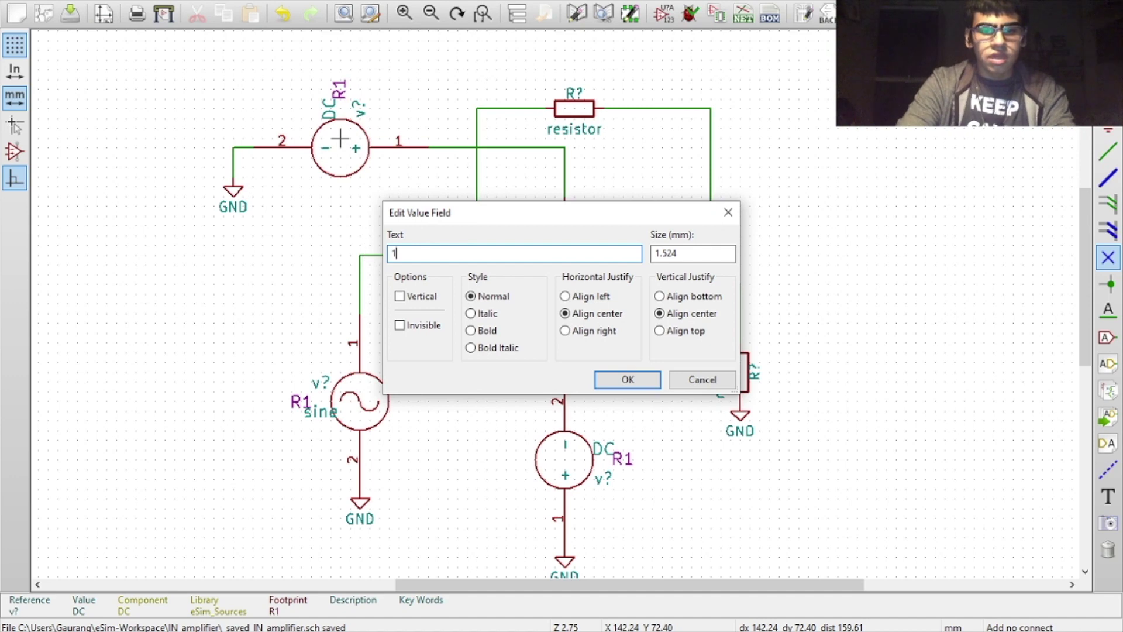
{"action": "left_click", "coordinate": [640, 378]}
{"action": "type", "text": "v"}
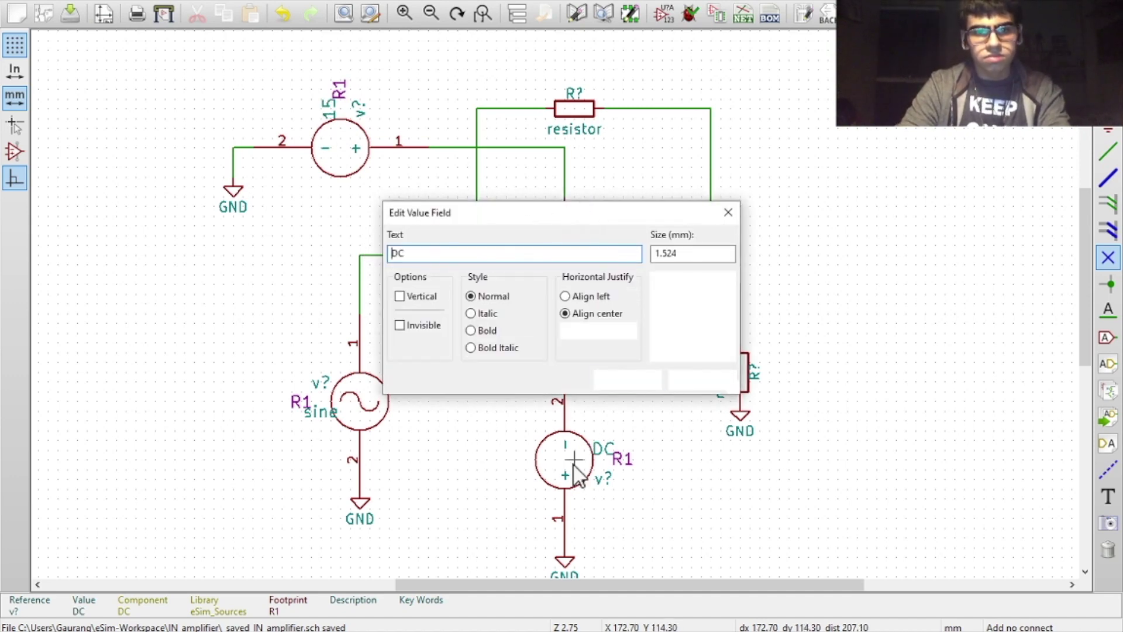
{"action": "type", "text": "15"}
{"action": "key", "text": "Return"}
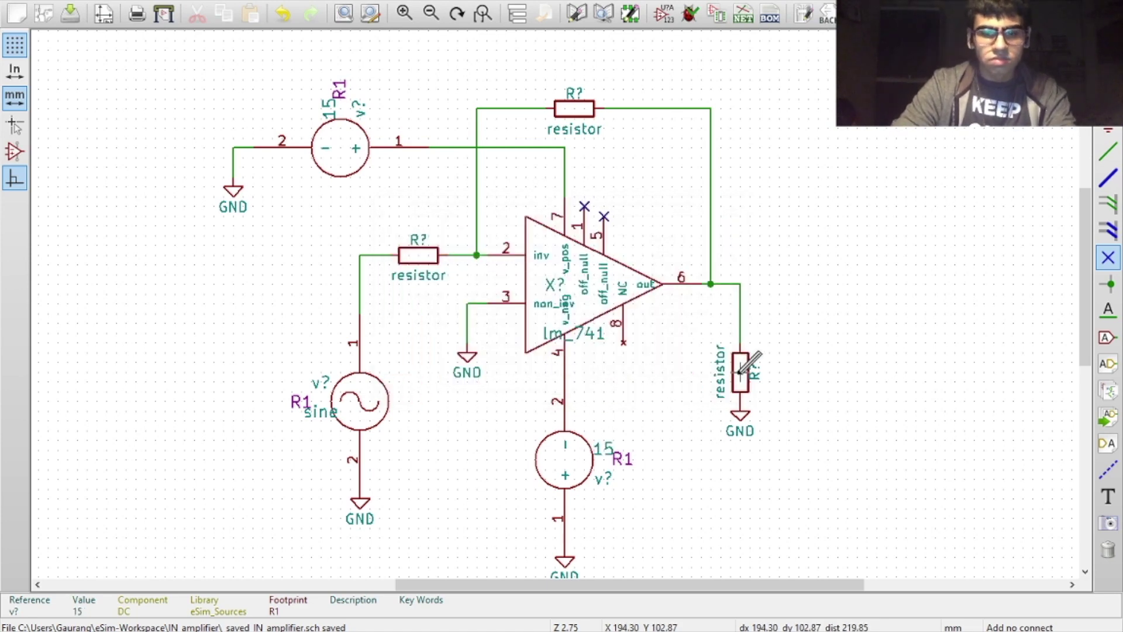
Set the load and input resistors to 1k and the feedback resistor to 2k.
{"action": "key", "text": "v"}
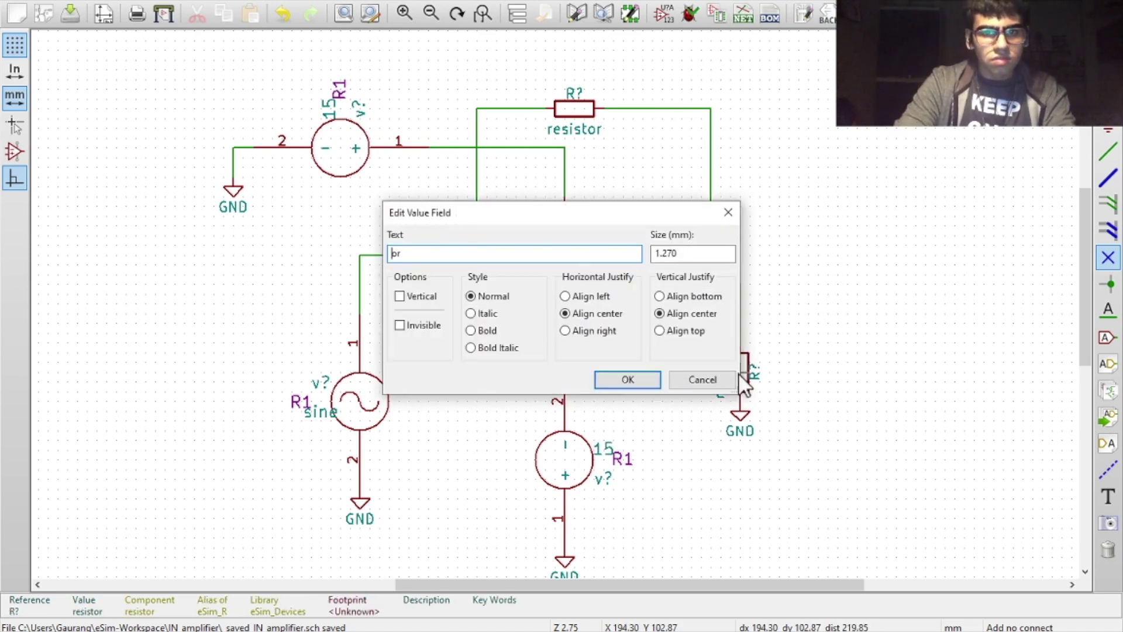
{"action": "type", "text": "15"}
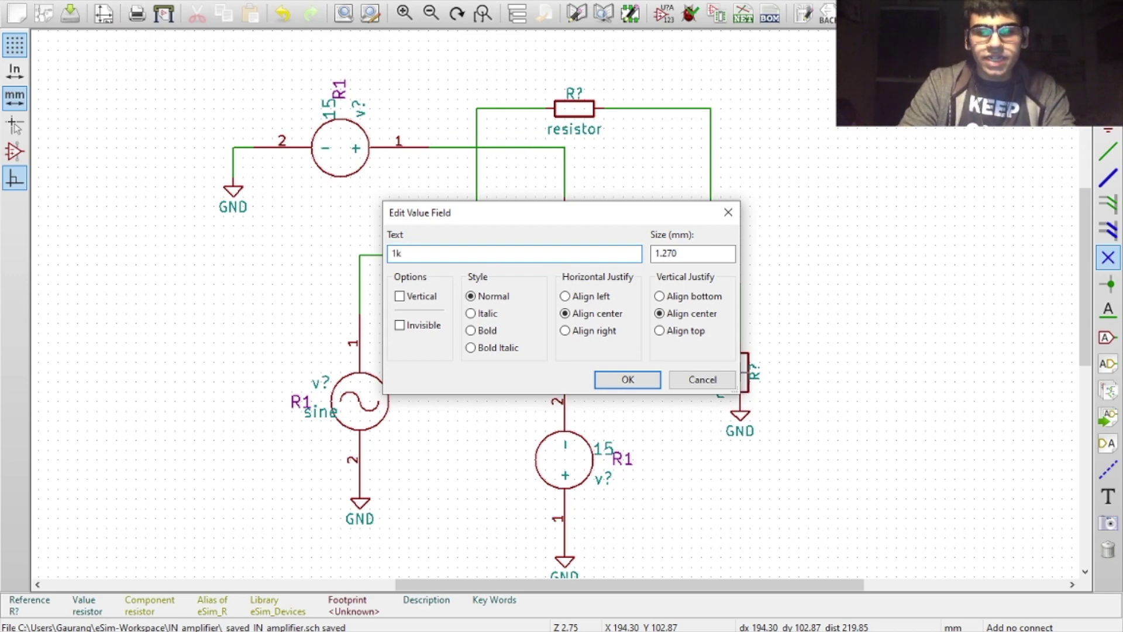
{"action": "key", "text": "Return"}
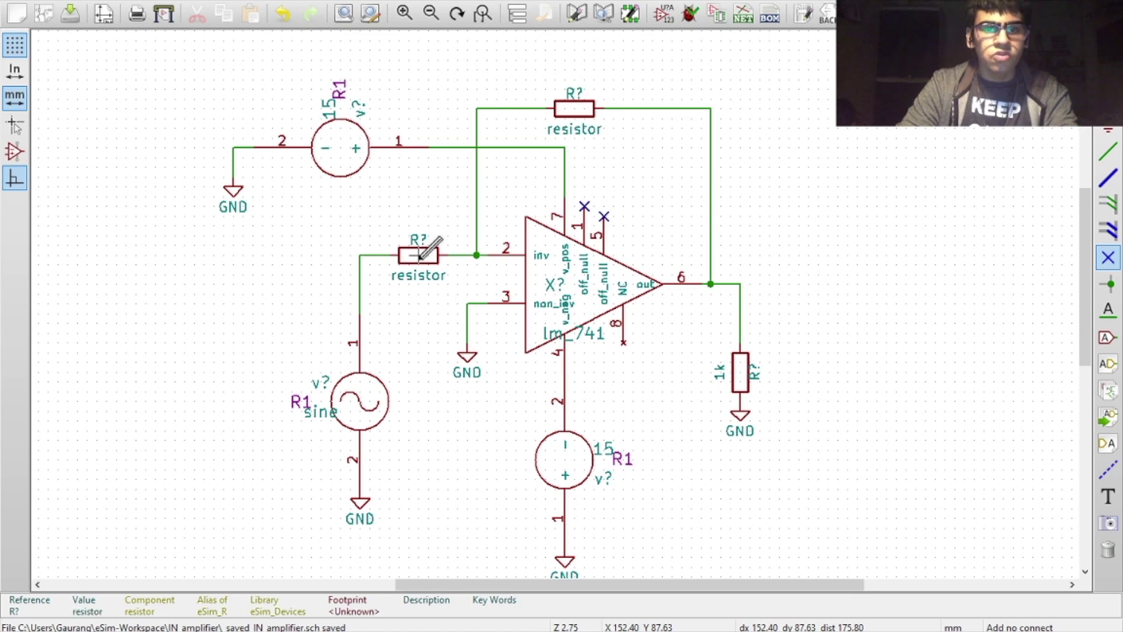
{"action": "key", "text": "v"}
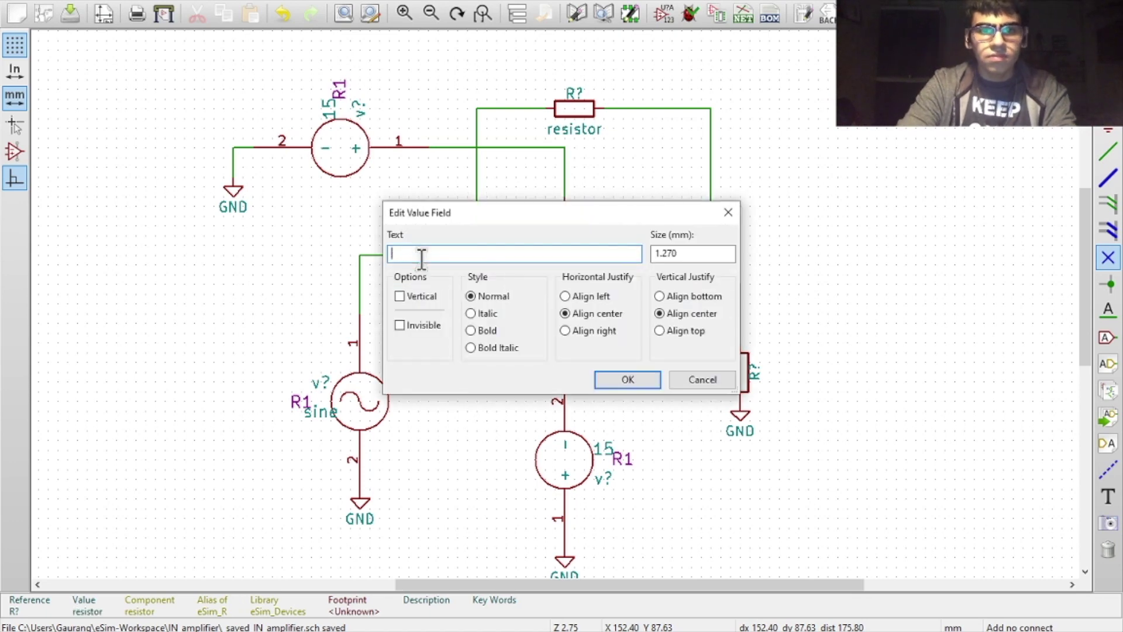
{"action": "type", "text": "1k"}
{"action": "key", "text": "Return"}
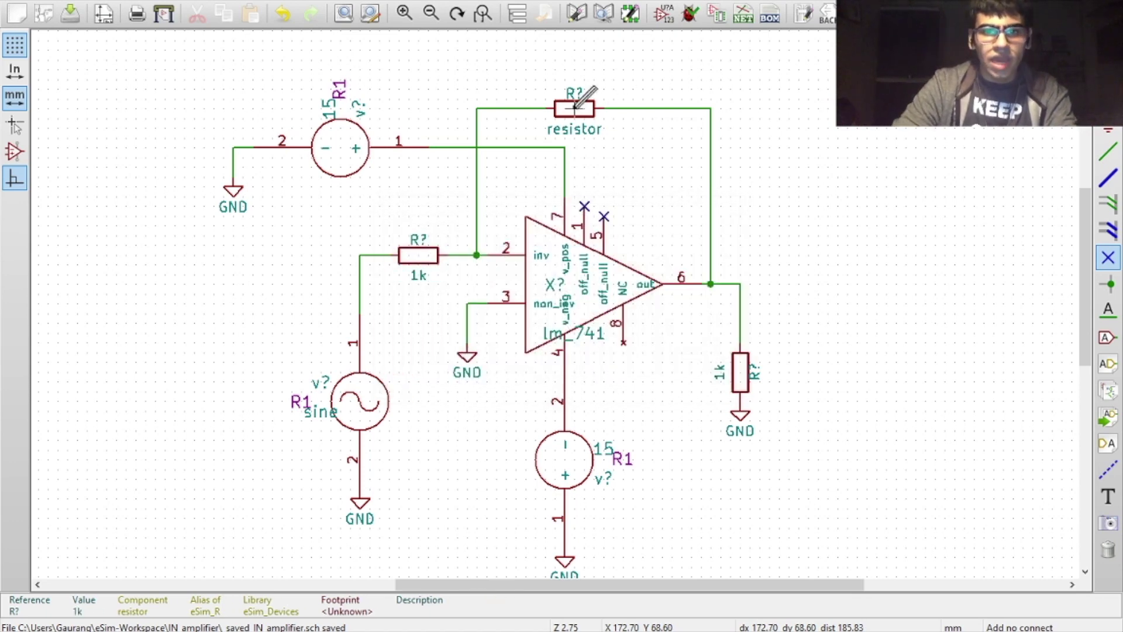
{"action": "key", "text": "v"}
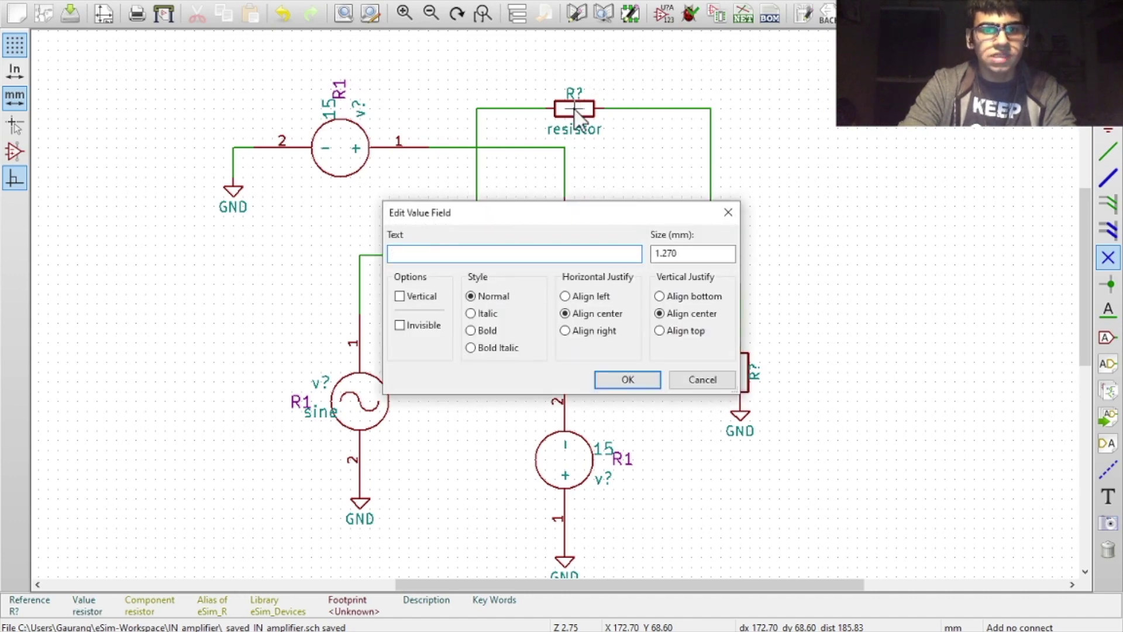
{"action": "type", "text": "2k"}
{"action": "left_click", "coordinate": [626, 379]}
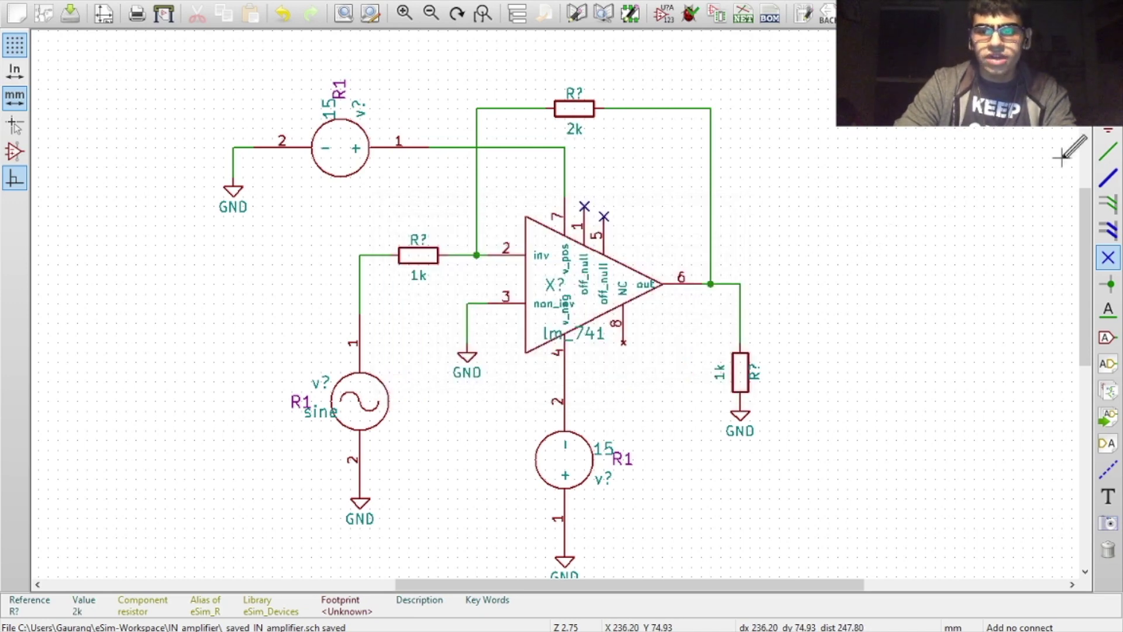
Place two plot_v1 voltage probes on the schematic.
{"action": "left_click", "coordinate": [1111, 134]}
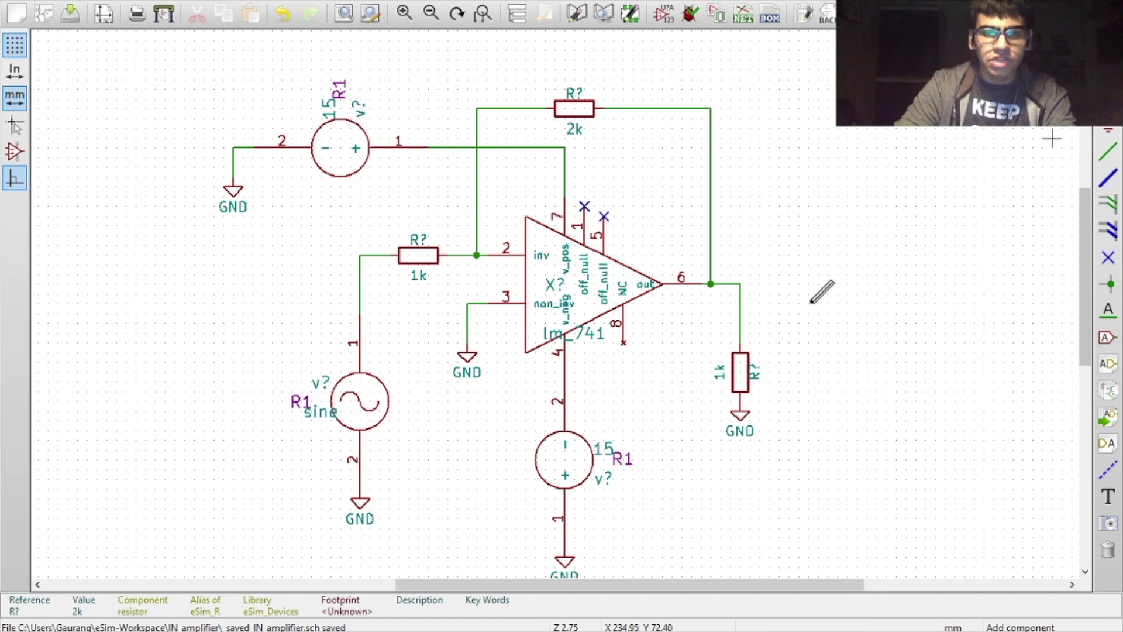
{"action": "left_click", "coordinate": [799, 284]}
{"action": "type", "text": "p"}
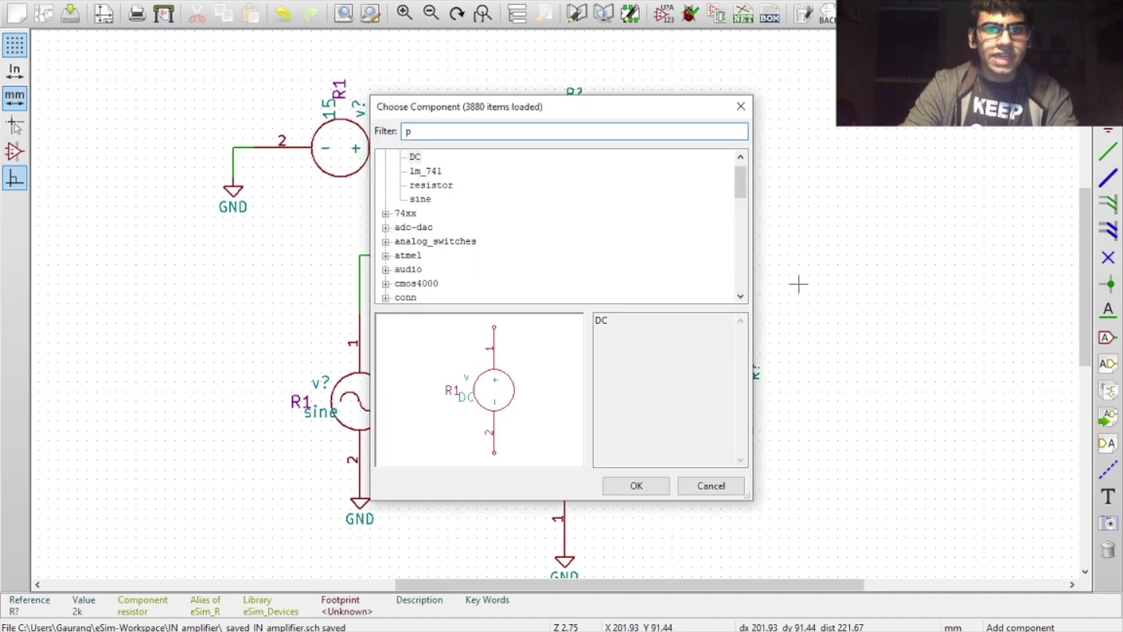
{"action": "type", "text": "lot"}
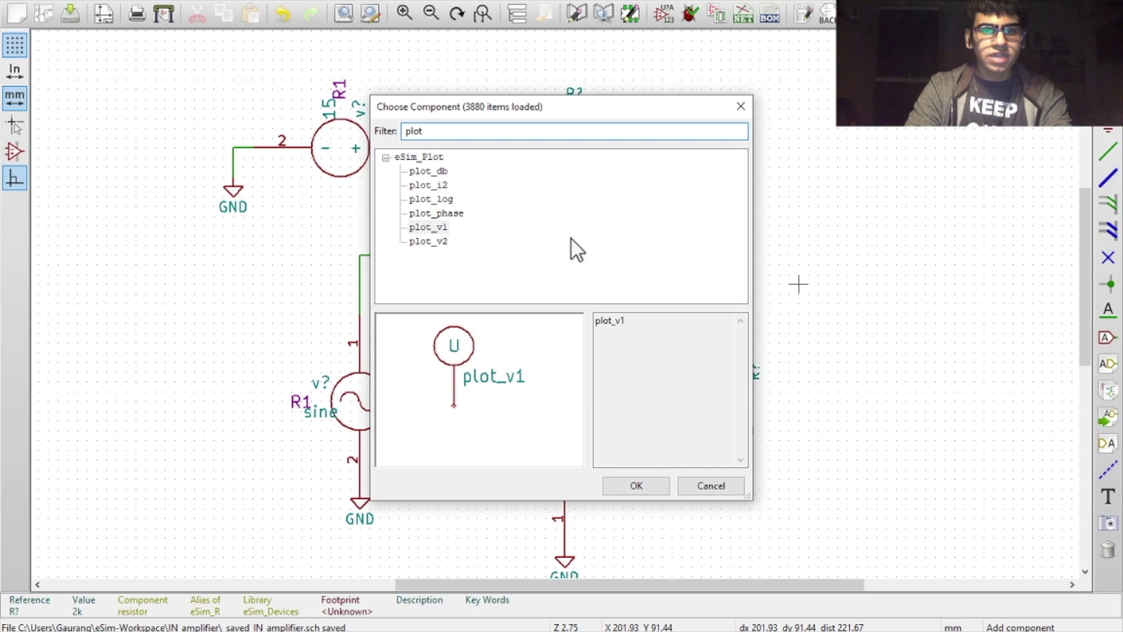
{"action": "key", "text": "Return"}
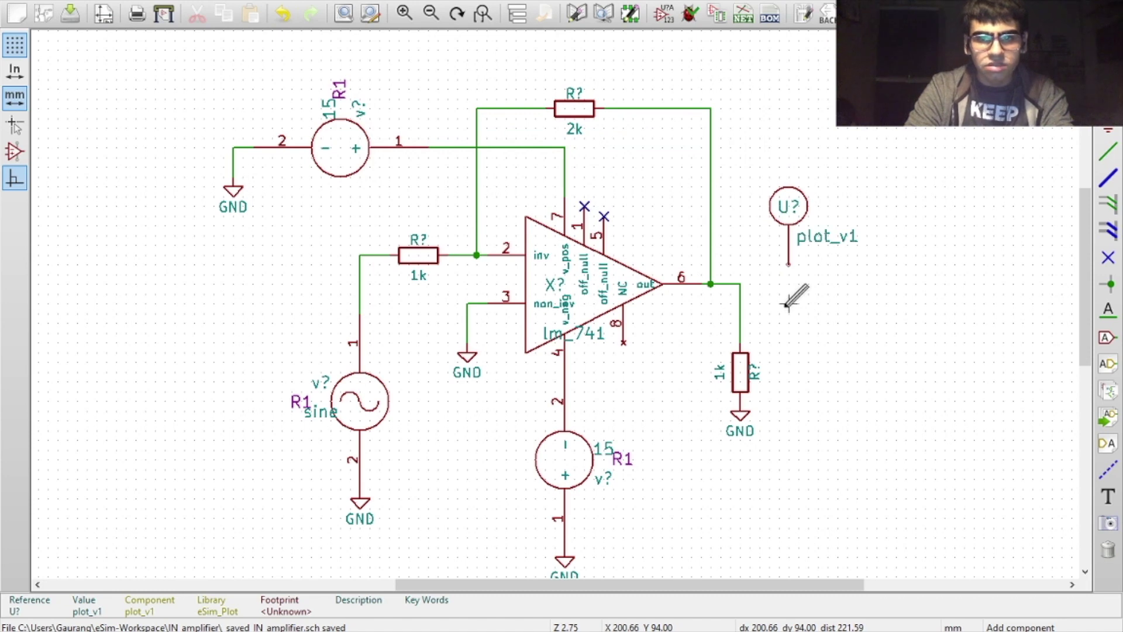
{"action": "left_click", "coordinate": [291, 246]}
{"action": "key", "text": "Return"}
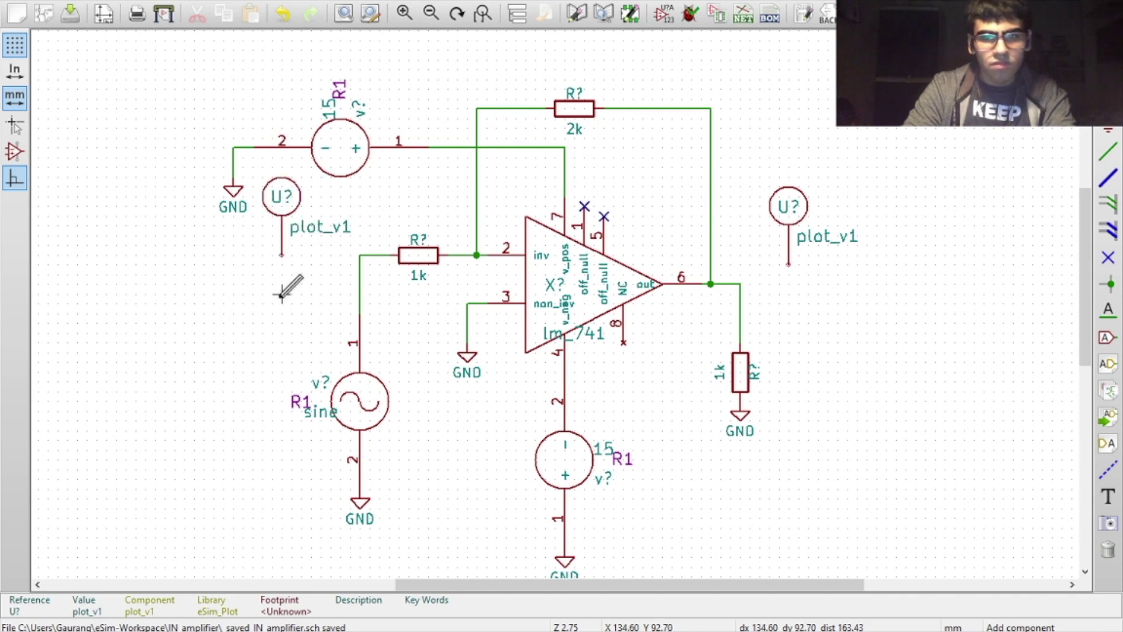
Wire the right probe to the output node and the left probe to the input node.
{"action": "left_click", "coordinate": [1113, 154]}
{"action": "left_click", "coordinate": [788, 264]}
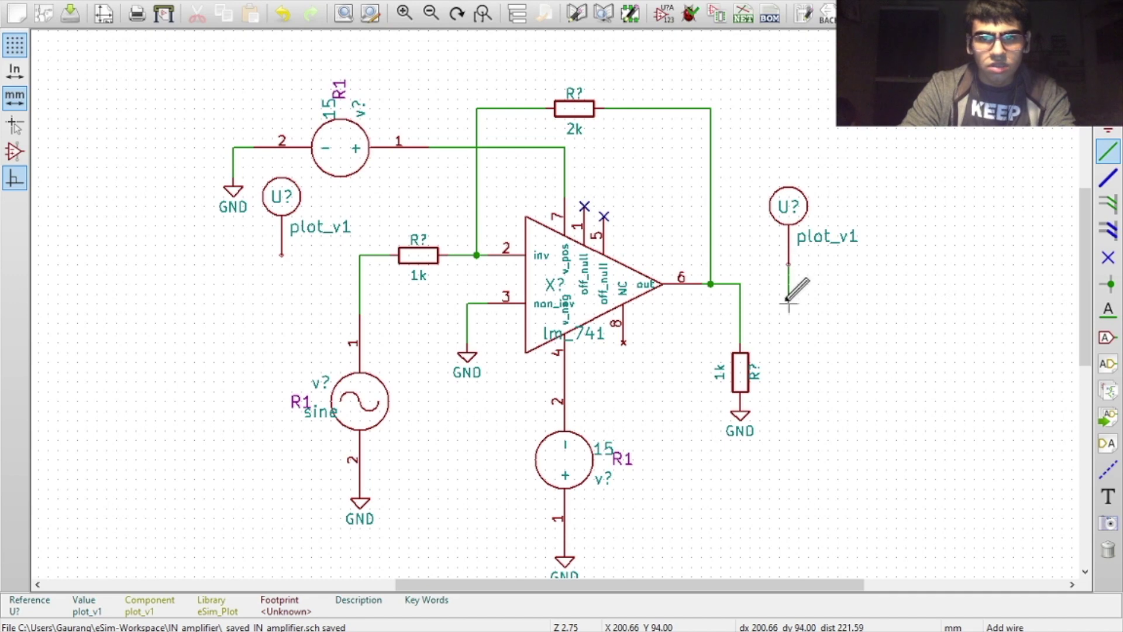
{"action": "left_click", "coordinate": [739, 303]}
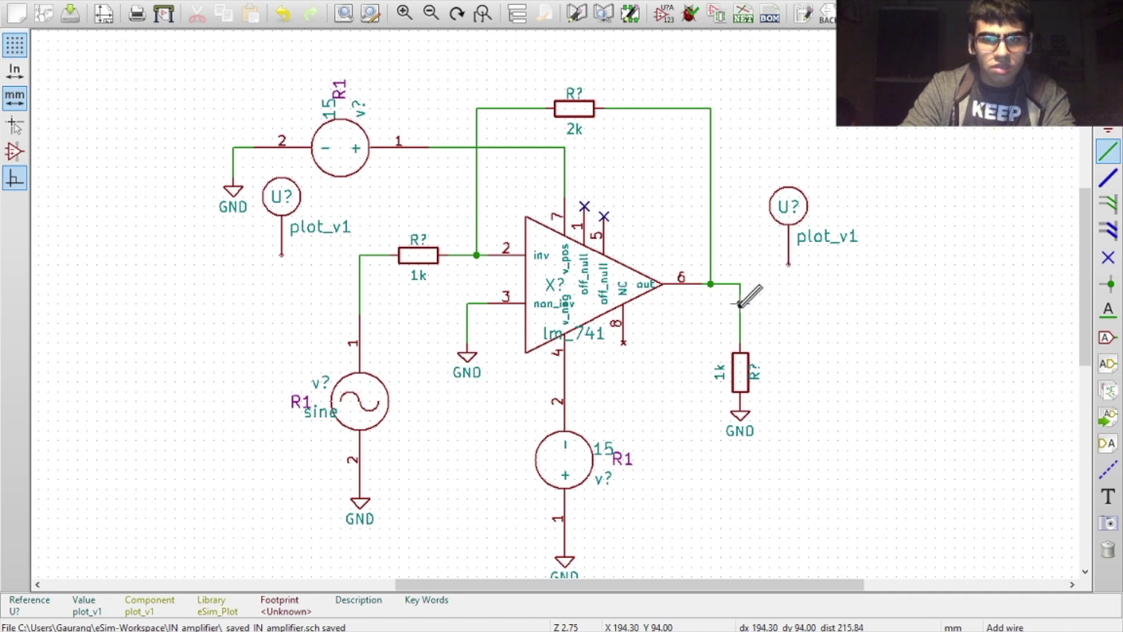
{"action": "left_click", "coordinate": [281, 255]}
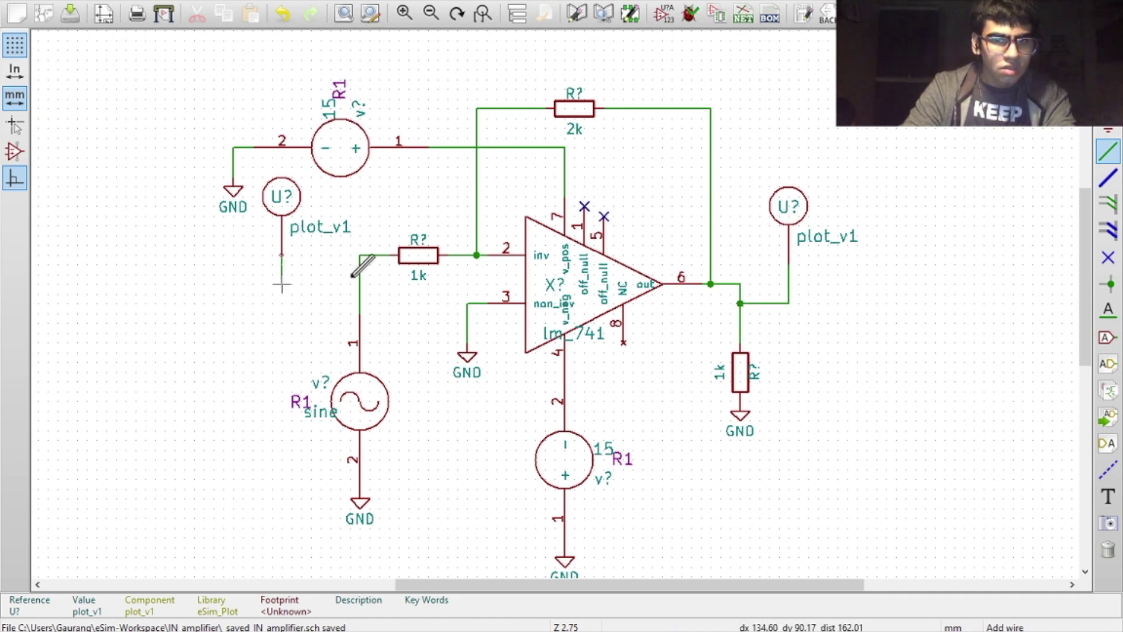
{"action": "left_click", "coordinate": [359, 274]}
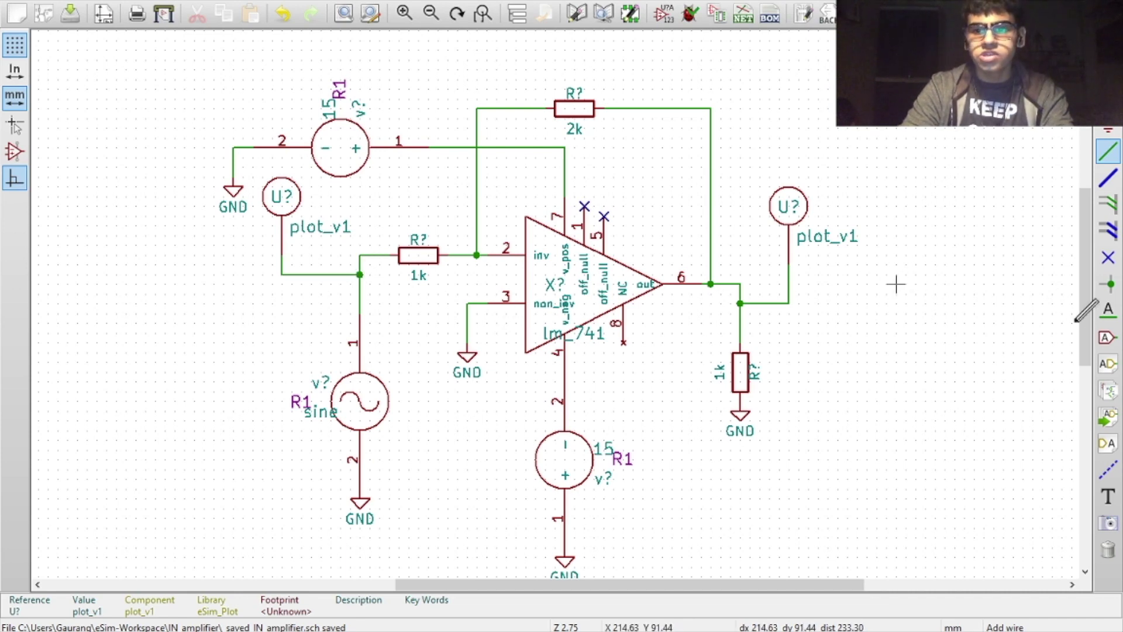
Attach global label OUT to the output probe wire and IN to the input probe wire.
{"action": "left_click", "coordinate": [1107, 340]}
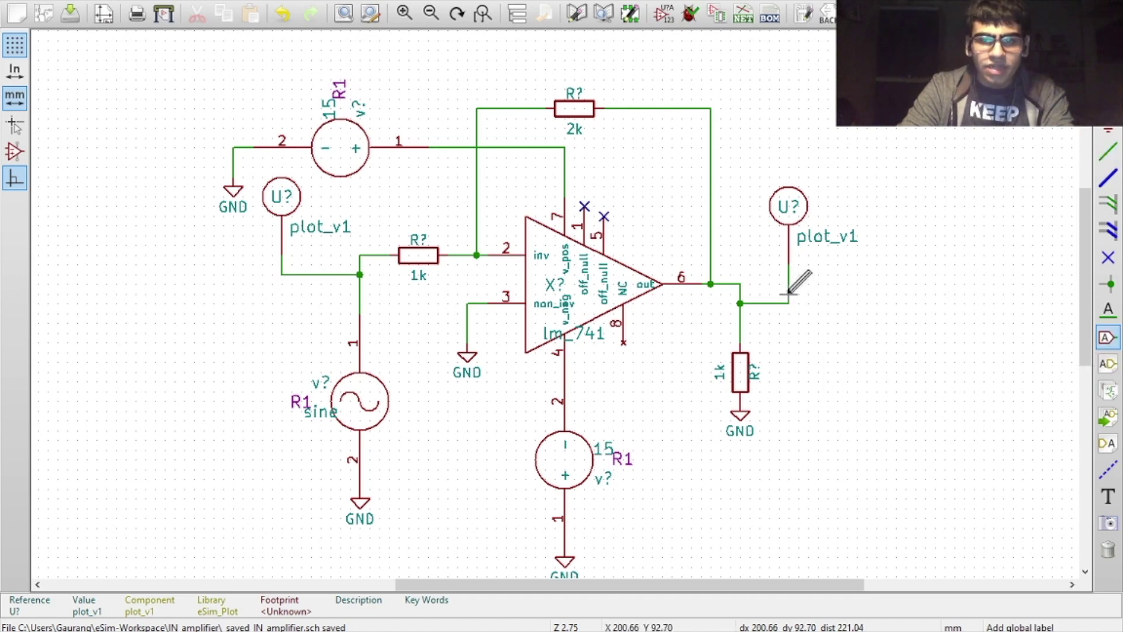
{"action": "left_click", "coordinate": [789, 294]}
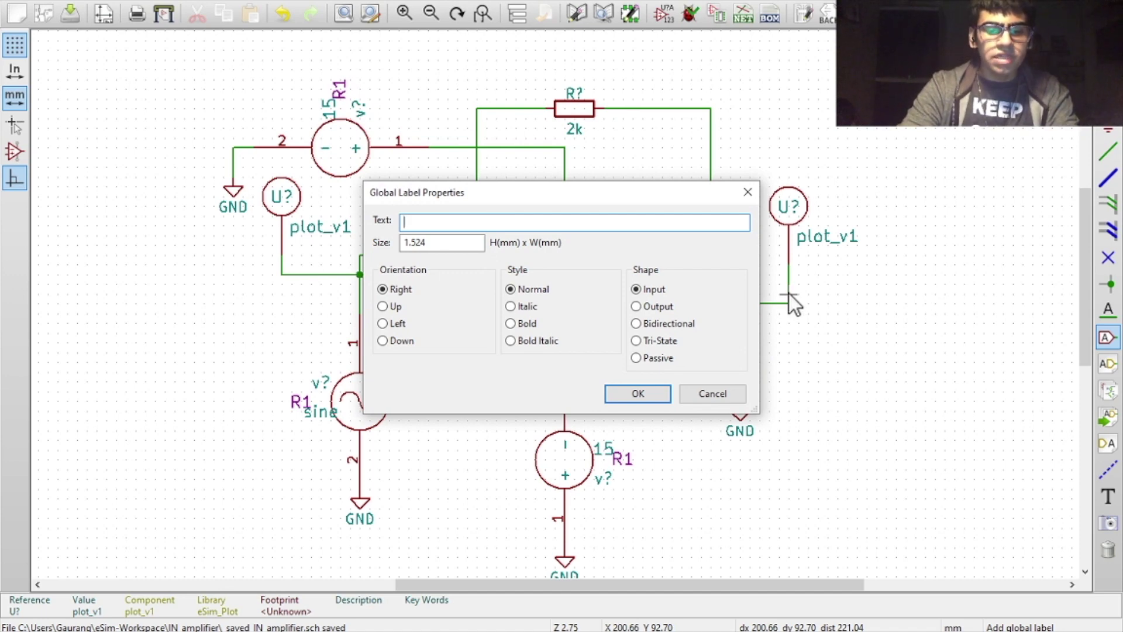
{"action": "key", "text": "Return"}
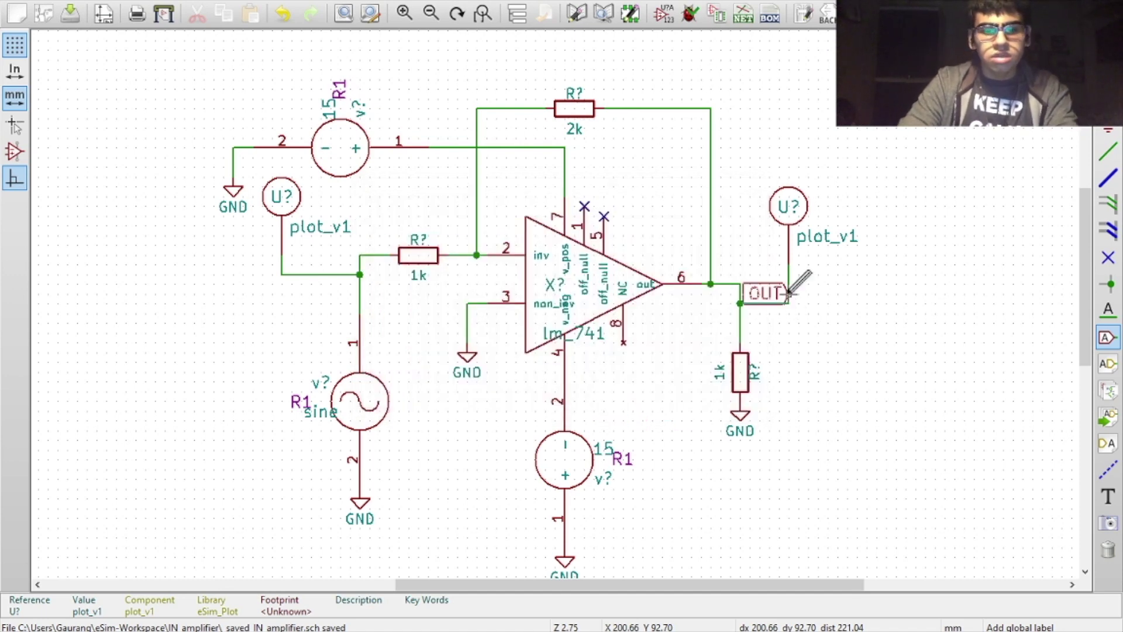
{"action": "key", "text": "r"}
{"action": "left_click", "coordinate": [788, 295]}
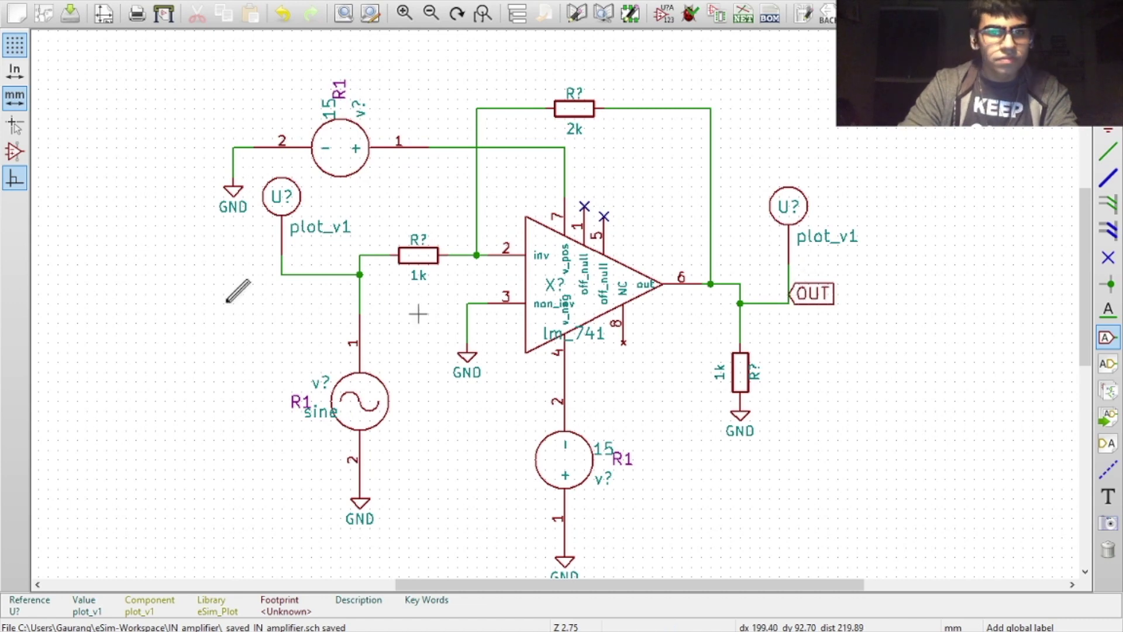
{"action": "left_click", "coordinate": [281, 272]}
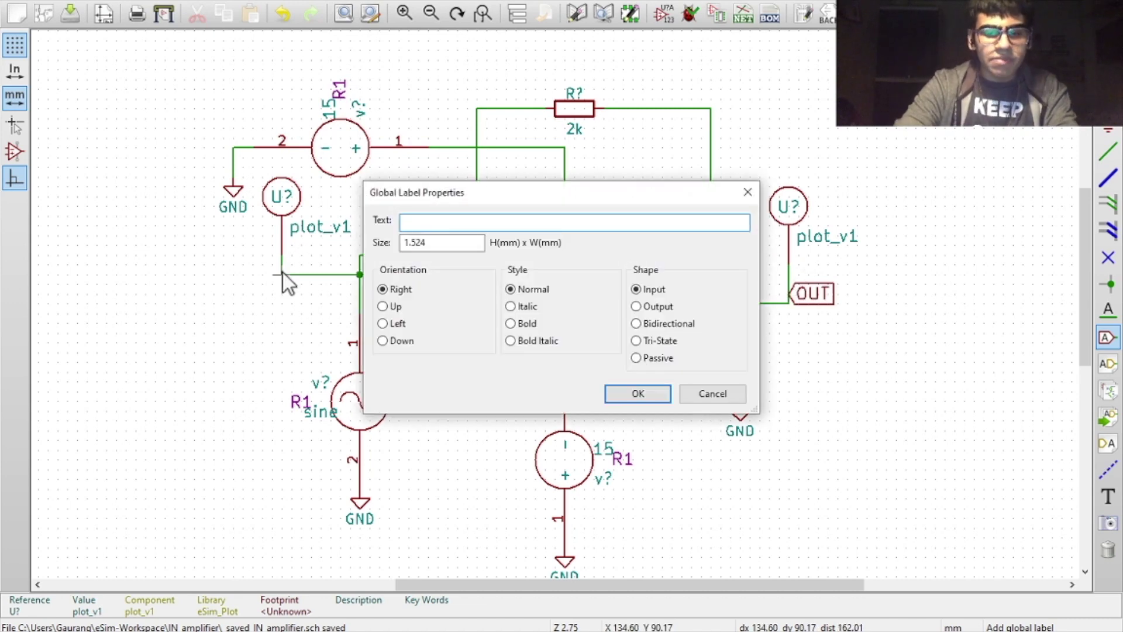
{"action": "type", "text": "IN"}
{"action": "key", "text": "Return"}
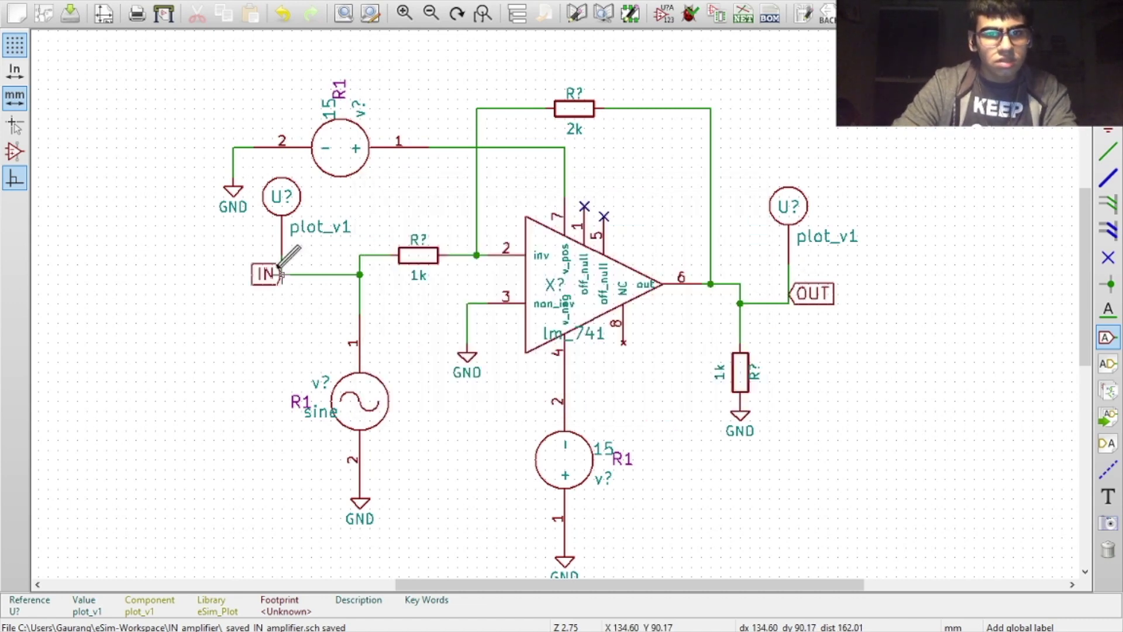
{"action": "left_click", "coordinate": [281, 271]}
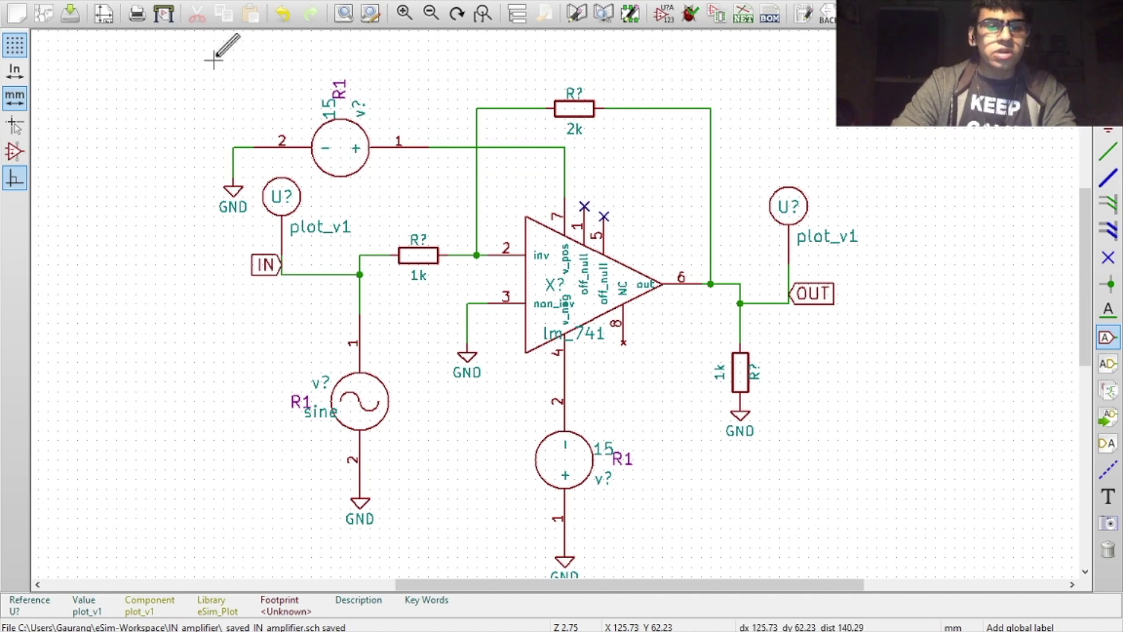
{"action": "left_click", "coordinate": [188, 1]}
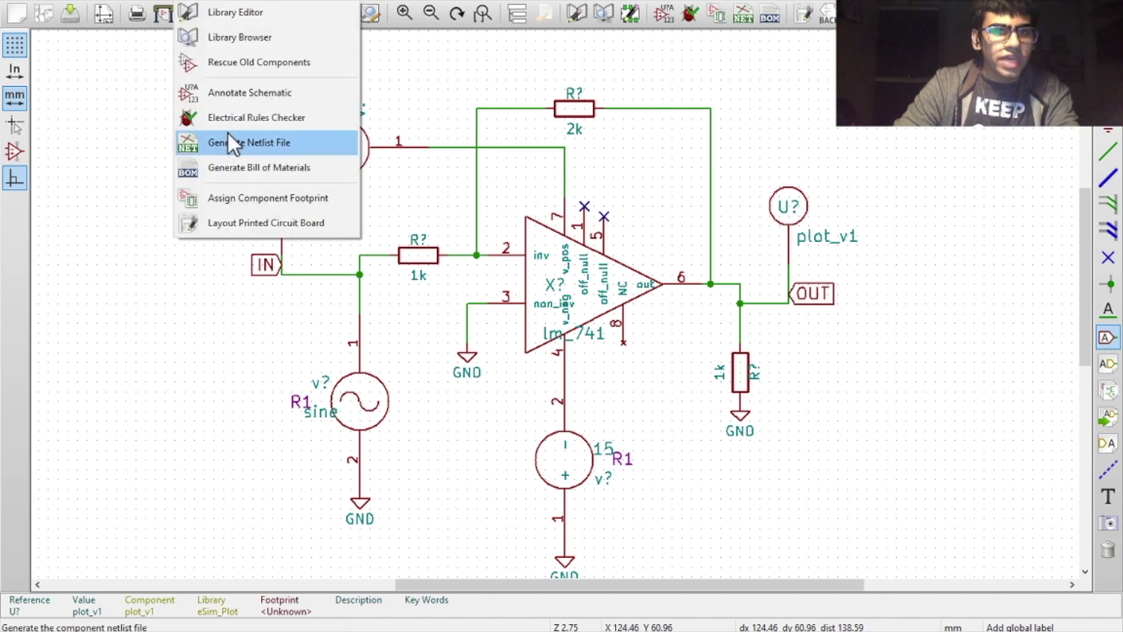
Annotate all unnumbered components, producing references R1–R3, U1–U2, v1–v3 and X1.
{"action": "left_click", "coordinate": [265, 94]}
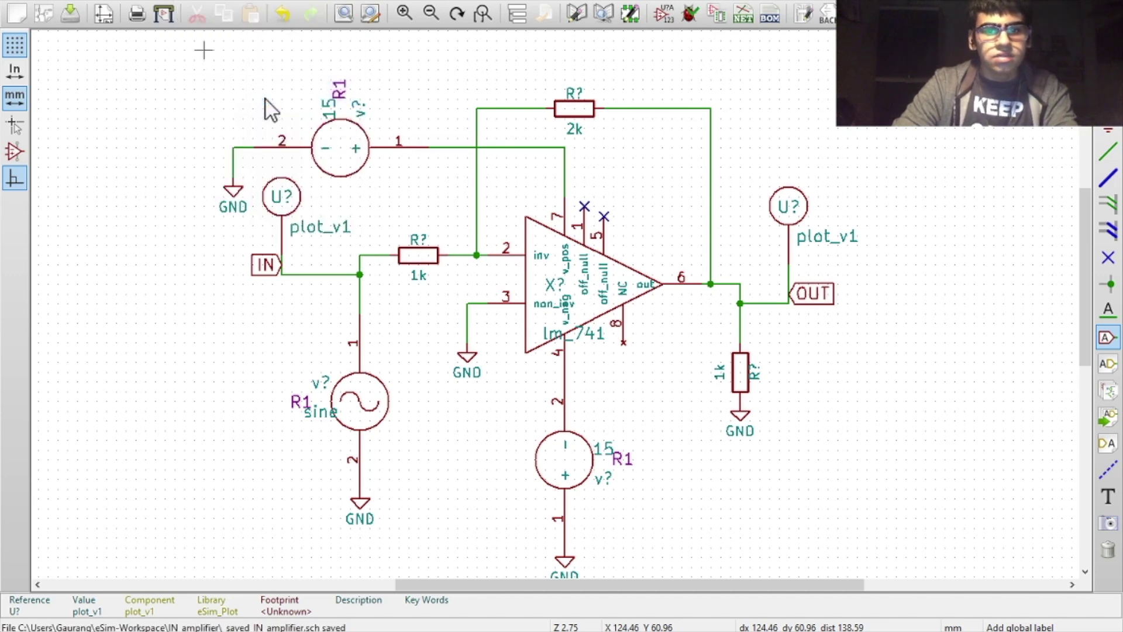
{"action": "left_click", "coordinate": [655, 471]}
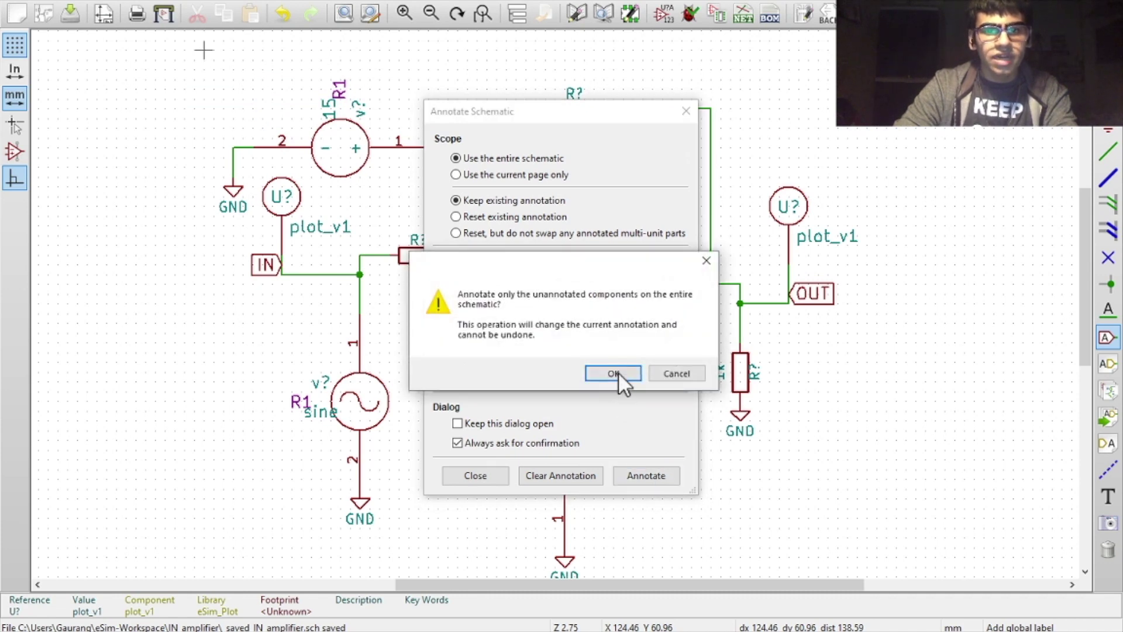
{"action": "left_click", "coordinate": [613, 374]}
{"action": "left_click", "coordinate": [189, 2]}
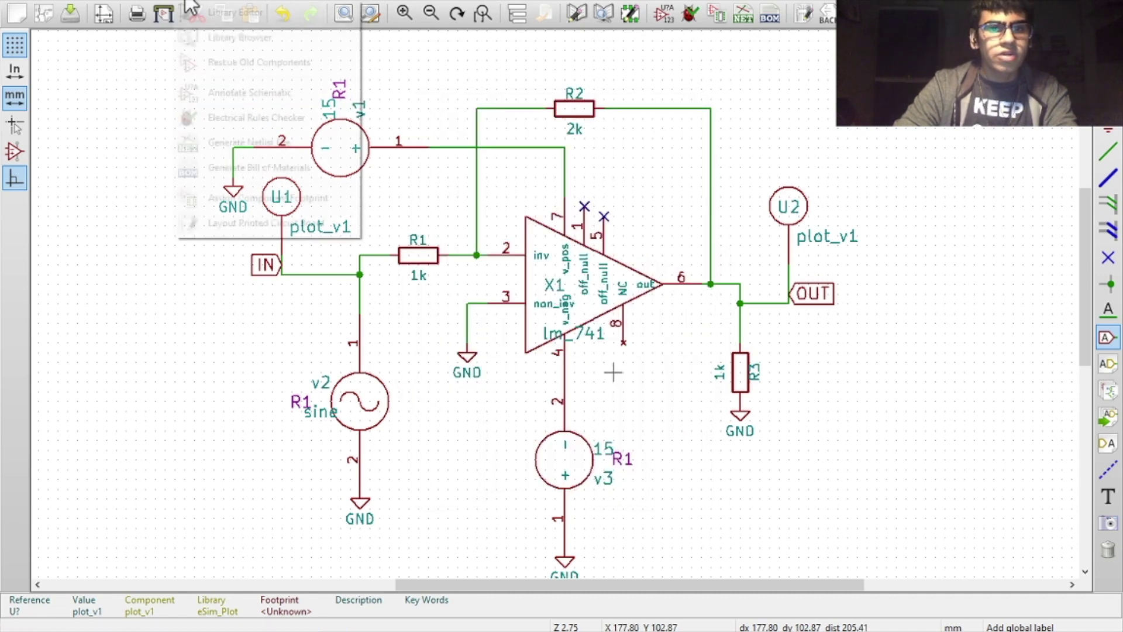
{"action": "left_click", "coordinate": [252, 121]}
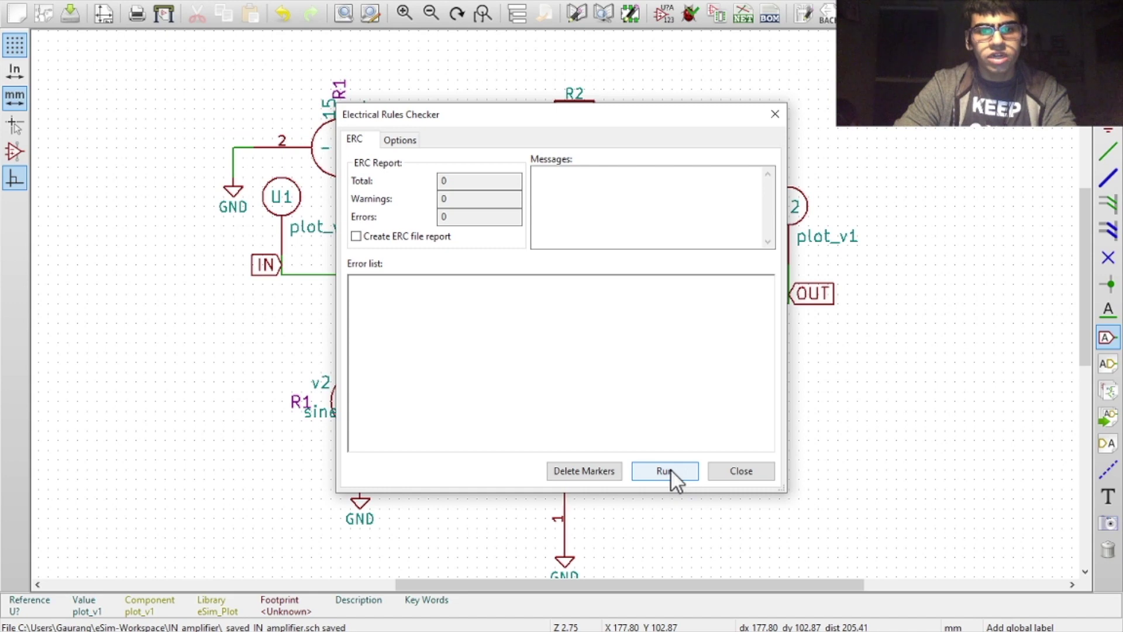
{"action": "left_click", "coordinate": [671, 468]}
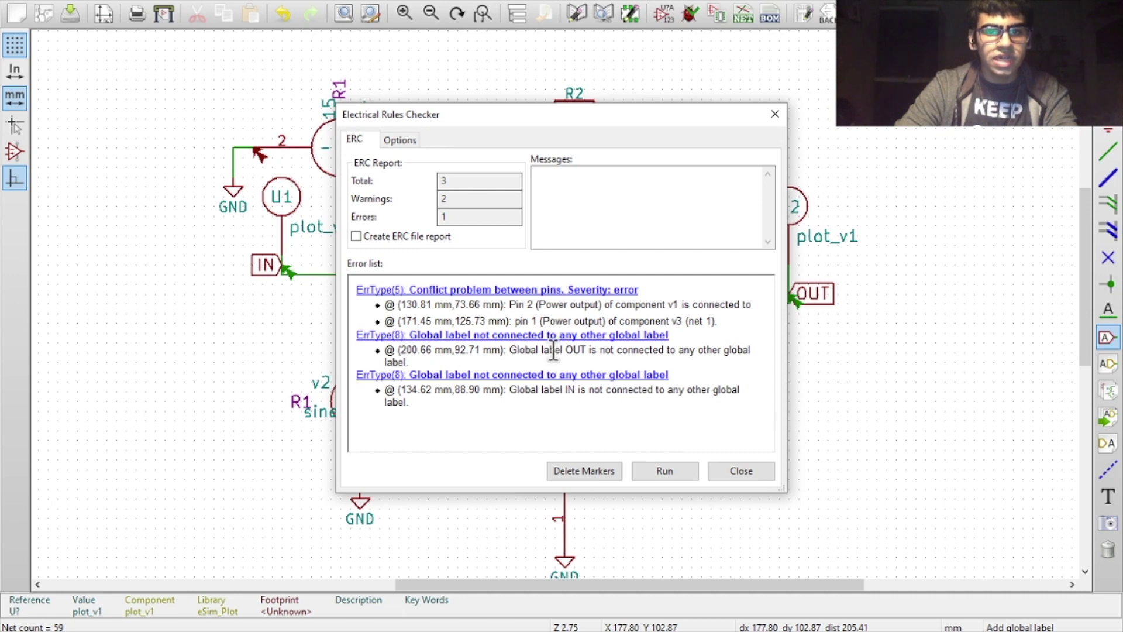
{"action": "left_click", "coordinate": [583, 470]}
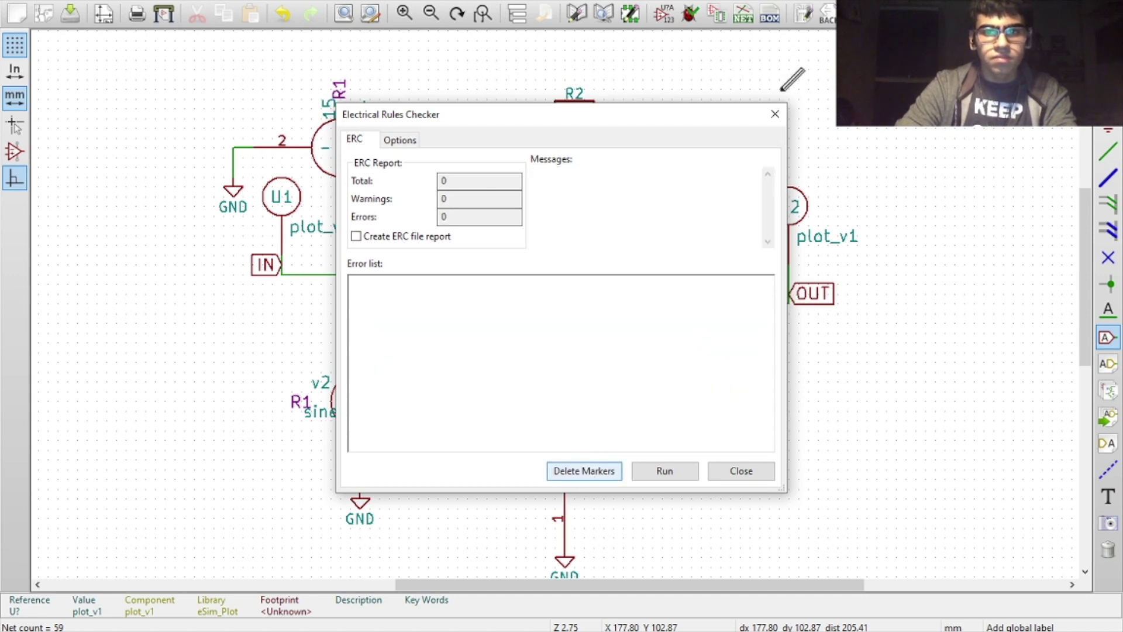
{"action": "left_click", "coordinate": [774, 114]}
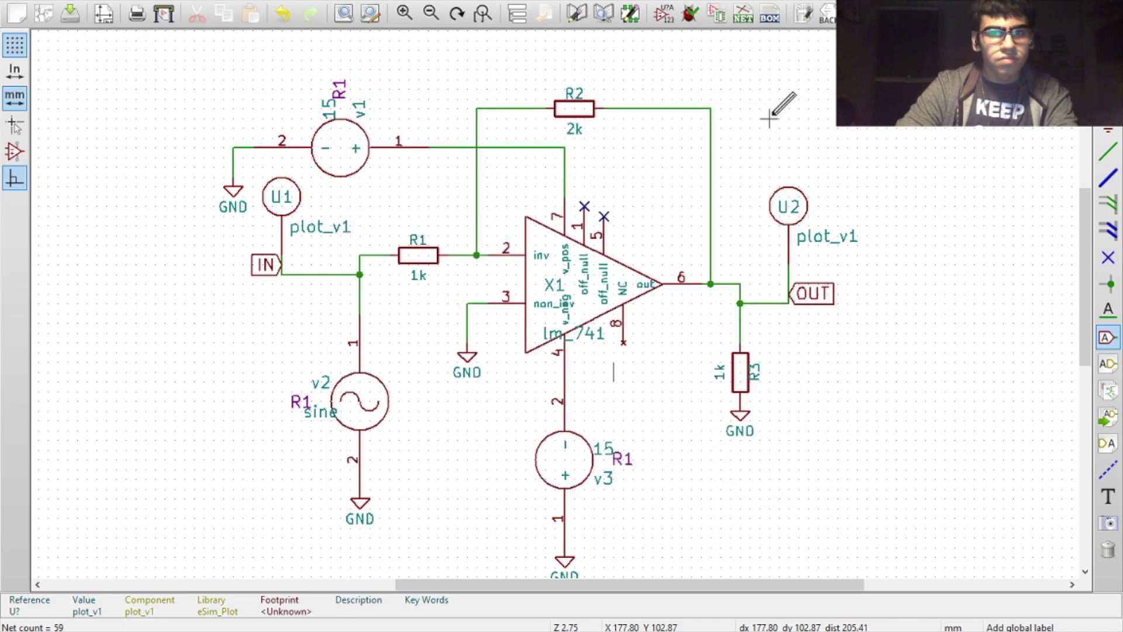
{"action": "left_click", "coordinate": [195, 3]}
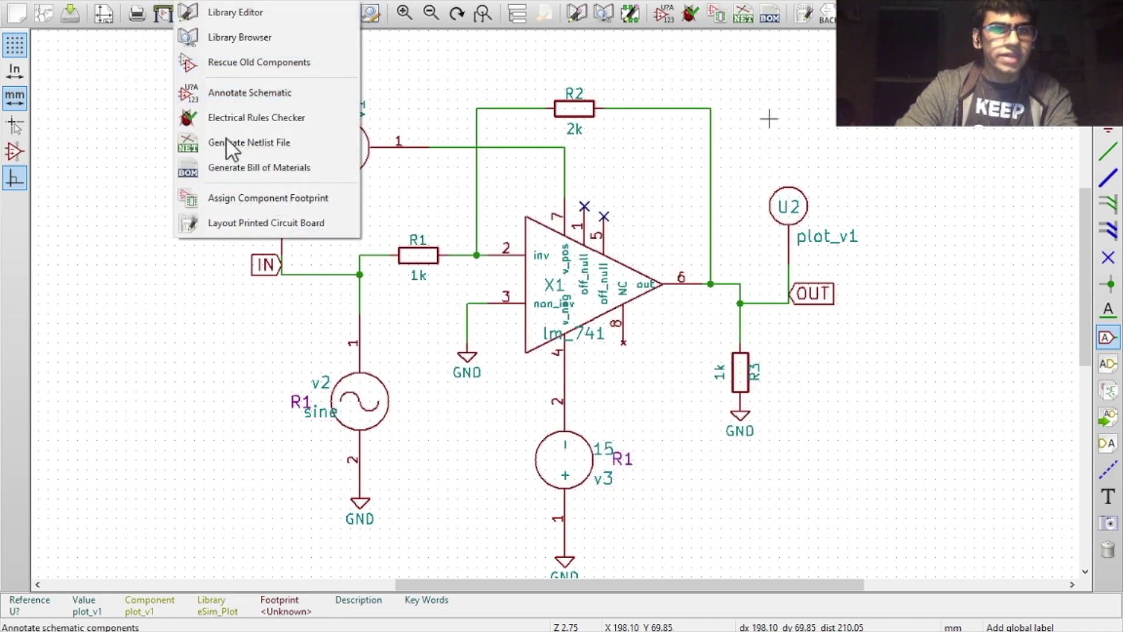
Generate a Spice netlist with Default format unchecked and save it as IN_amplifier.cir.
{"action": "left_click", "coordinate": [227, 142]}
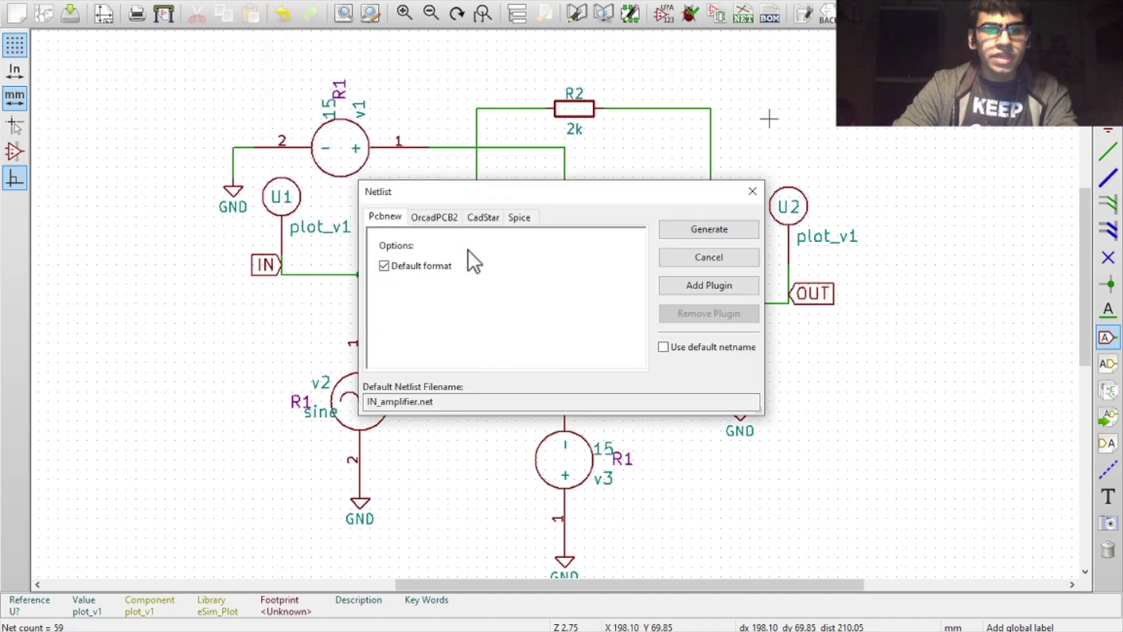
{"action": "left_click", "coordinate": [528, 219]}
{"action": "left_click", "coordinate": [423, 268]}
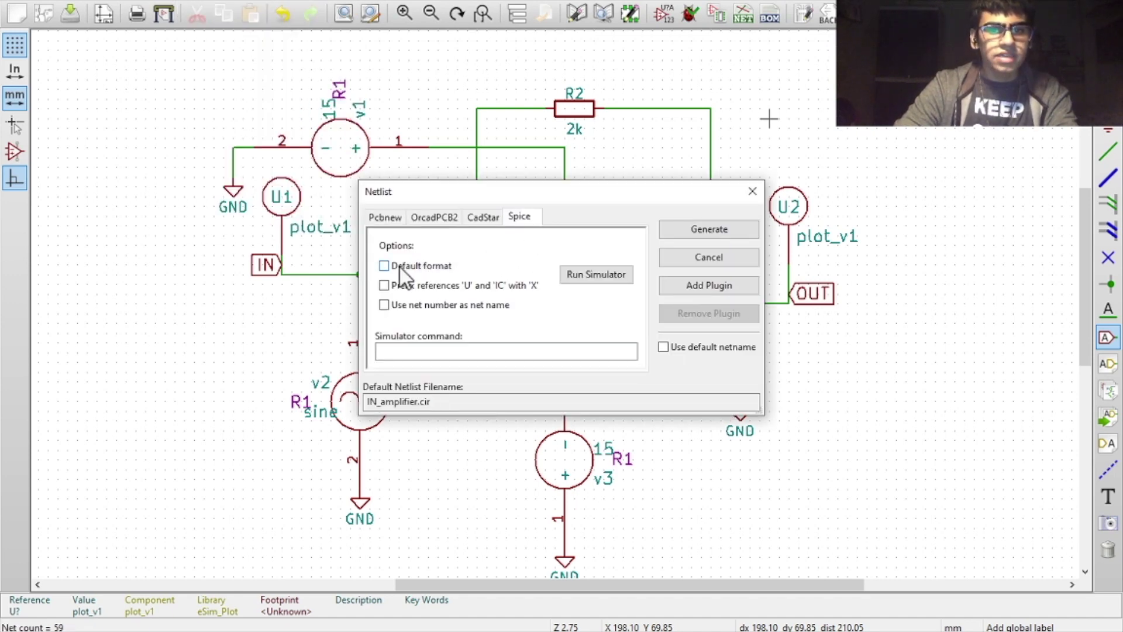
{"action": "left_click", "coordinate": [403, 269]}
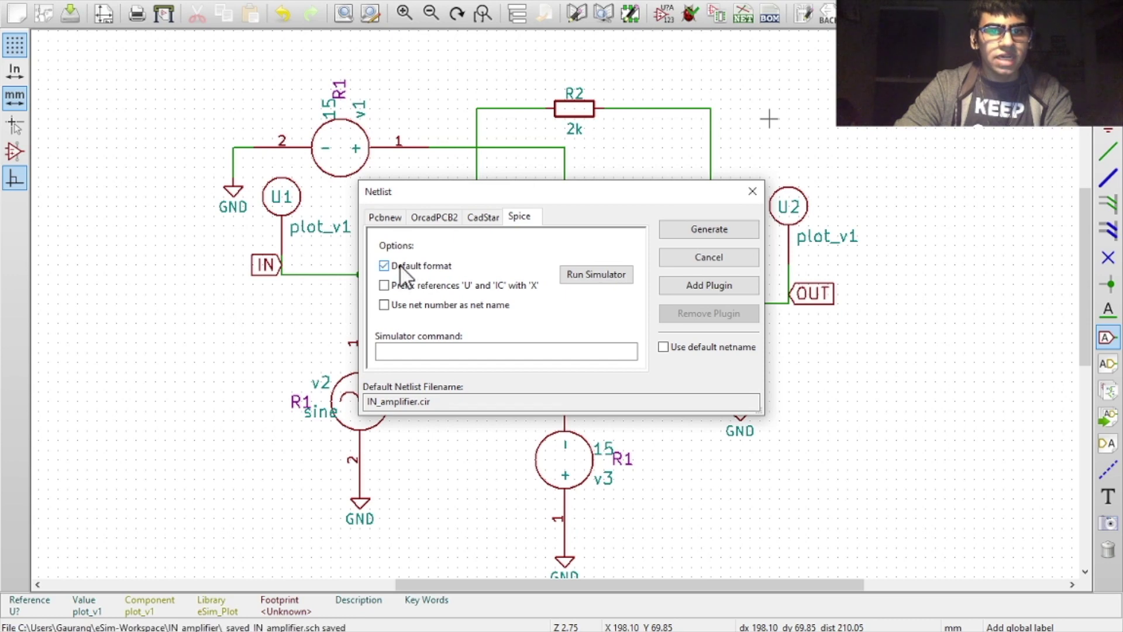
{"action": "left_click", "coordinate": [723, 229]}
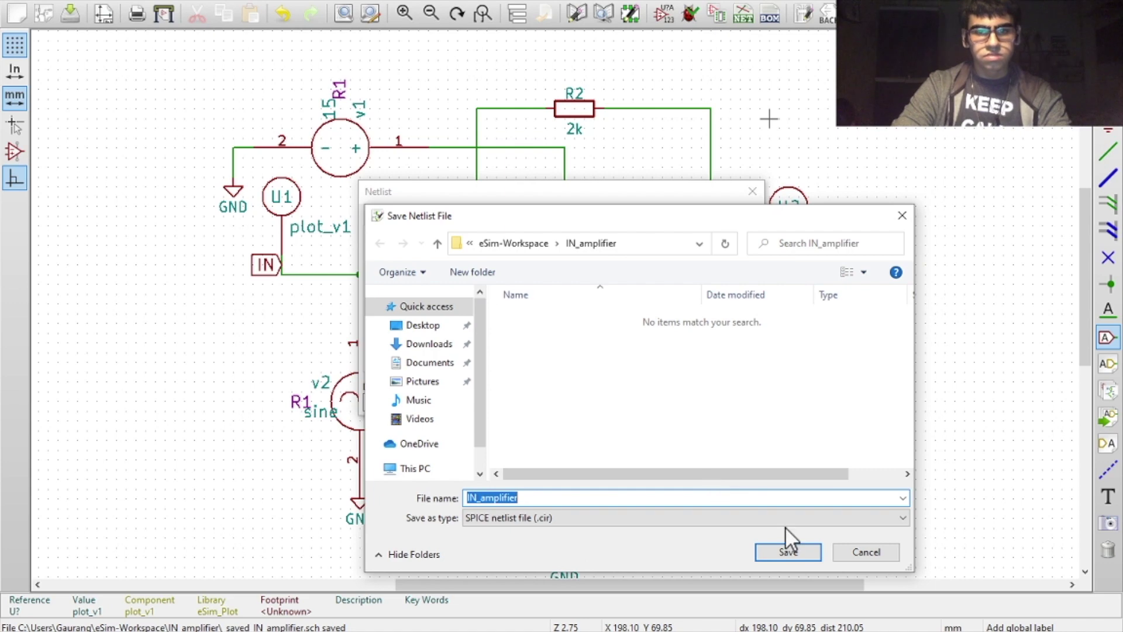
{"action": "left_click", "coordinate": [801, 552]}
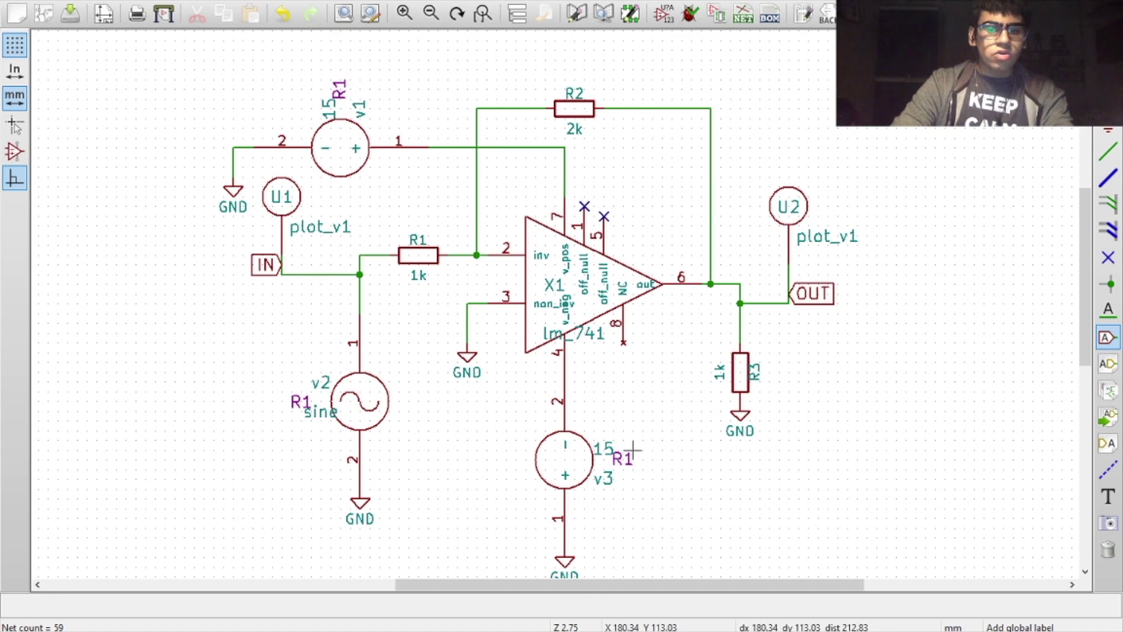
Return to the eSim main window and refresh the IN_amplifier project.
{"action": "mouse_move", "coordinate": [554, 630]}
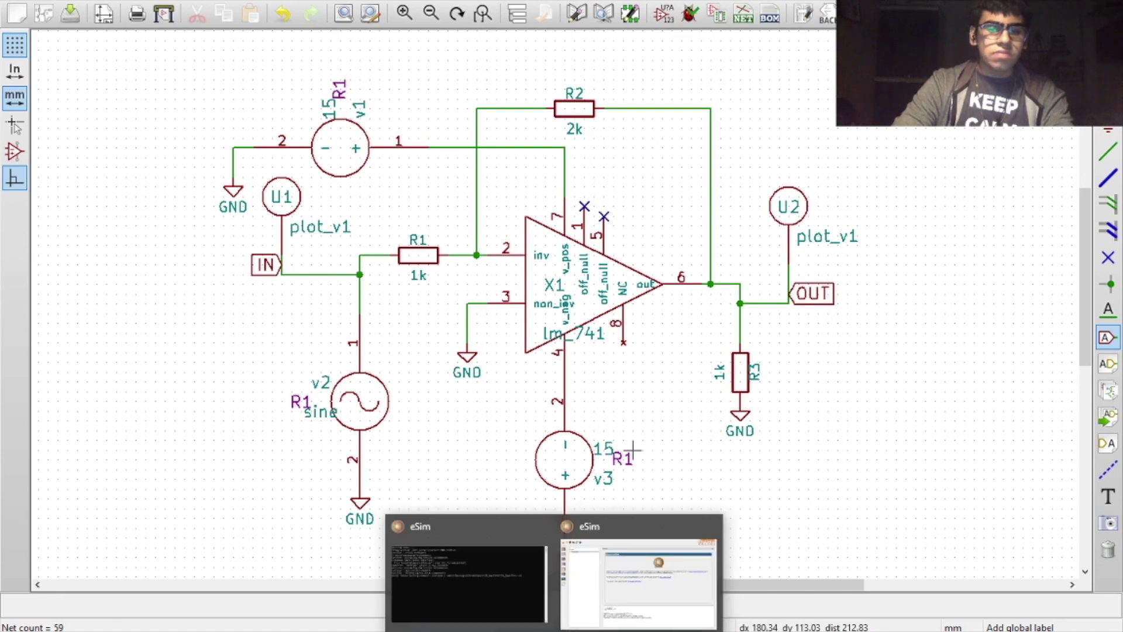
{"action": "left_click", "coordinate": [616, 563]}
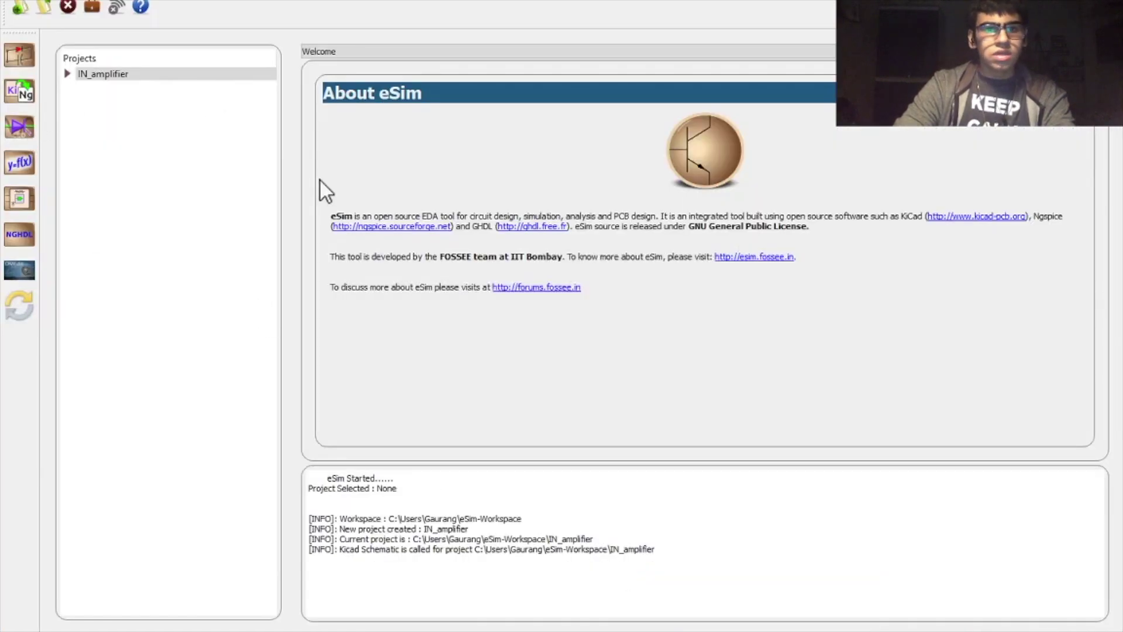
{"action": "right_click", "coordinate": [90, 76]}
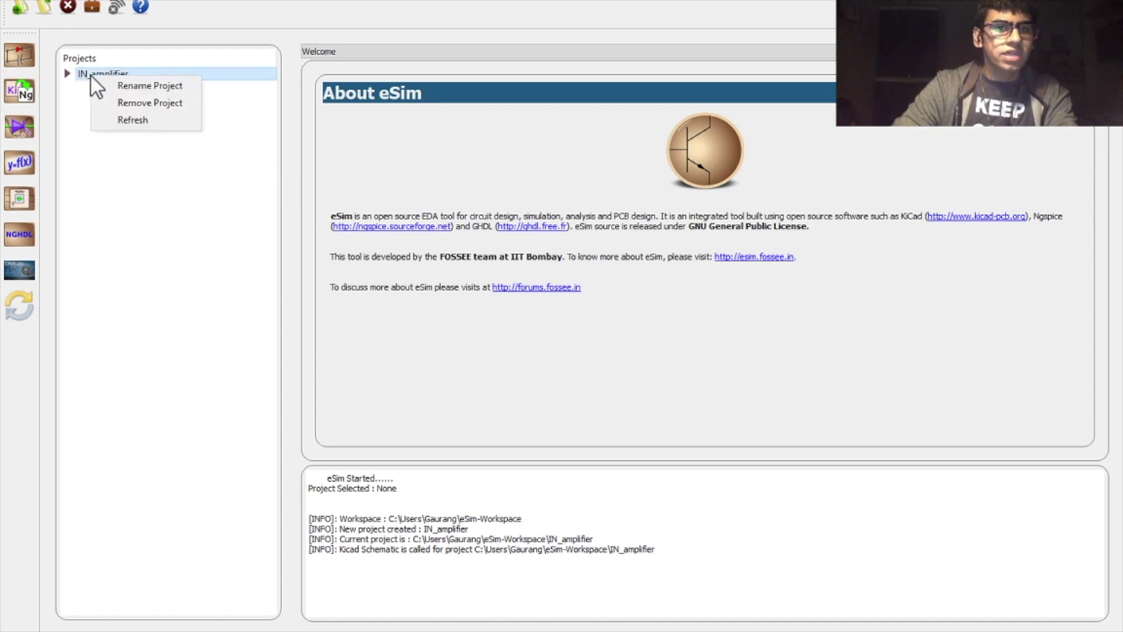
{"action": "left_click", "coordinate": [143, 116]}
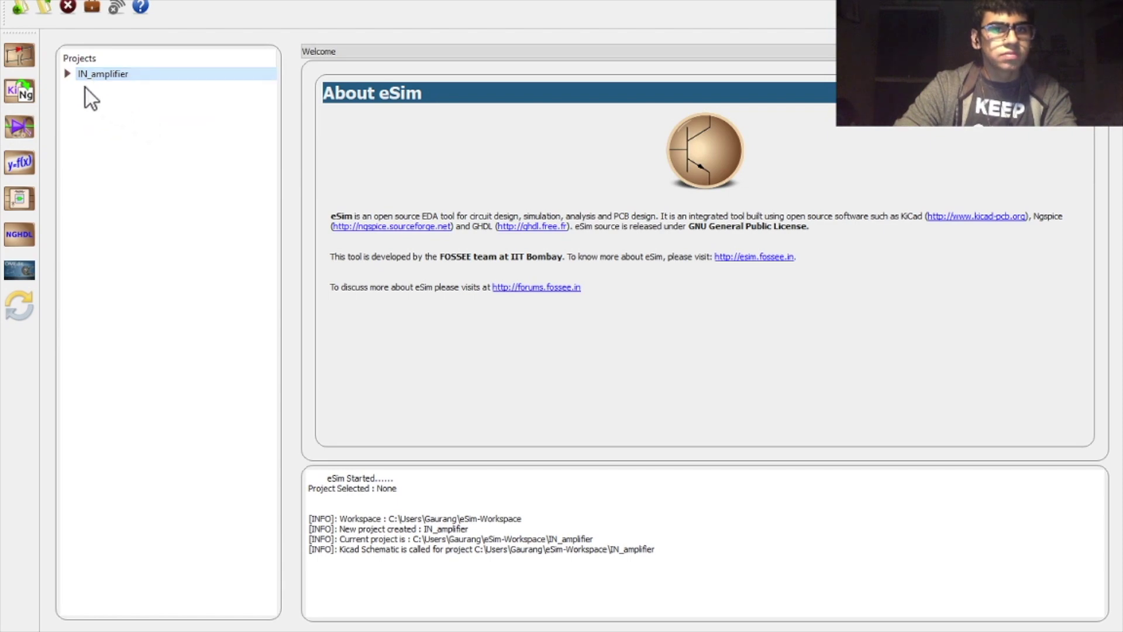
{"action": "left_click", "coordinate": [26, 93]}
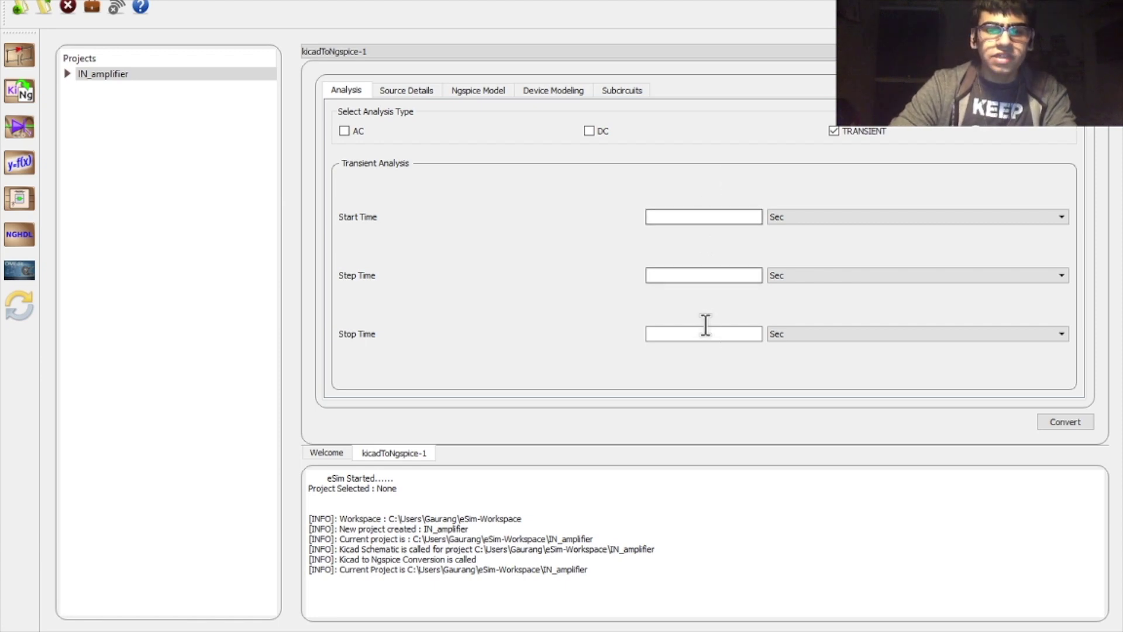
Enter transient start time 0 Sec, step time 10 ms and stop time 1.
{"action": "left_click", "coordinate": [725, 216]}
{"action": "type", "text": "0"}
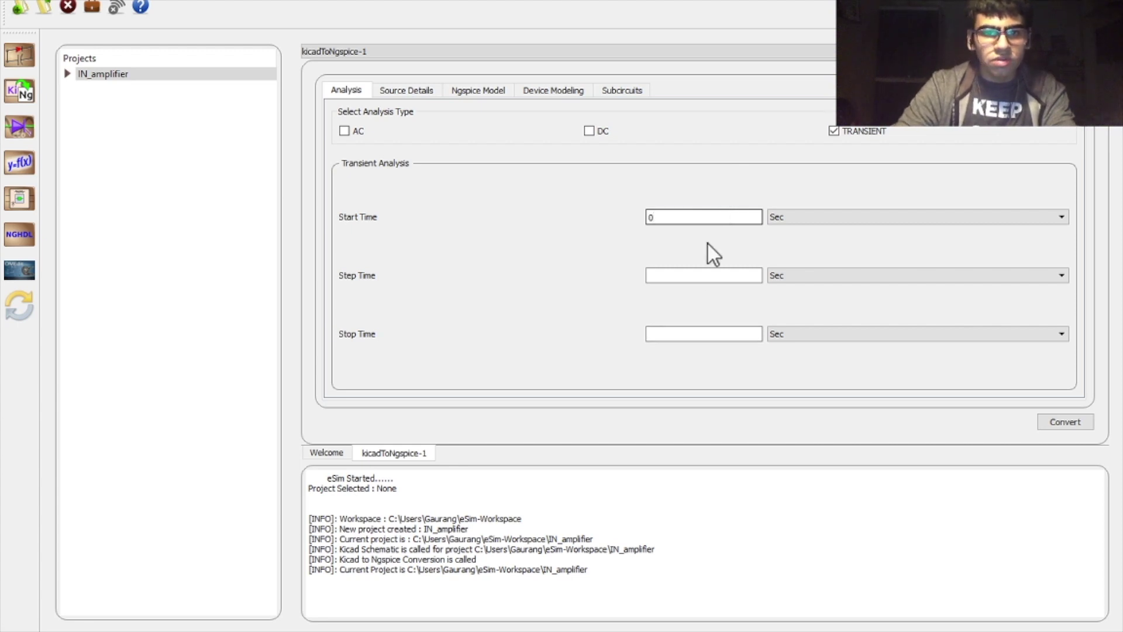
{"action": "left_click", "coordinate": [694, 275]}
{"action": "type", "text": "10"}
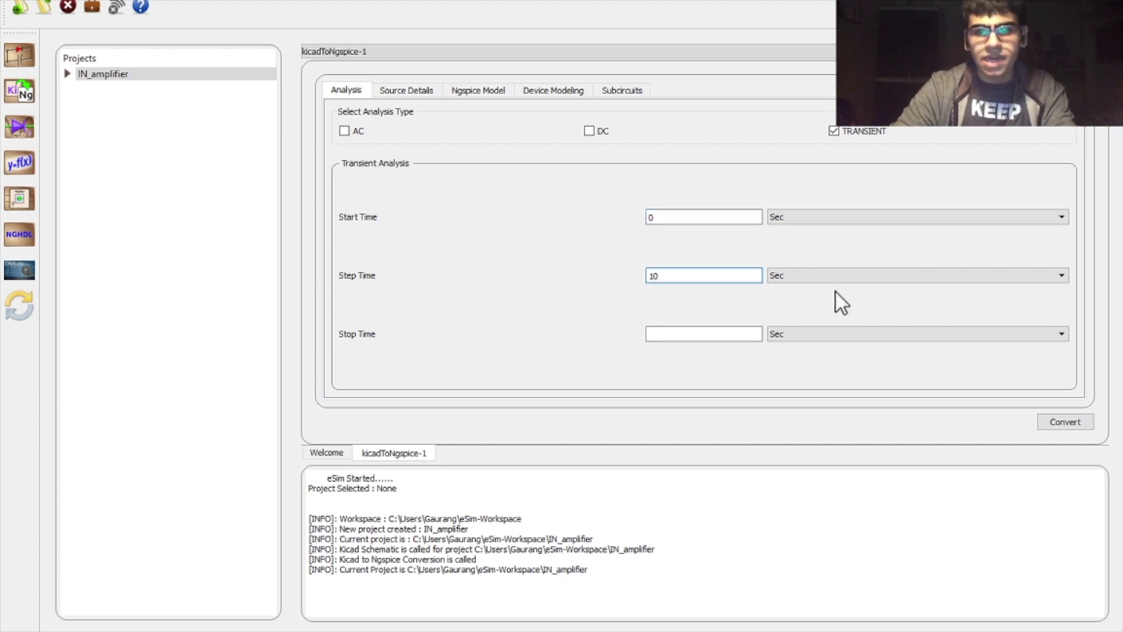
{"action": "left_click", "coordinate": [848, 272]}
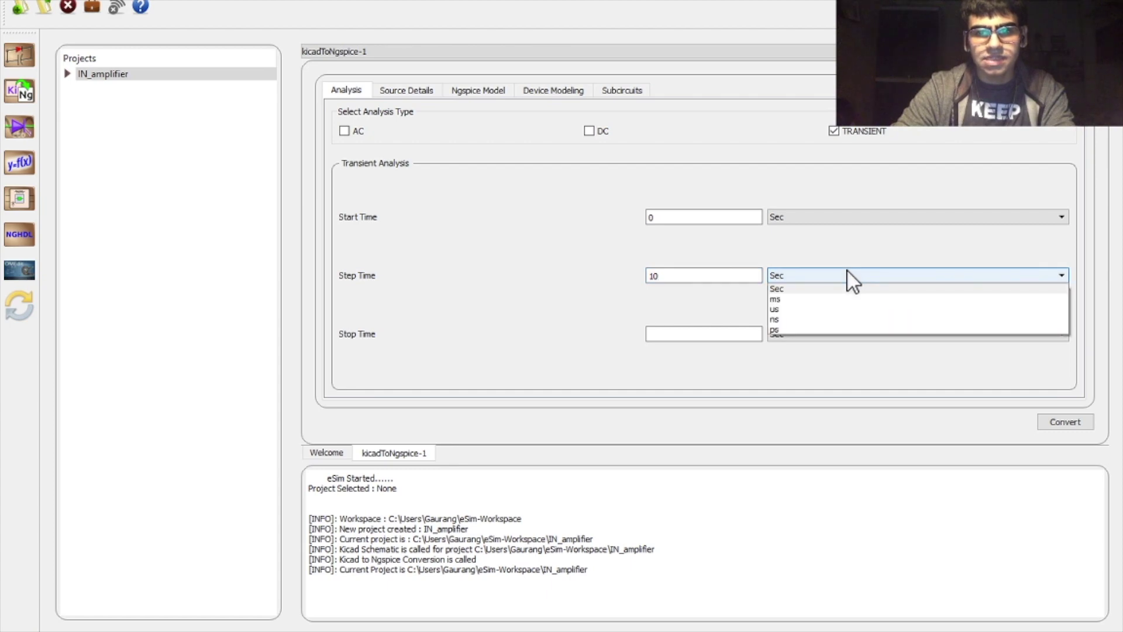
{"action": "left_click", "coordinate": [836, 299]}
{"action": "left_click", "coordinate": [723, 332]}
{"action": "type", "text": "1"}
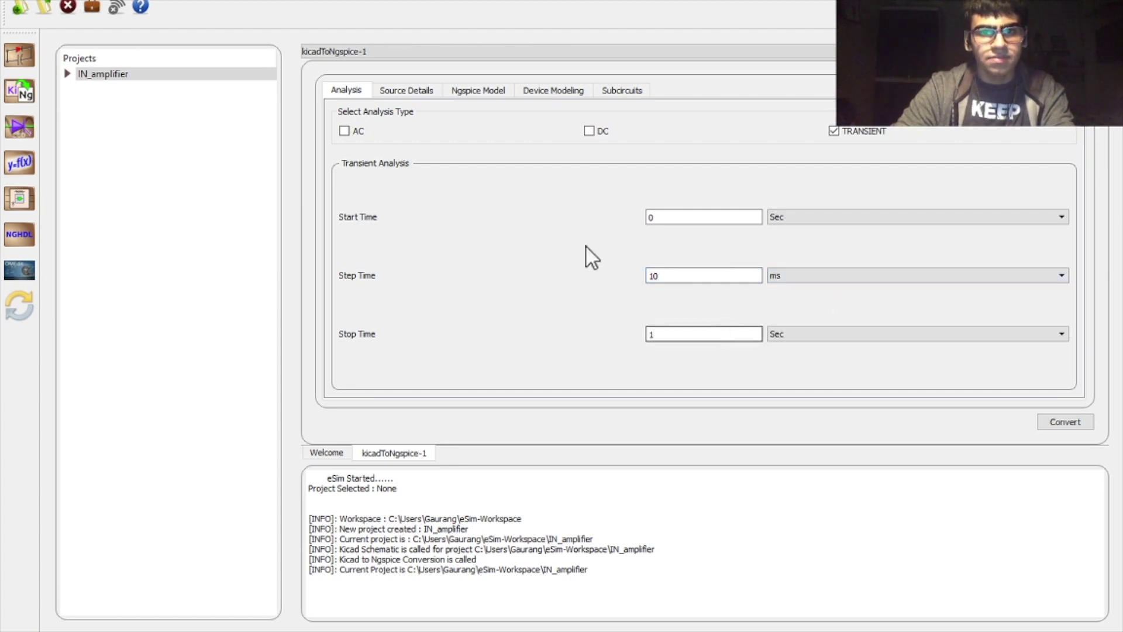
Fill in v2's sine values: offset 0, amplitude 1.5, frequency 10, delay 0.
{"action": "left_click", "coordinate": [420, 84]}
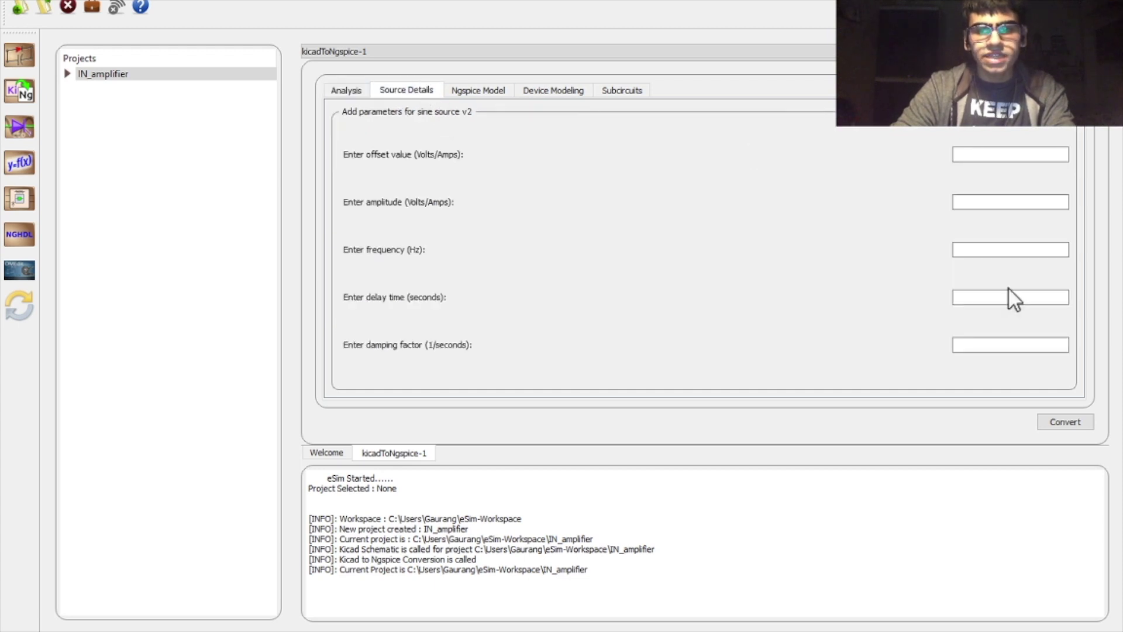
{"action": "left_click", "coordinate": [1004, 154]}
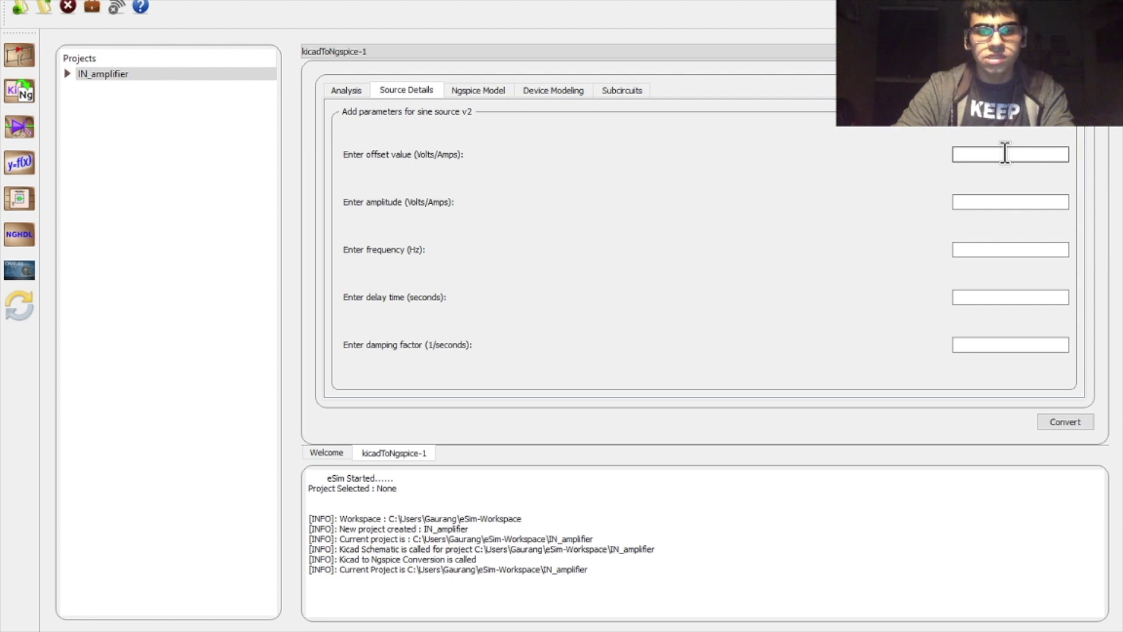
{"action": "type", "text": "0"}
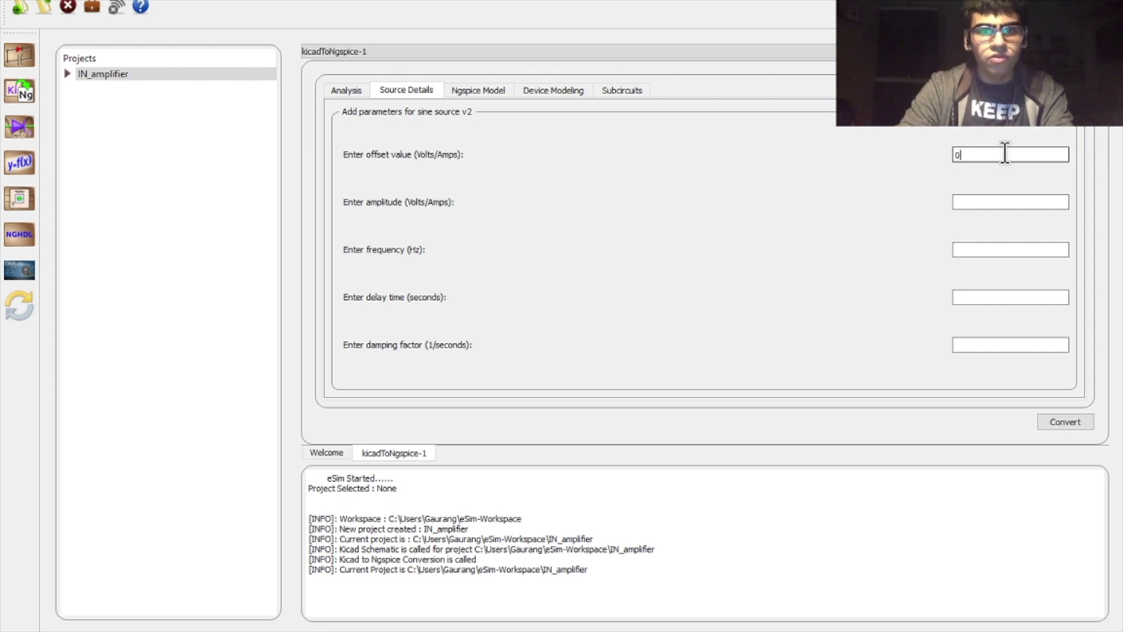
{"action": "key", "text": "Tab"}
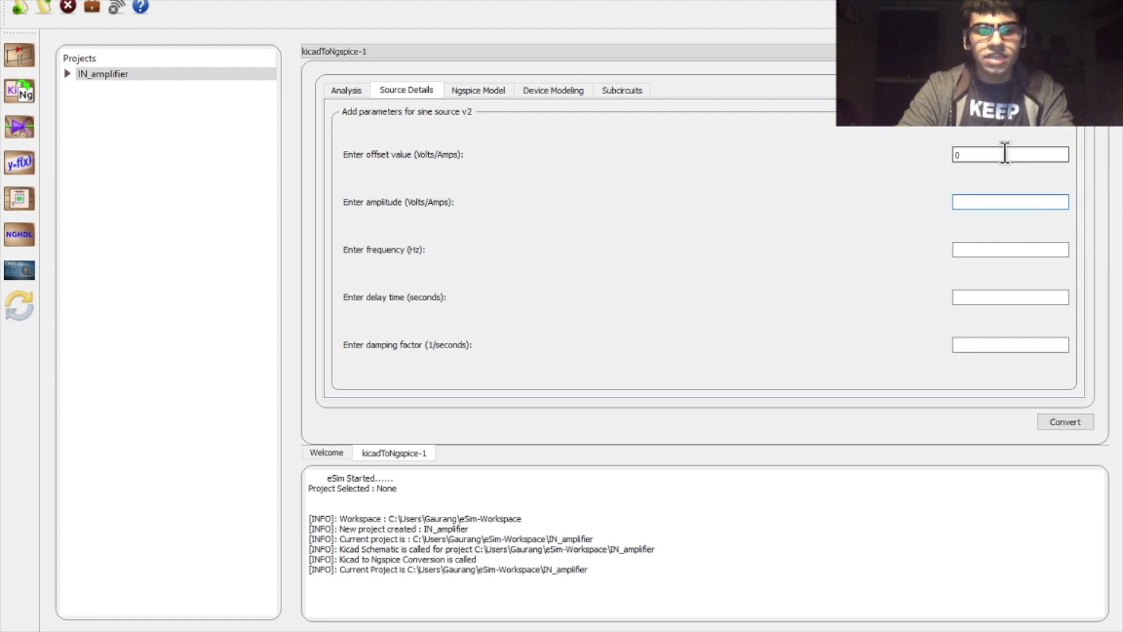
{"action": "type", "text": "1.5"}
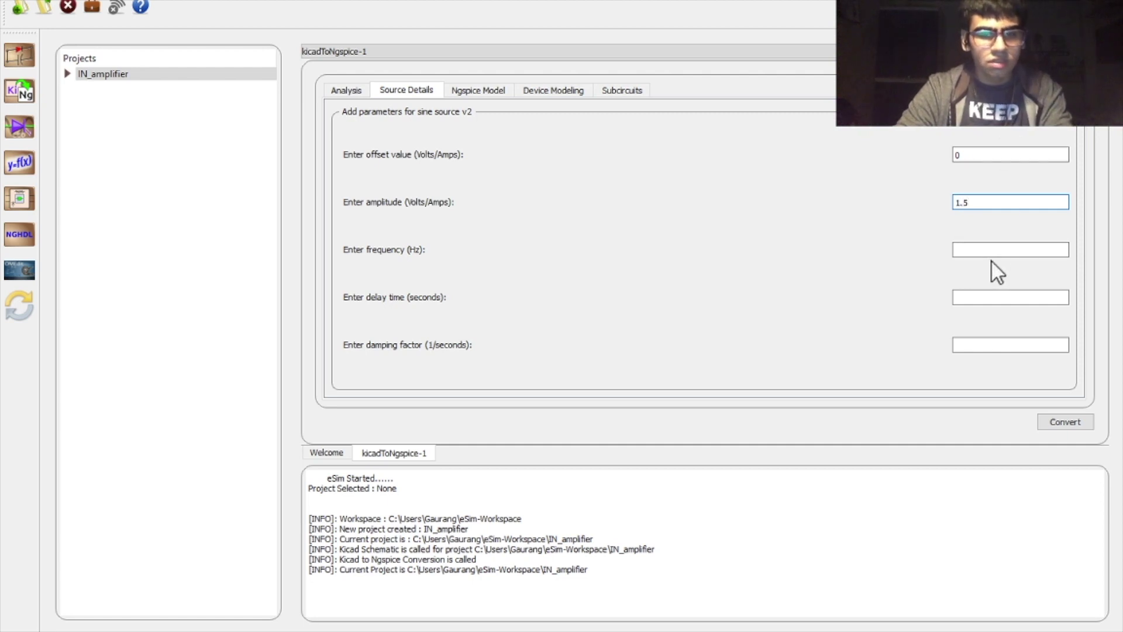
{"action": "key", "text": "Tab"}
{"action": "type", "text": "10"}
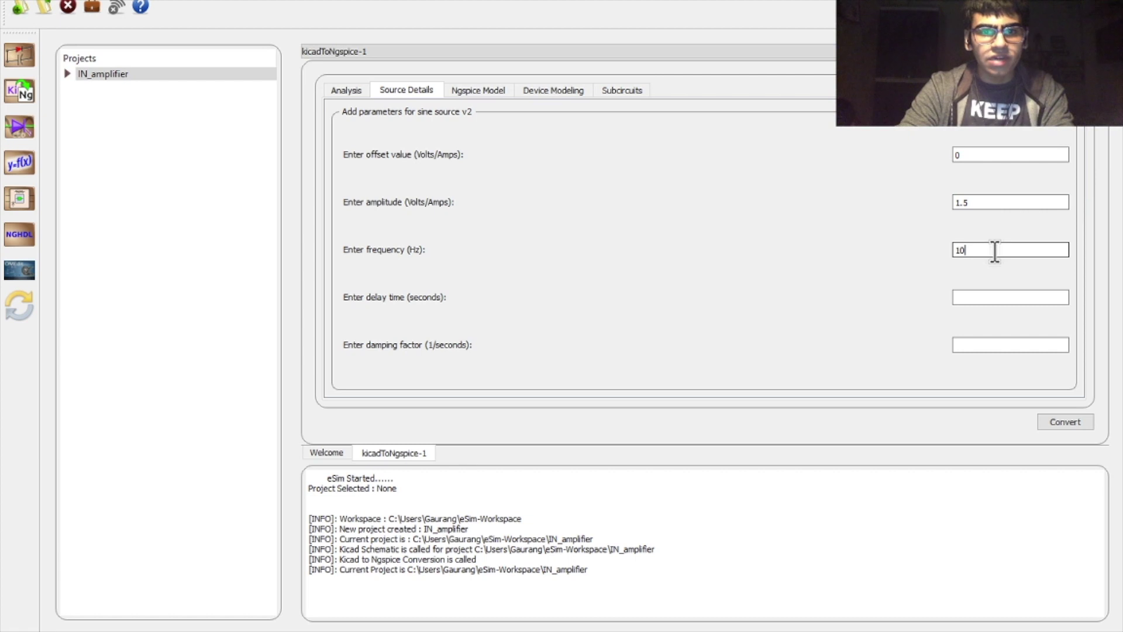
{"action": "key", "text": "Tab"}
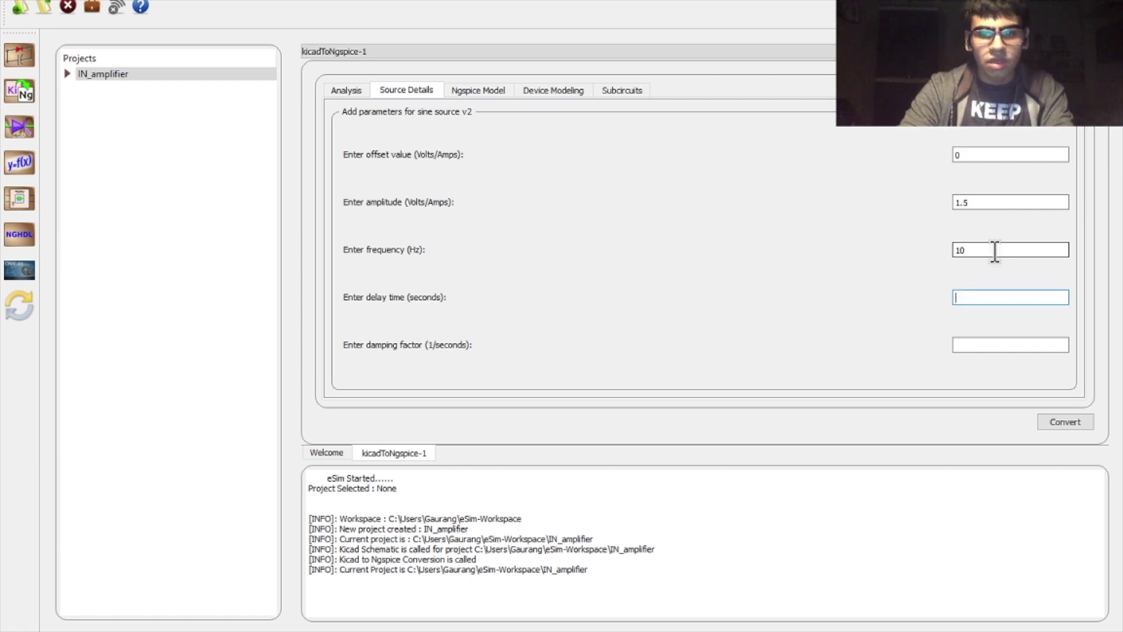
{"action": "type", "text": "0"}
{"action": "key", "text": "Tab"}
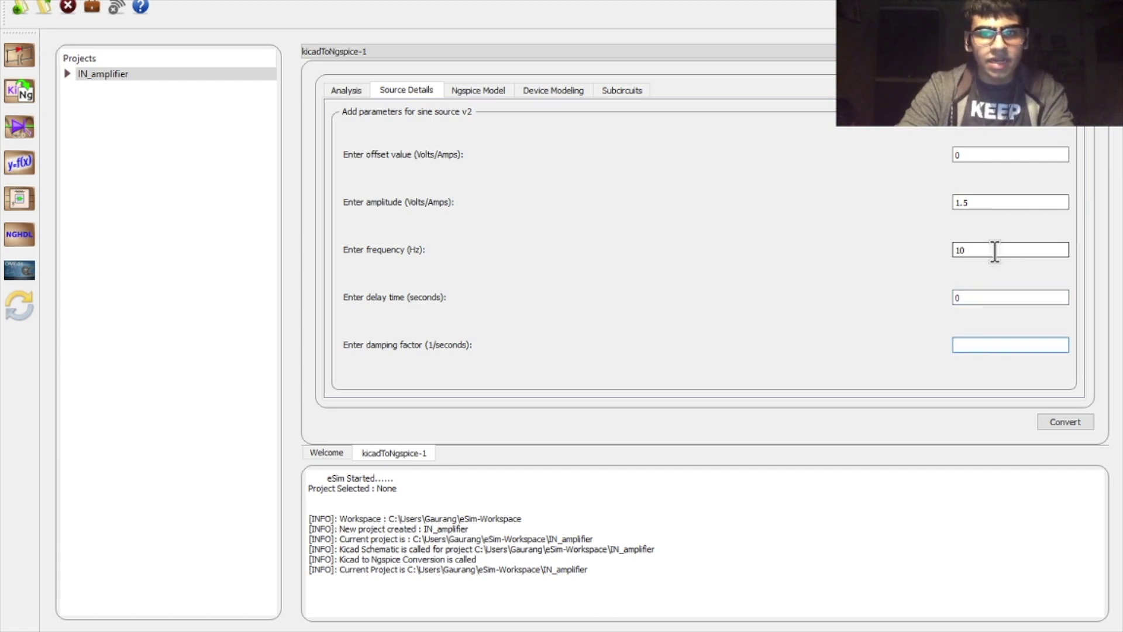
Point lm_741 to its SubcircuitLibrary folder and run the KiCad-to-Ngspice conversion.
{"action": "left_click", "coordinate": [628, 90]}
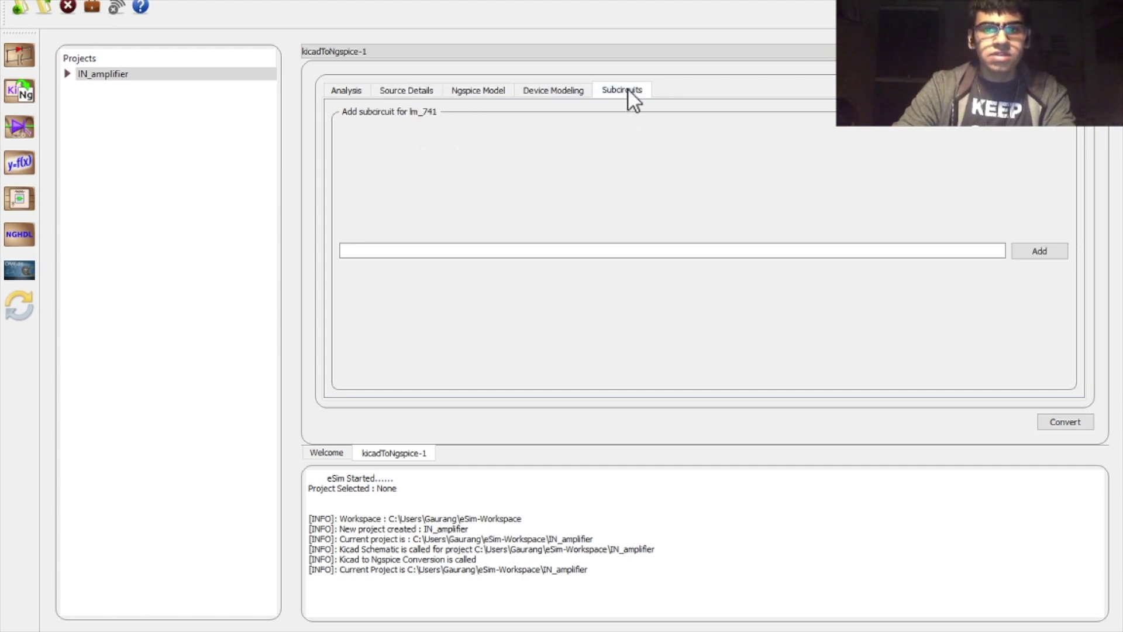
{"action": "left_click", "coordinate": [1050, 252]}
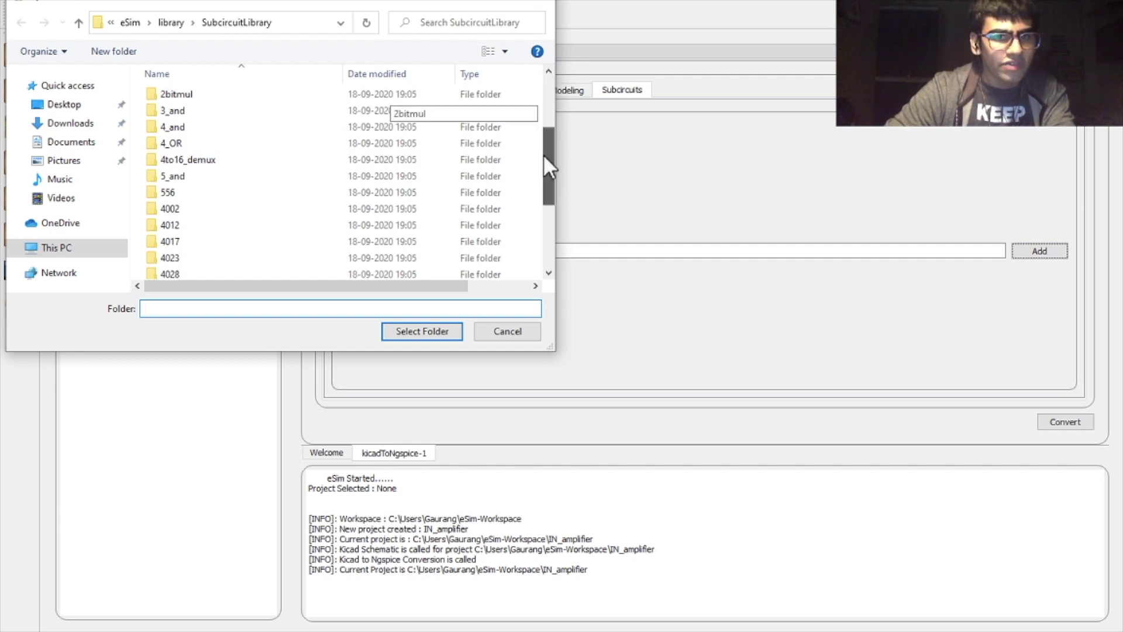
{"action": "scroll", "coordinate": [542, 178], "scroll_direction": "down", "scroll_amount": 5}
{"action": "left_click", "coordinate": [211, 216]}
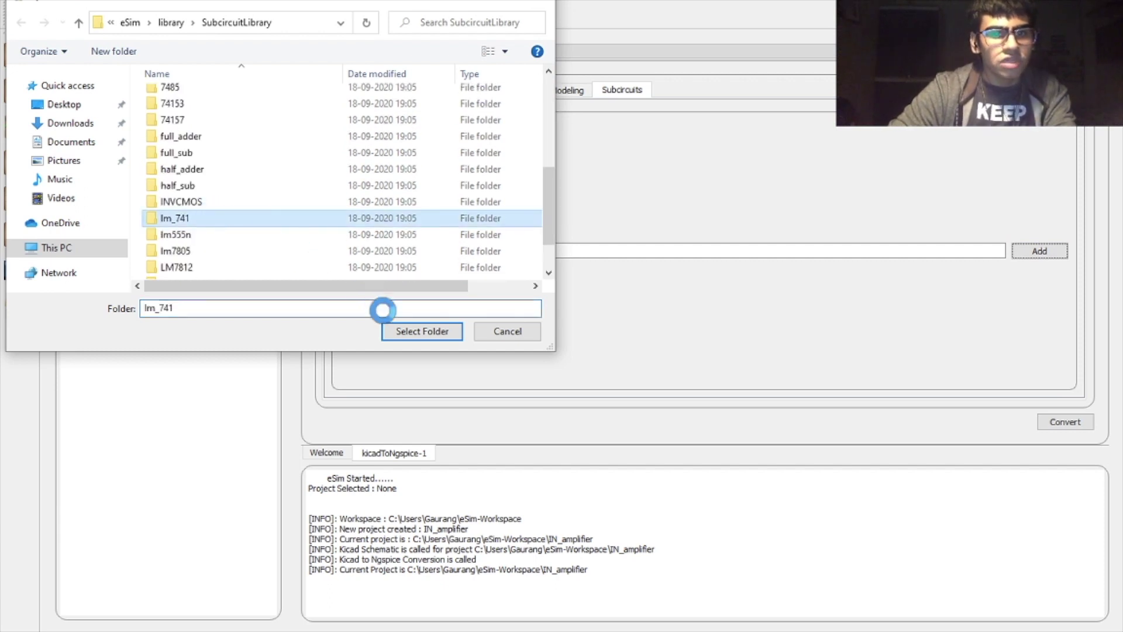
{"action": "left_click", "coordinate": [400, 330]}
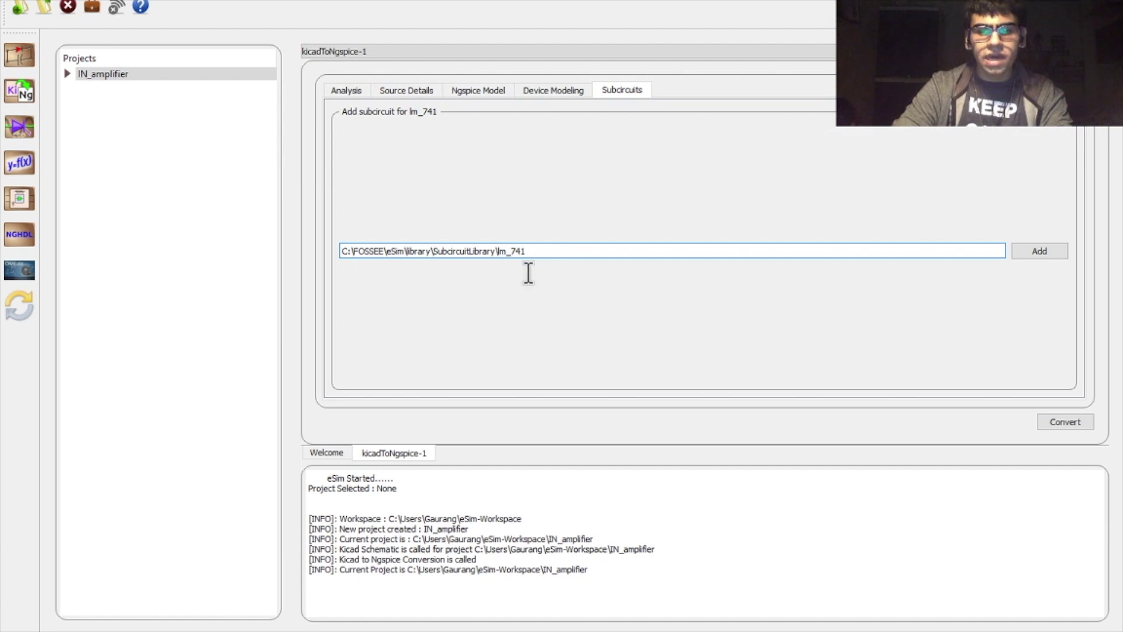
{"action": "left_click", "coordinate": [1062, 422]}
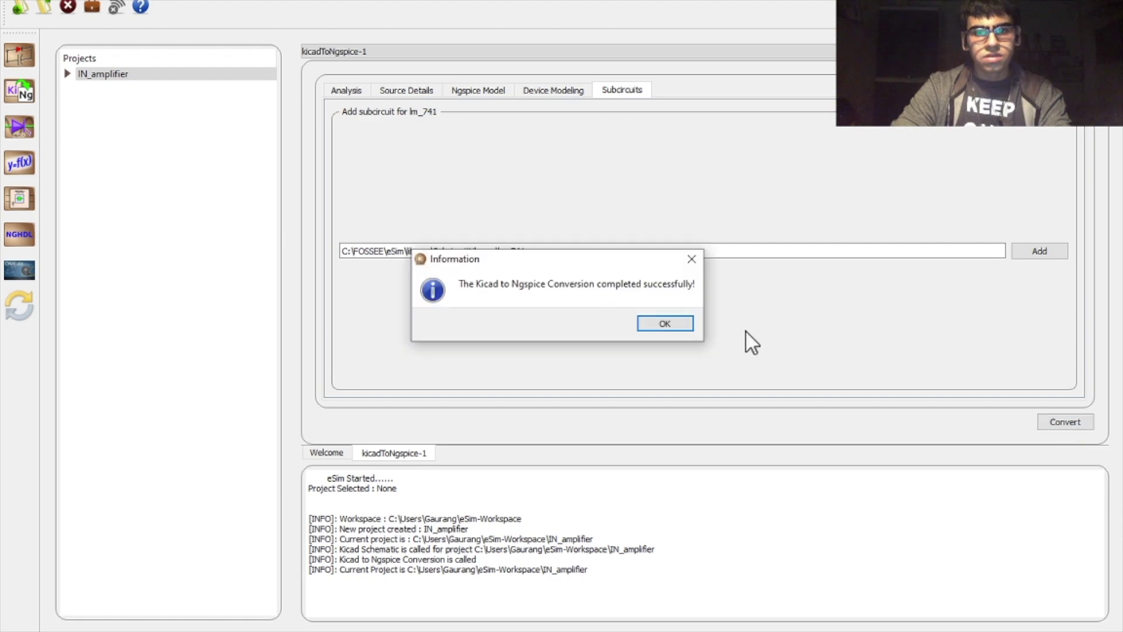
Select the in and out signals from the simulation results and plot them.
{"action": "left_click", "coordinate": [665, 322]}
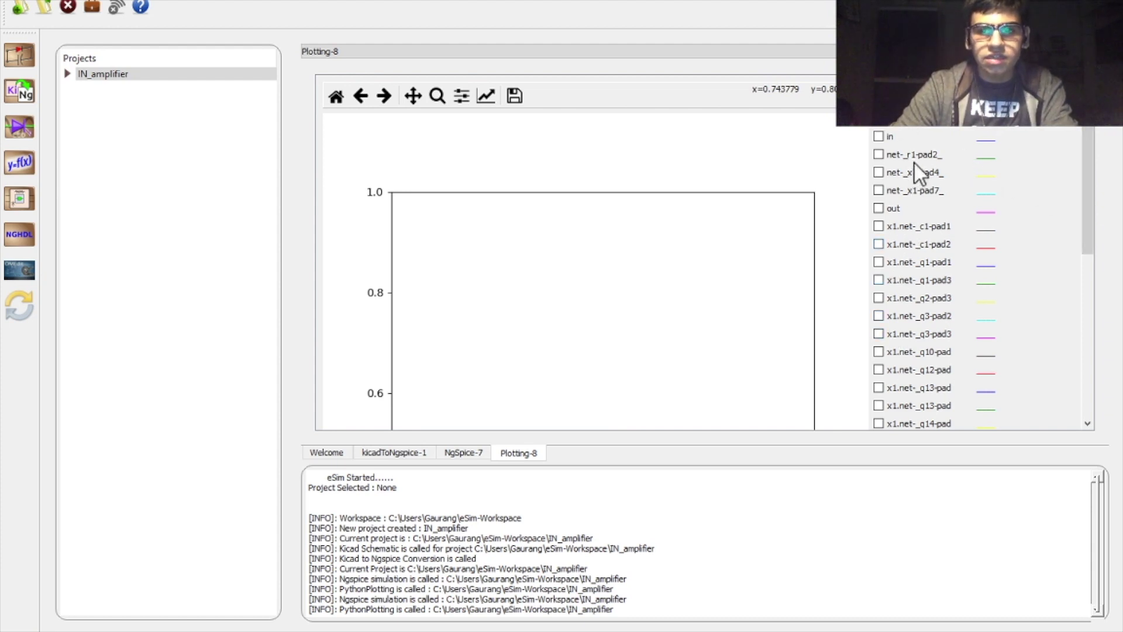
{"action": "left_click", "coordinate": [880, 136]}
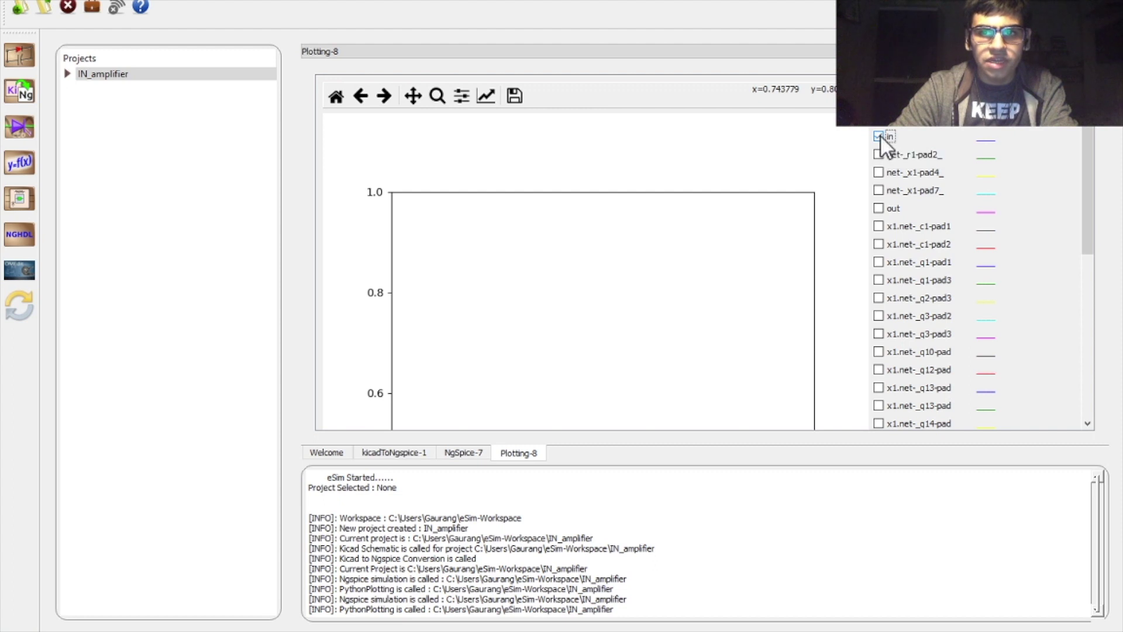
{"action": "left_click", "coordinate": [879, 207]}
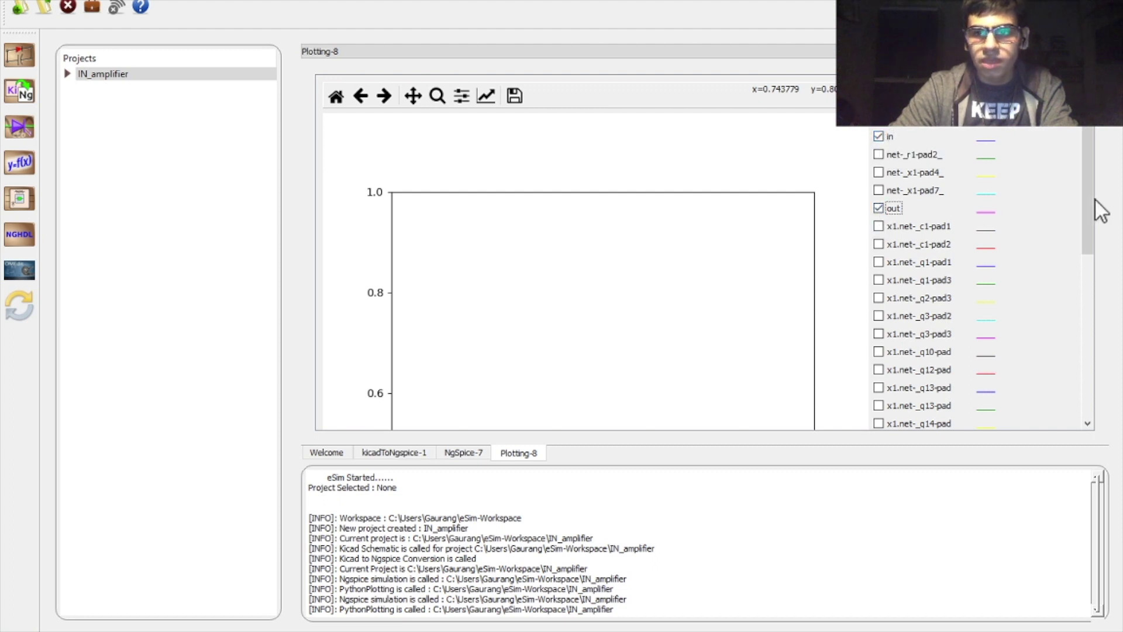
{"action": "left_click_drag", "start_coordinate": [1085, 198], "coordinate": [1070, 329]}
{"action": "left_click", "coordinate": [1030, 323]}
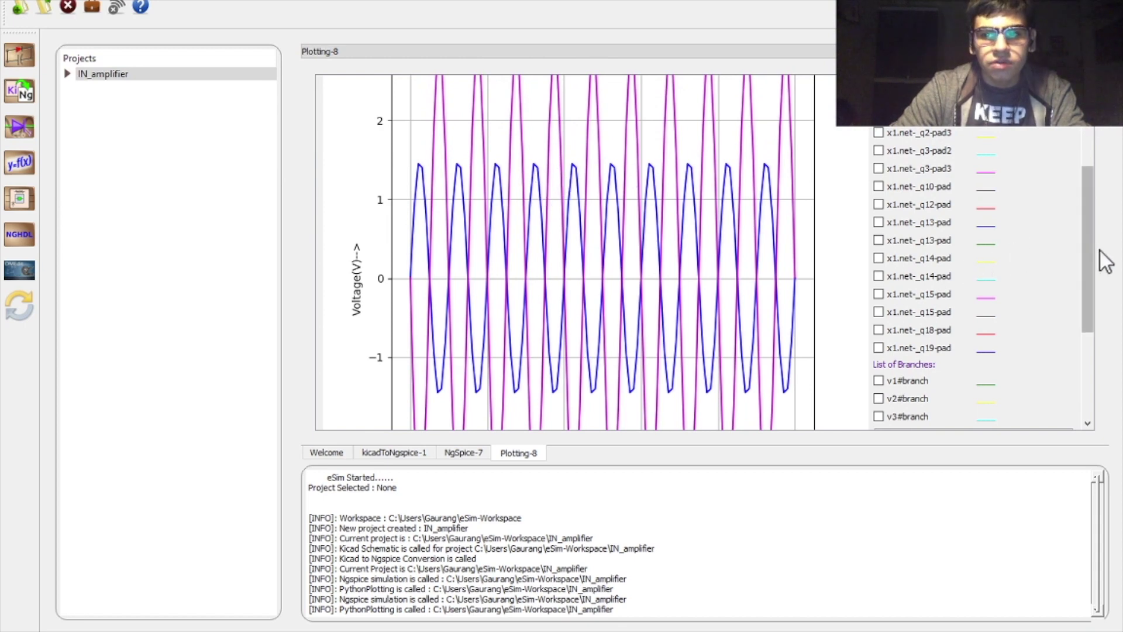
{"action": "left_click_drag", "start_coordinate": [1089, 248], "coordinate": [1087, 196]}
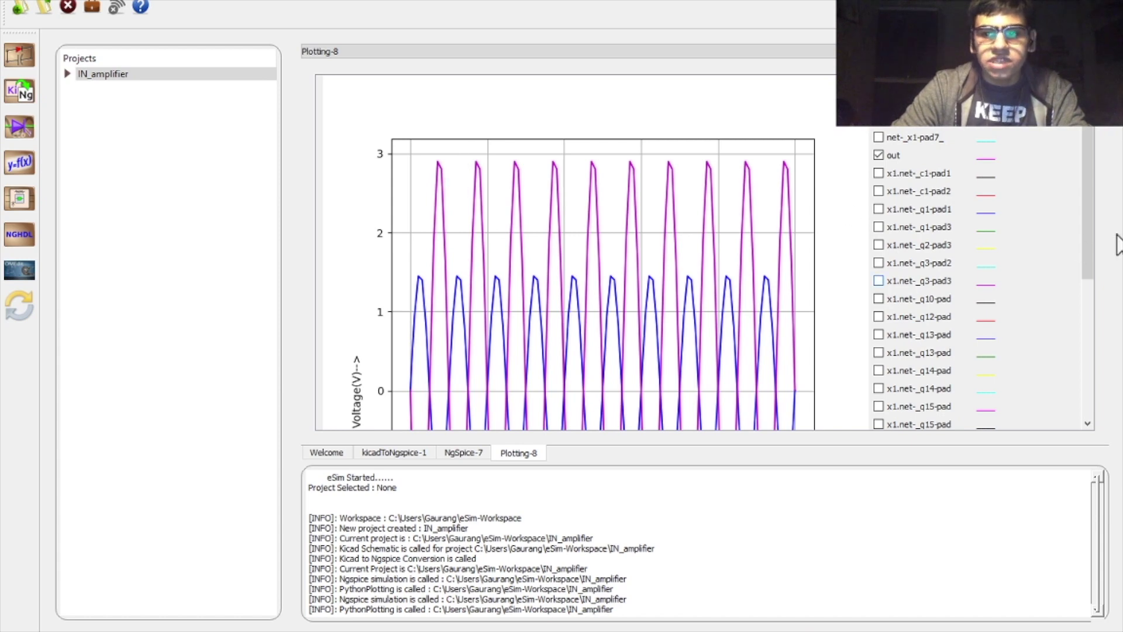
{"action": "left_click_drag", "start_coordinate": [1086, 234], "coordinate": [1085, 283]}
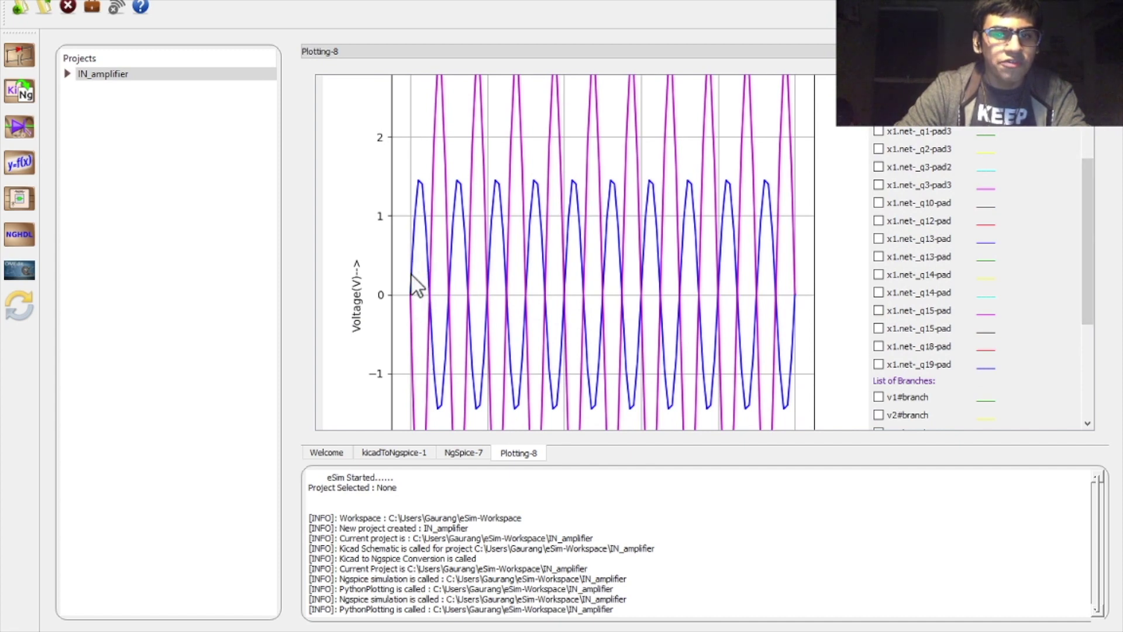
{"action": "scroll", "coordinate": [460, 294], "scroll_direction": "up", "scroll_amount": 5}
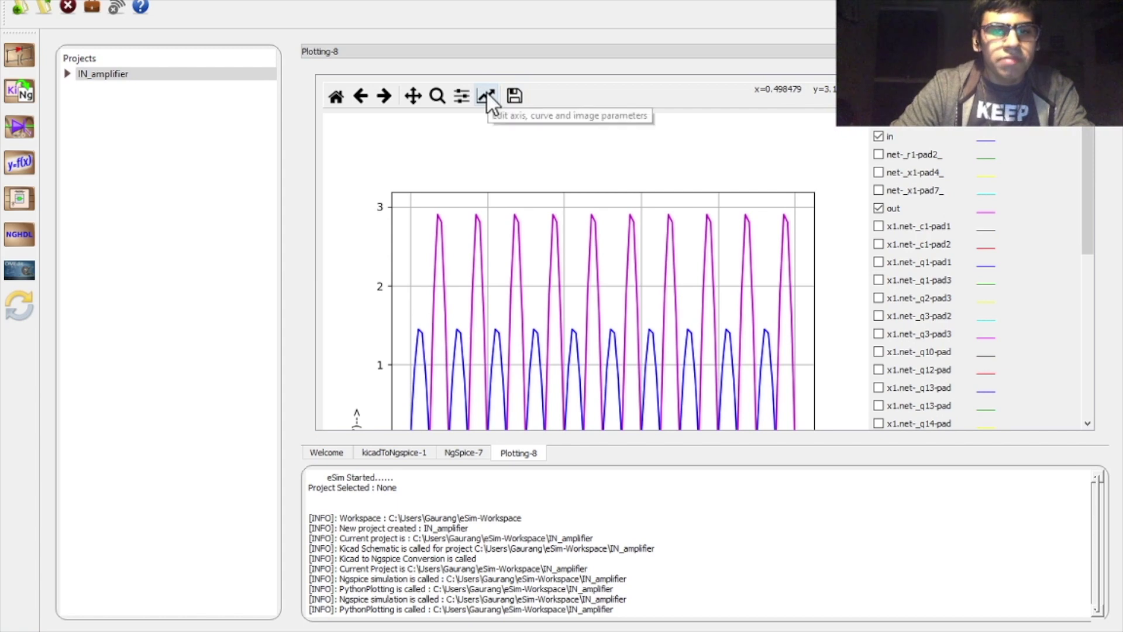
Set the plot title to 'Inverting amplifer output'.
{"action": "left_click", "coordinate": [486, 96]}
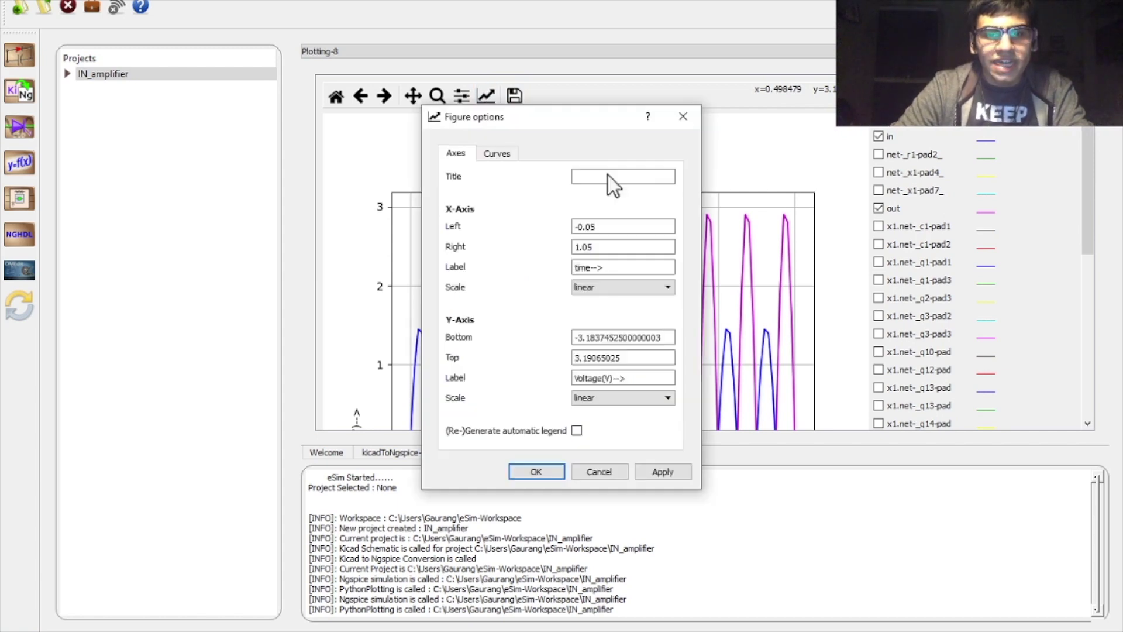
{"action": "left_click", "coordinate": [609, 174]}
{"action": "type", "text": "Inverting amplifer output"}
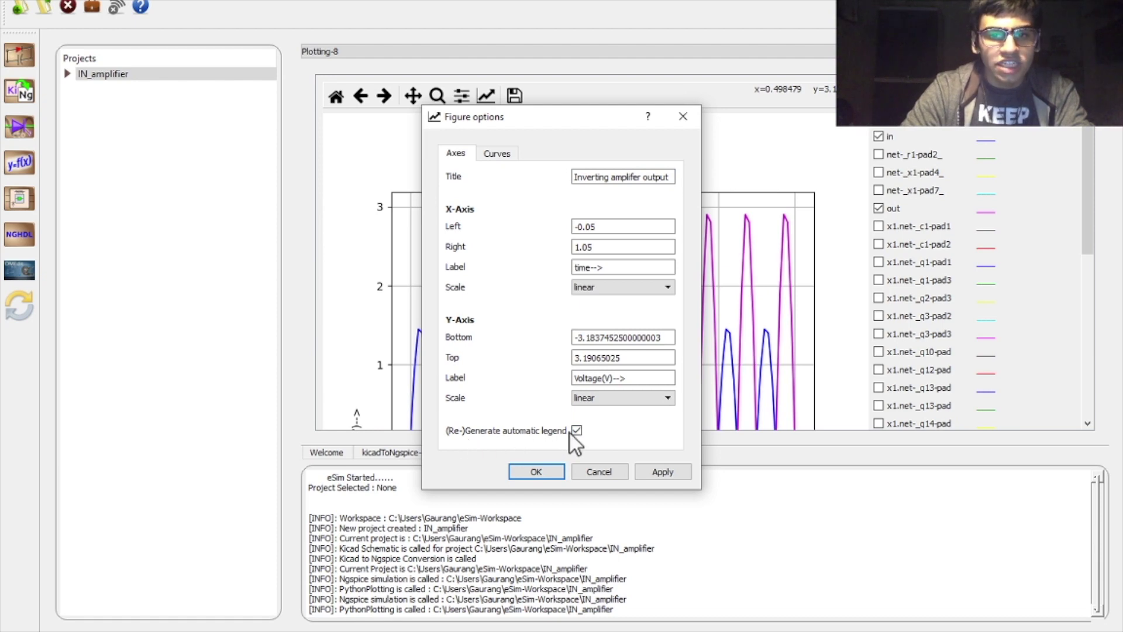
Label curve 2 as in and curve 6 as out in the legend.
{"action": "left_click", "coordinate": [502, 153]}
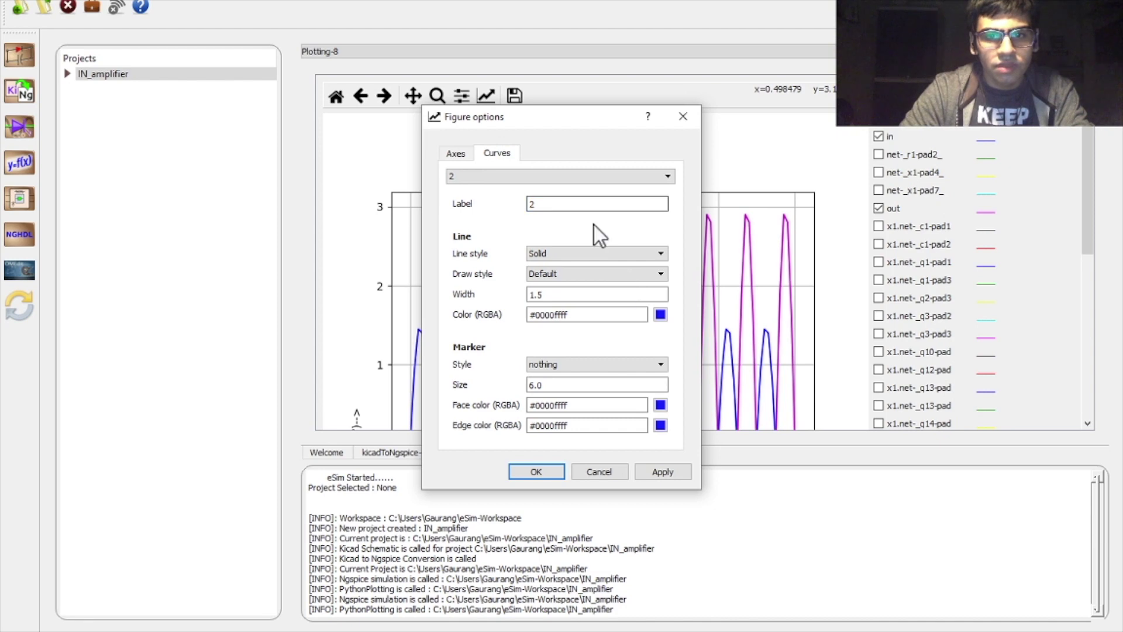
{"action": "left_click", "coordinate": [568, 203]}
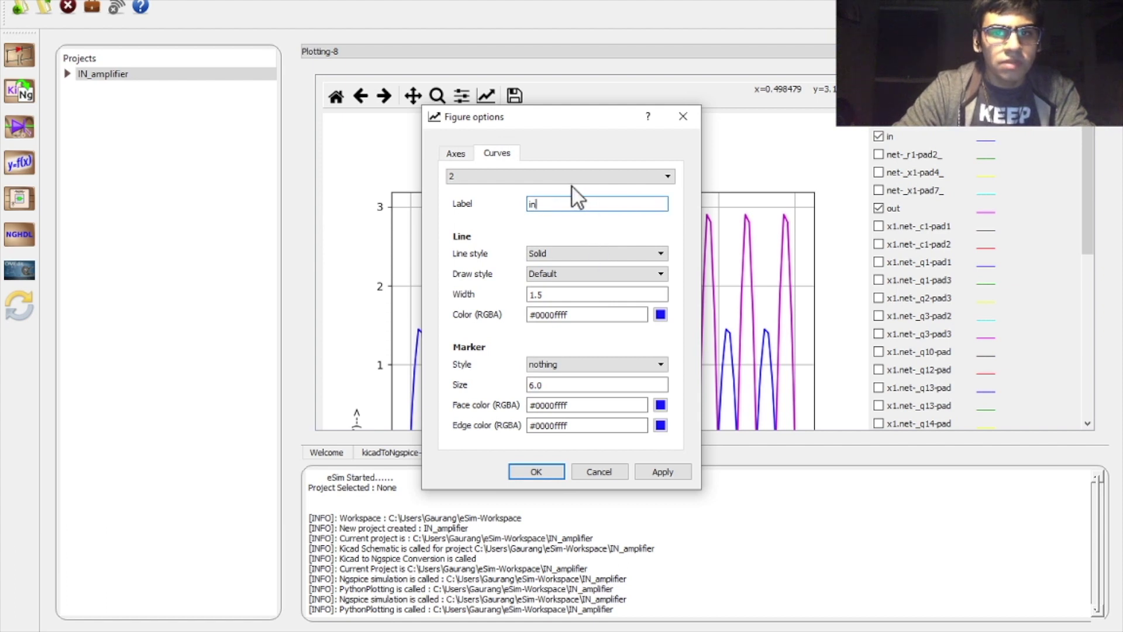
{"action": "left_click", "coordinate": [556, 175]}
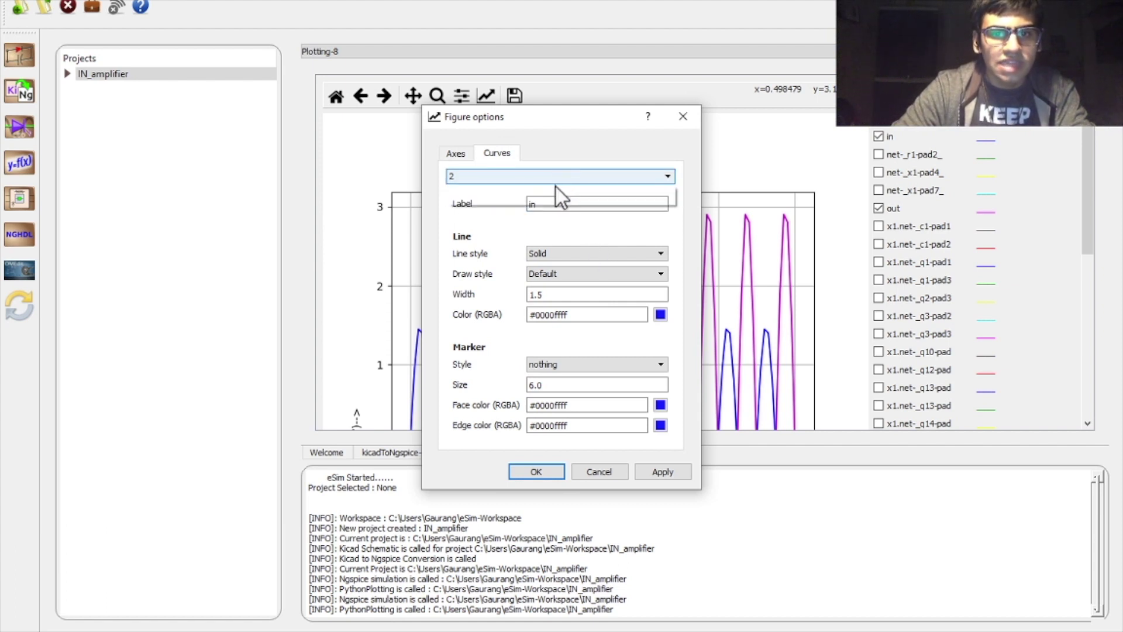
{"action": "left_click", "coordinate": [552, 199]}
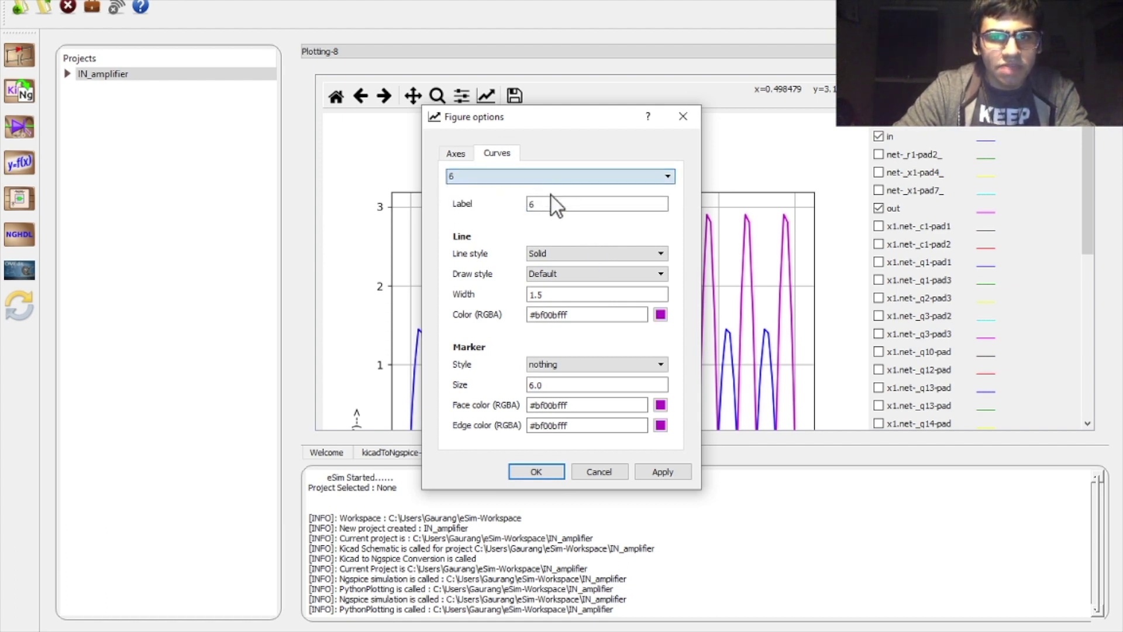
{"action": "left_click", "coordinate": [567, 199]}
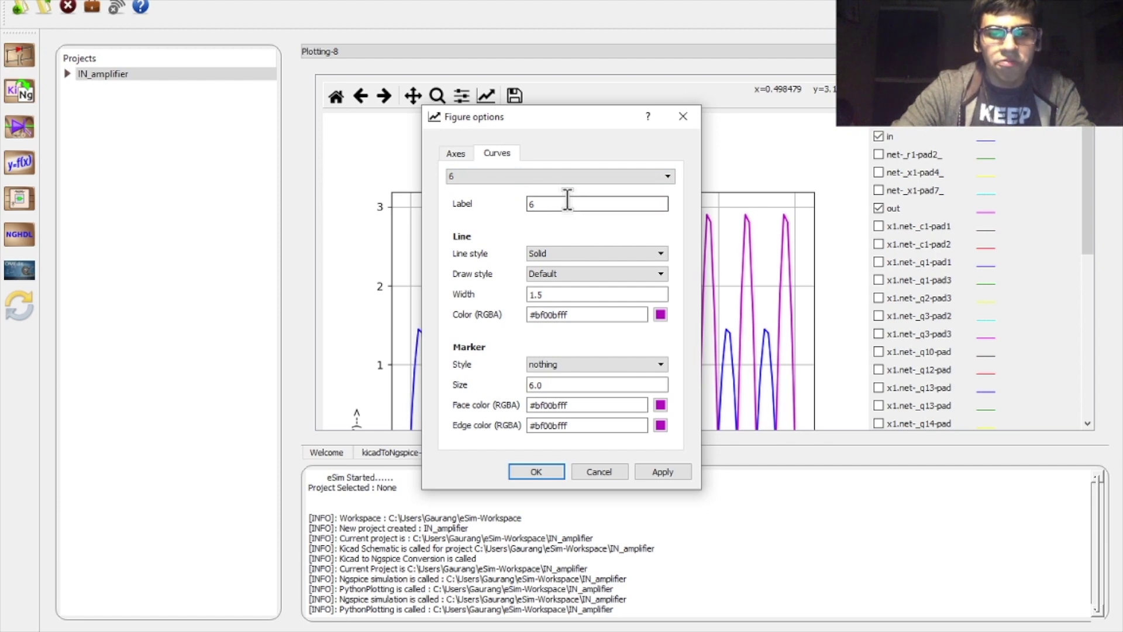
{"action": "key", "text": "BackSpace"}
{"action": "type", "text": "out"}
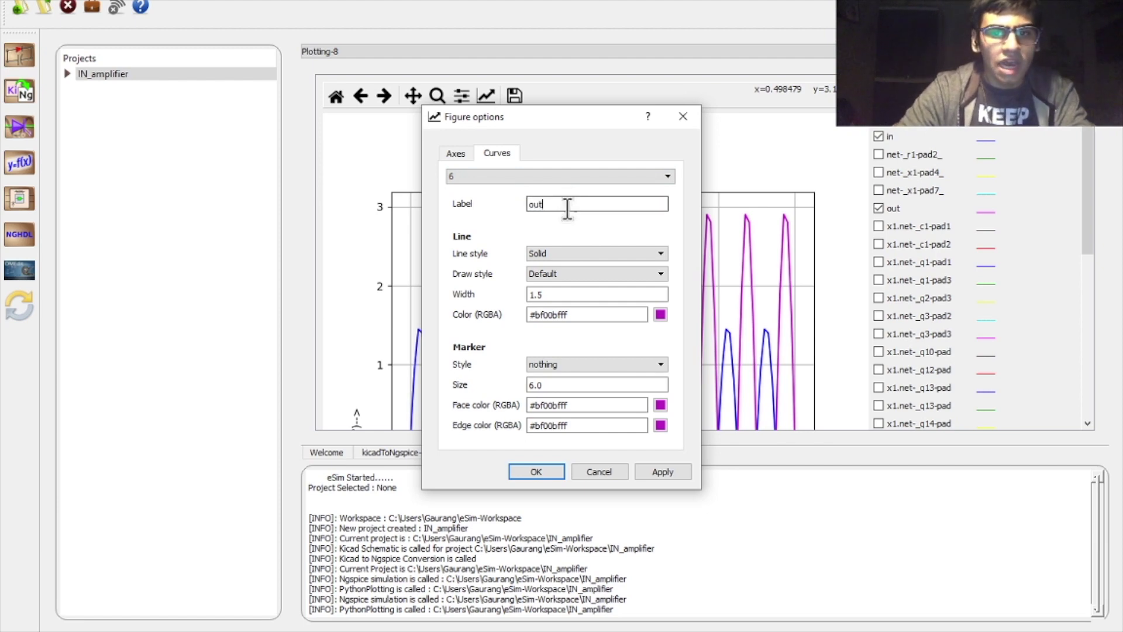
{"action": "key", "text": "Return"}
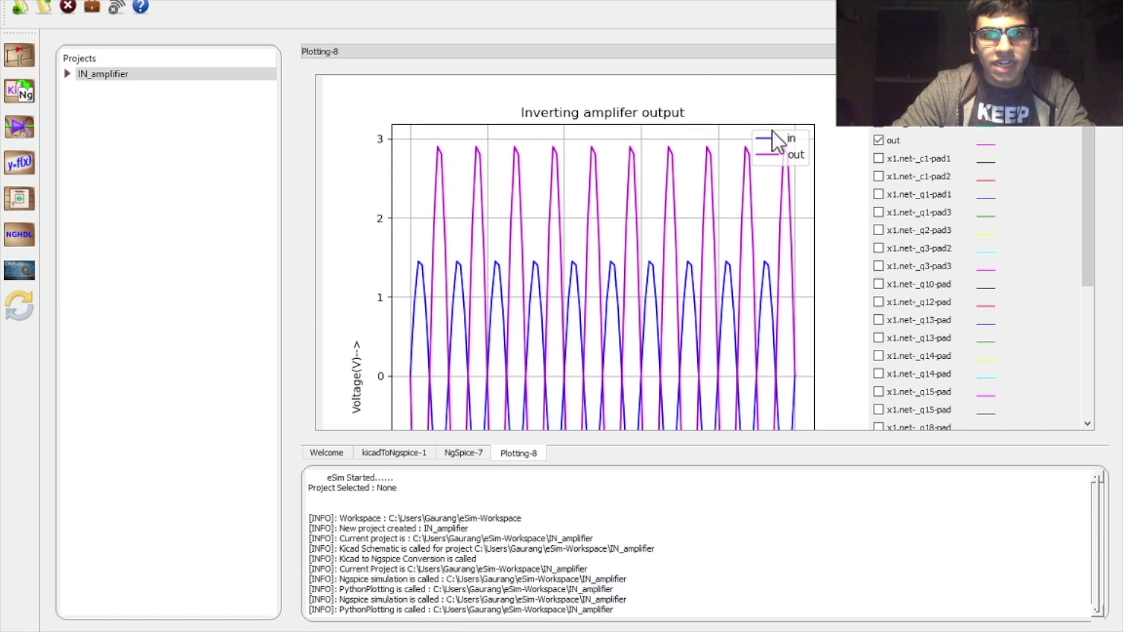
Save the figure as a PNG named inverting_amplifier_output in the home folder.
{"action": "scroll", "coordinate": [779, 170], "scroll_direction": "up", "scroll_amount": 2}
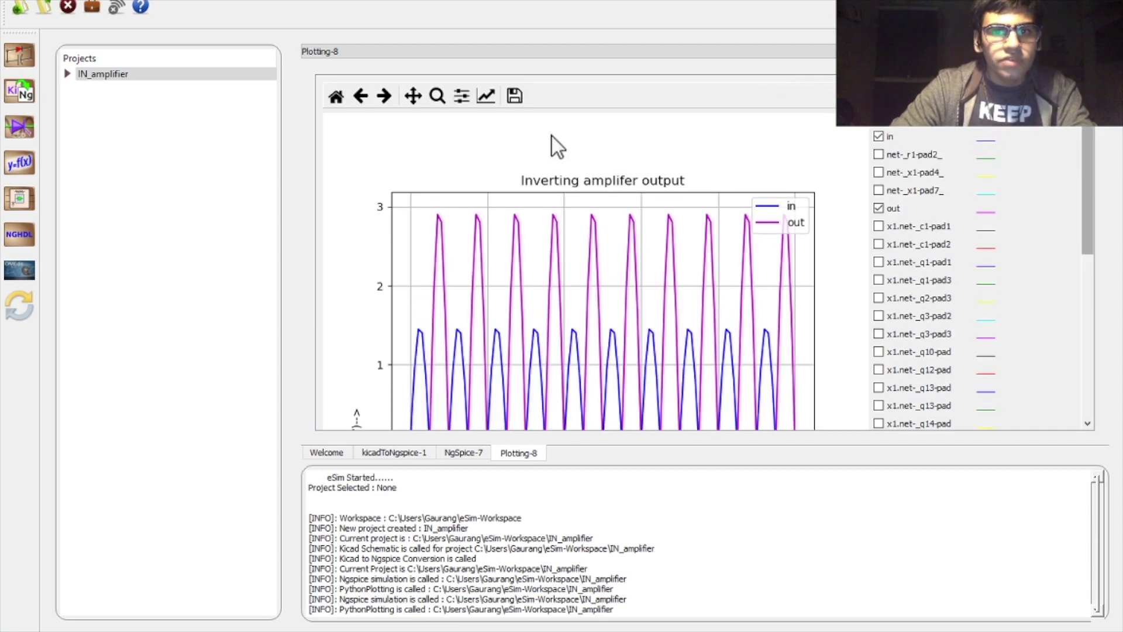
{"action": "left_click", "coordinate": [514, 97]}
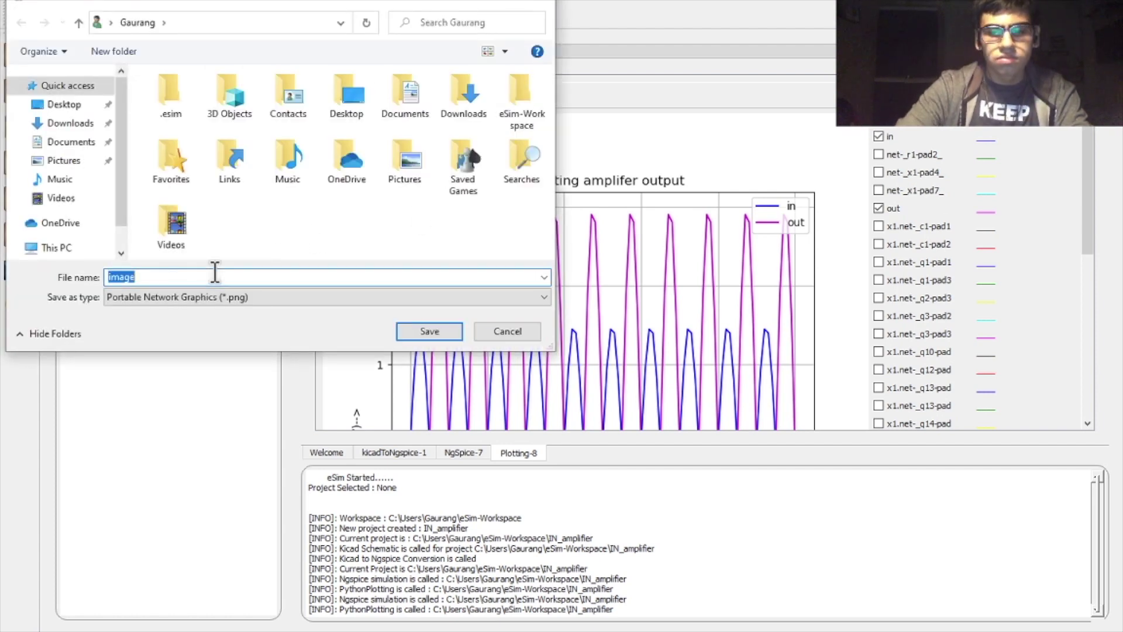
{"action": "type", "text": "inverting"}
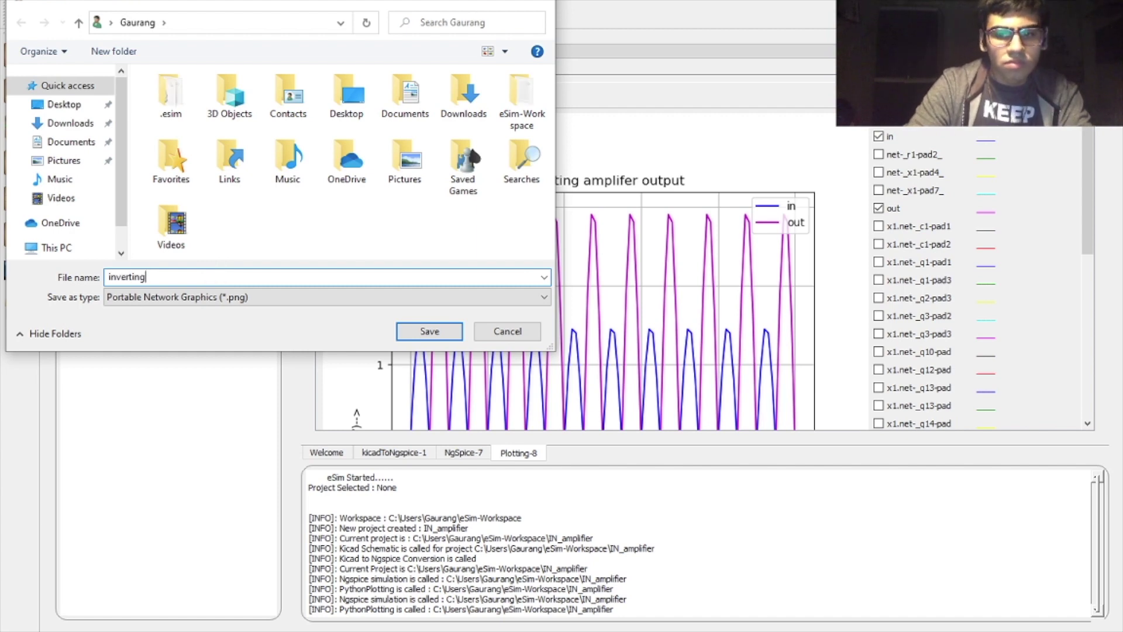
{"action": "type", "text": "_amplifier _output"}
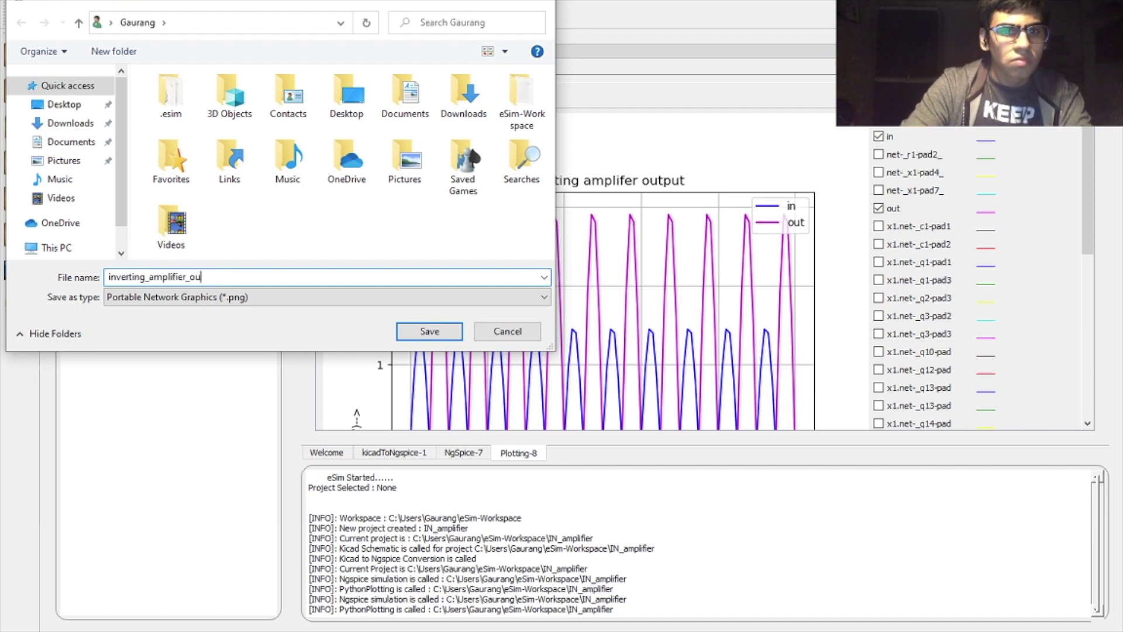
{"action": "left_click", "coordinate": [434, 332]}
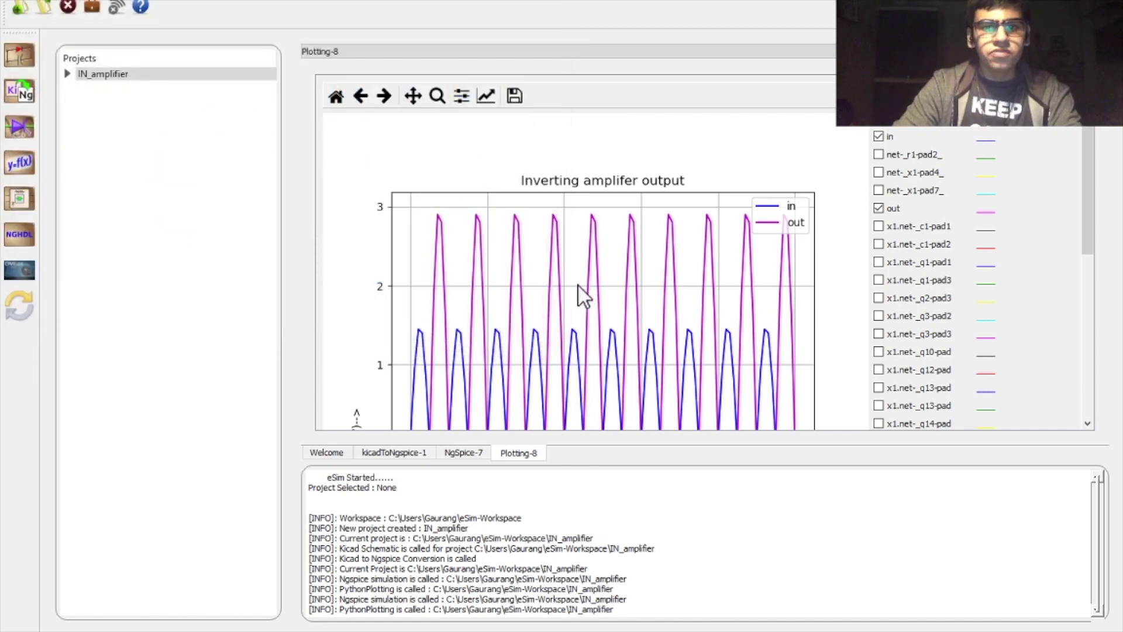
Switch to the lab report PDF and scroll around page 2's amplifier schematic.
{"action": "key", "text": "super+Tab"}
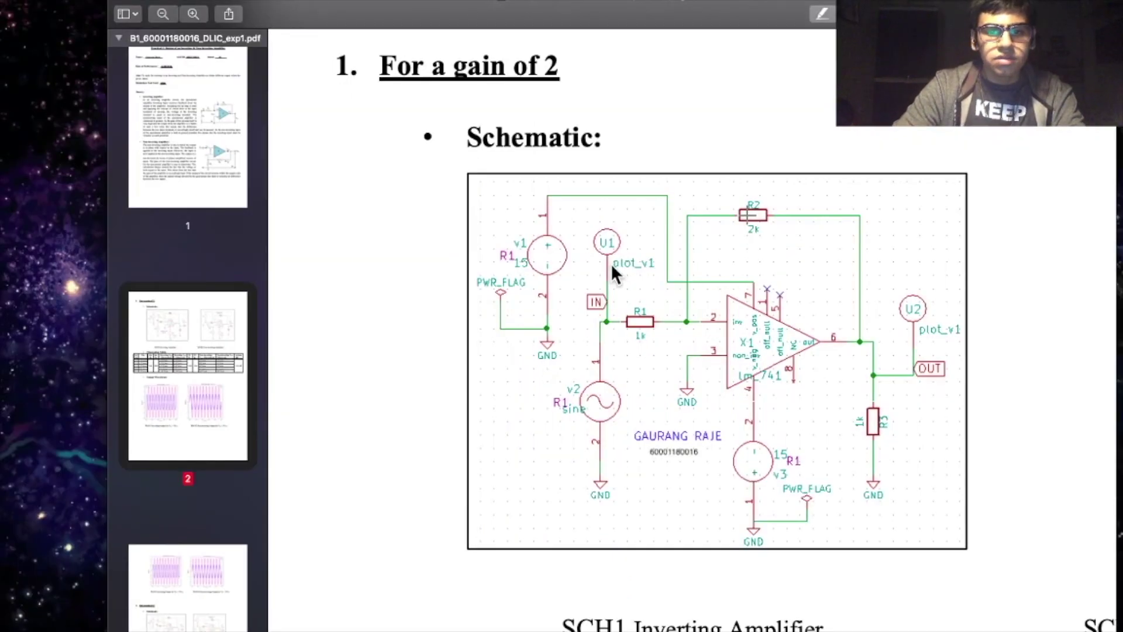
{"action": "scroll", "coordinate": [613, 272], "scroll_direction": "right", "scroll_amount": 4}
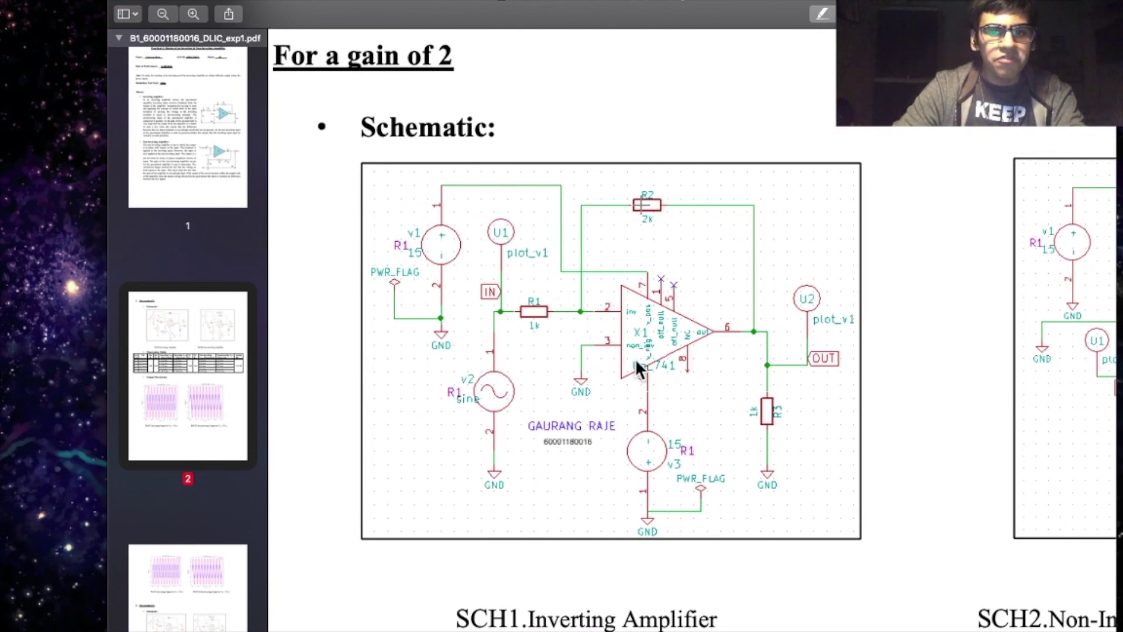
{"action": "scroll", "coordinate": [605, 346], "scroll_direction": "right", "scroll_amount": 15}
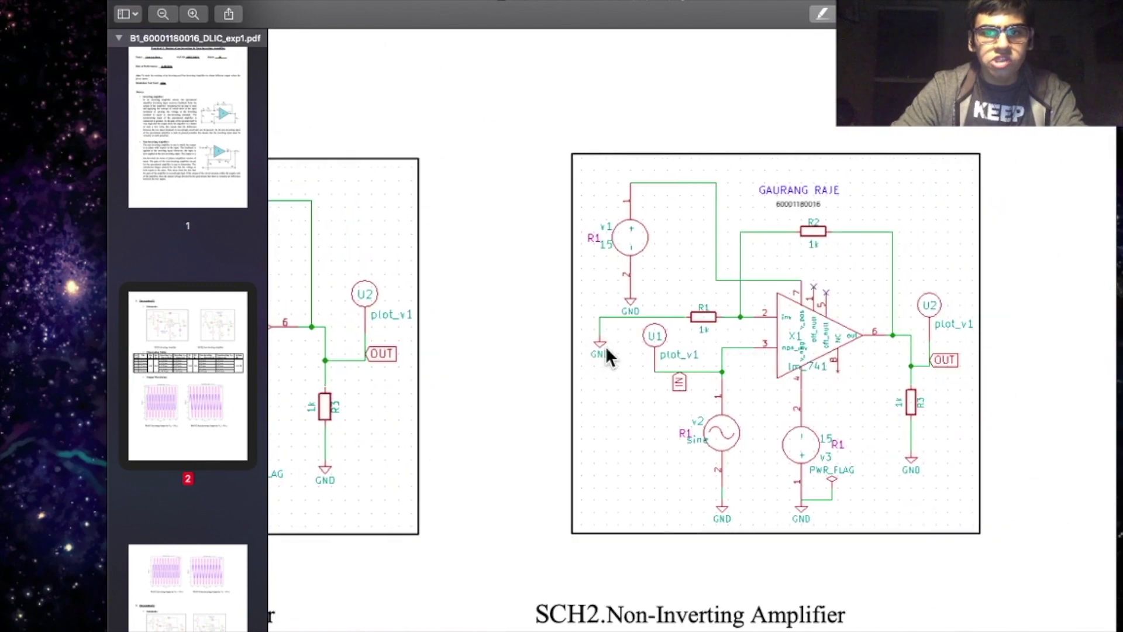
{"action": "scroll", "coordinate": [606, 345], "scroll_direction": "down", "scroll_amount": 1}
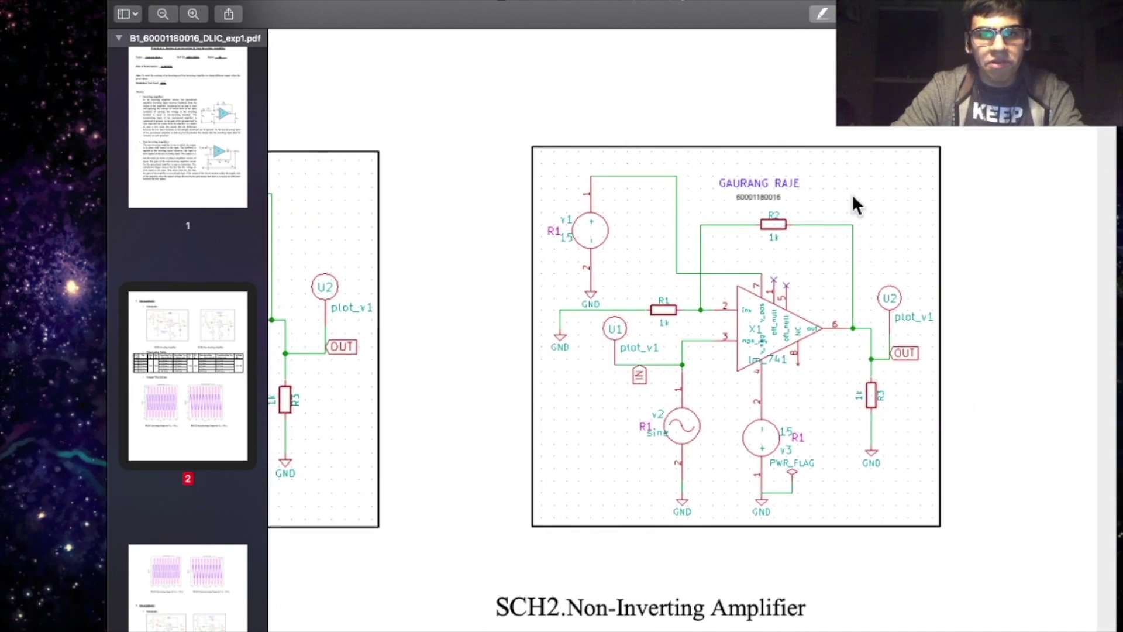
{"action": "scroll", "coordinate": [613, 440], "scroll_direction": "up", "scroll_amount": 5}
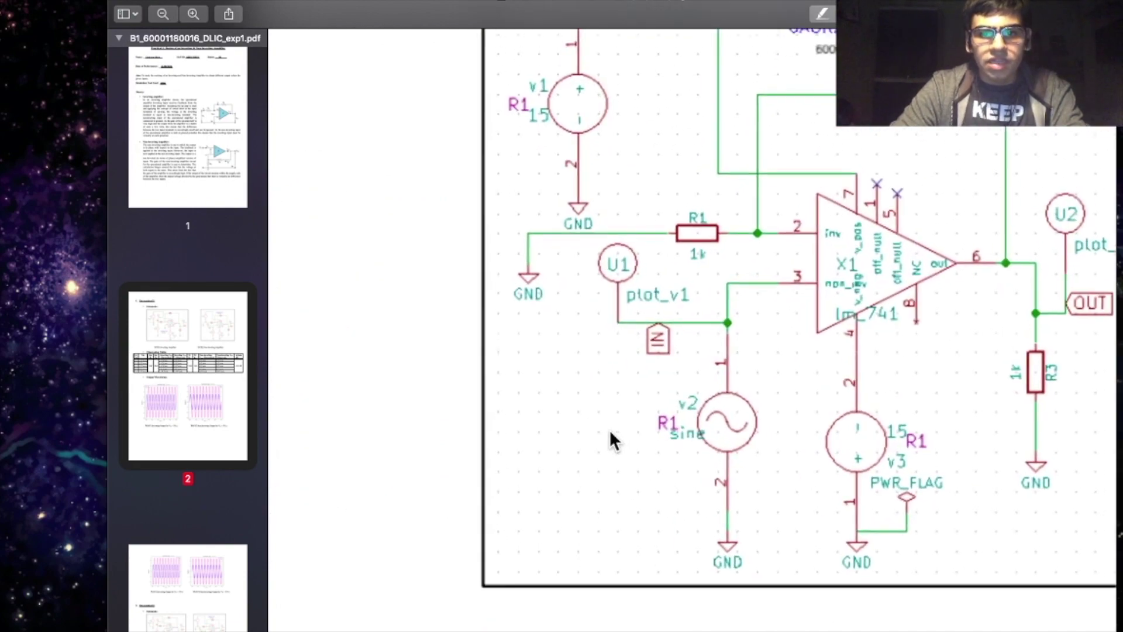
{"action": "scroll", "coordinate": [612, 440], "scroll_direction": "down", "scroll_amount": 5}
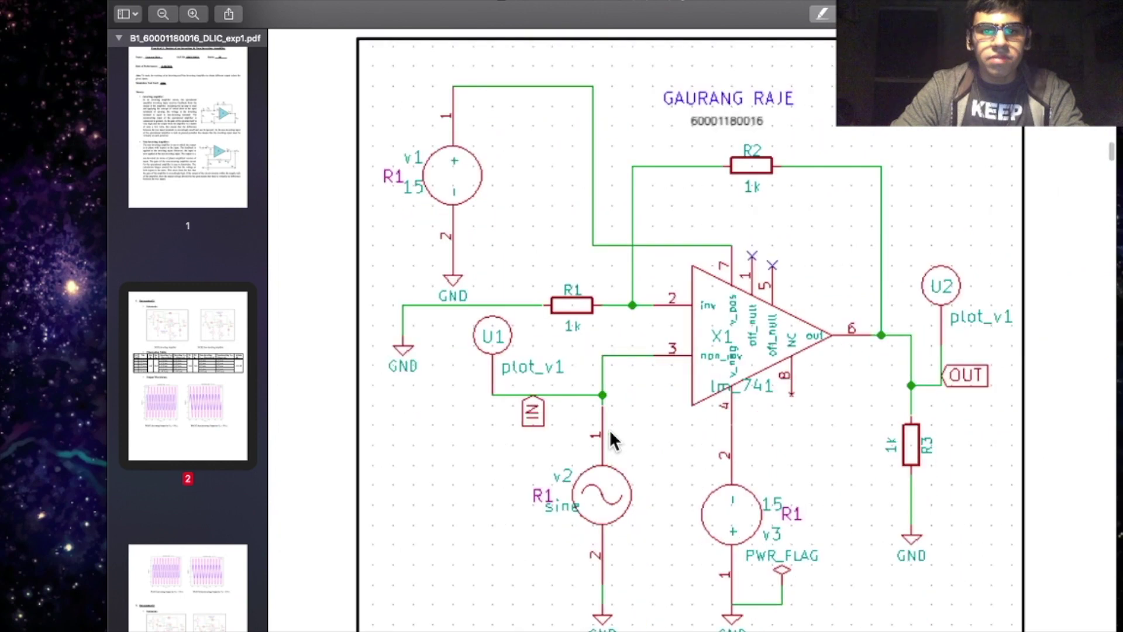
{"action": "scroll", "coordinate": [612, 440], "scroll_direction": "up", "scroll_amount": 5}
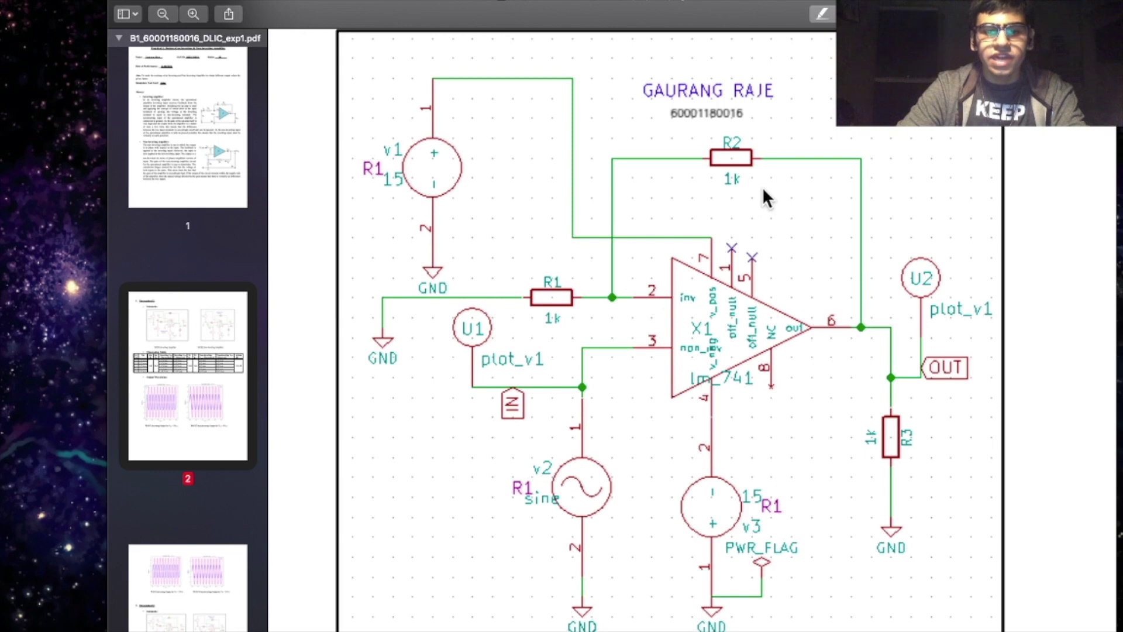
Scroll through page 2's observation table and the WAV1 and WAV2 waveform plots.
{"action": "scroll", "coordinate": [577, 388], "scroll_direction": "down", "scroll_amount": 5}
{"action": "scroll", "coordinate": [575, 389], "scroll_direction": "down", "scroll_amount": 5}
{"action": "scroll", "coordinate": [575, 389], "scroll_direction": "down", "scroll_amount": 10}
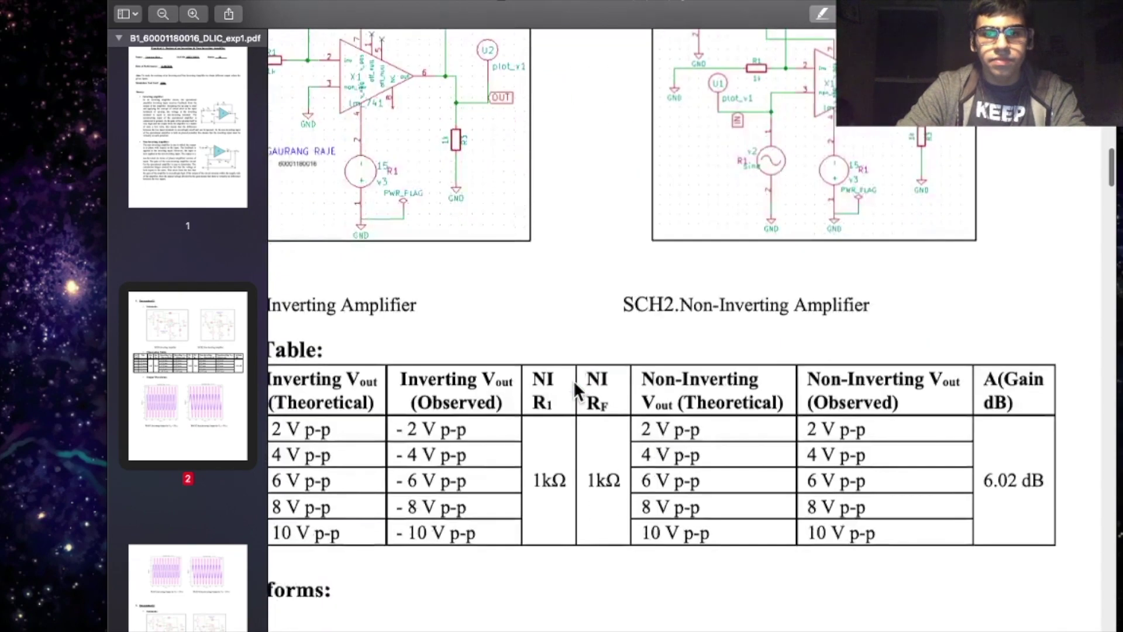
{"action": "scroll", "coordinate": [575, 389], "scroll_direction": "up", "scroll_amount": 5}
{"action": "scroll", "coordinate": [573, 380], "scroll_direction": "down", "scroll_amount": 2}
{"action": "scroll", "coordinate": [573, 380], "scroll_direction": "right", "scroll_amount": 2}
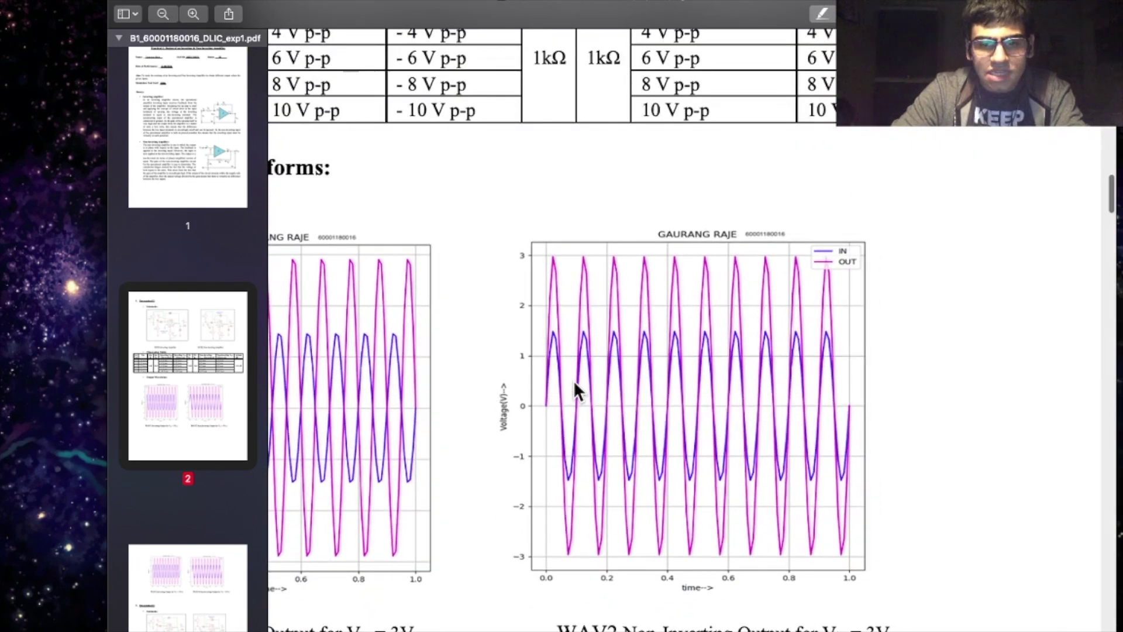
{"action": "scroll", "coordinate": [671, 408], "scroll_direction": "up", "scroll_amount": 8}
{"action": "scroll", "coordinate": [672, 409], "scroll_direction": "down", "scroll_amount": 3}
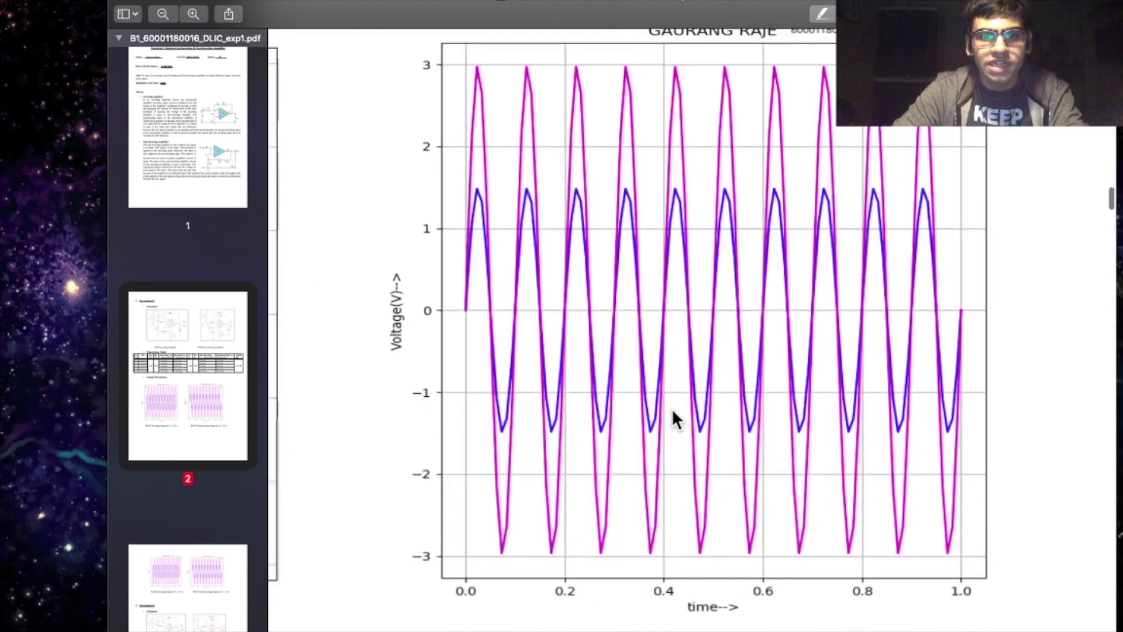
{"action": "scroll", "coordinate": [672, 408], "scroll_direction": "right", "scroll_amount": 1}
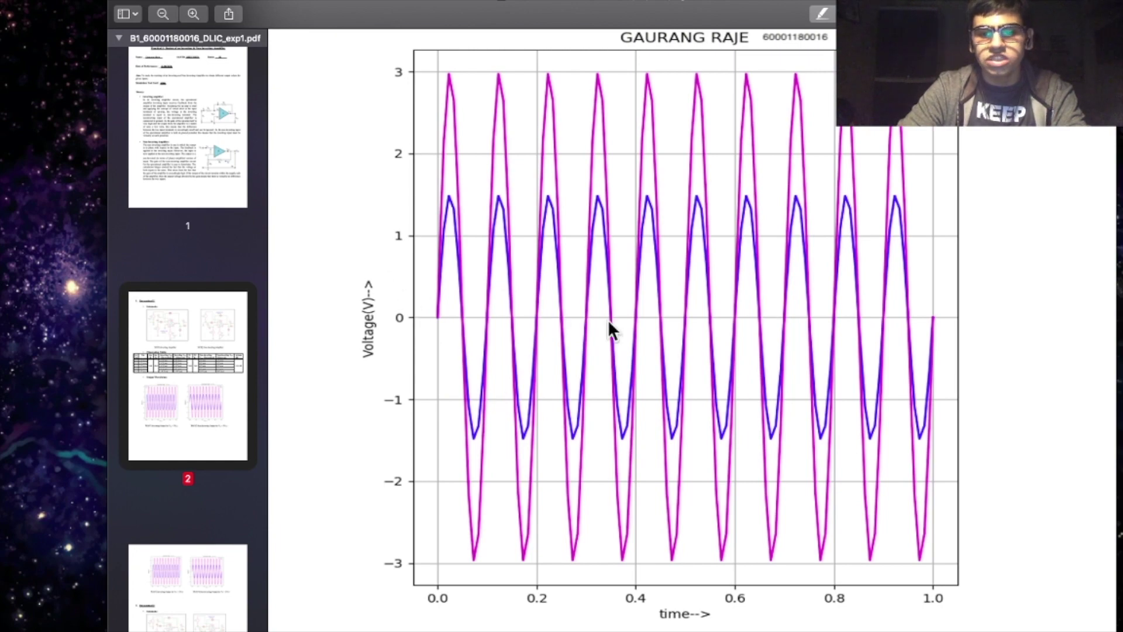
Move on to page 3 and pan to the WAV4 Non-Inverting Output plot for 5 V p-p input.
{"action": "scroll", "coordinate": [609, 319], "scroll_direction": "down", "scroll_amount": 3}
{"action": "scroll", "coordinate": [608, 319], "scroll_direction": "left", "scroll_amount": 2}
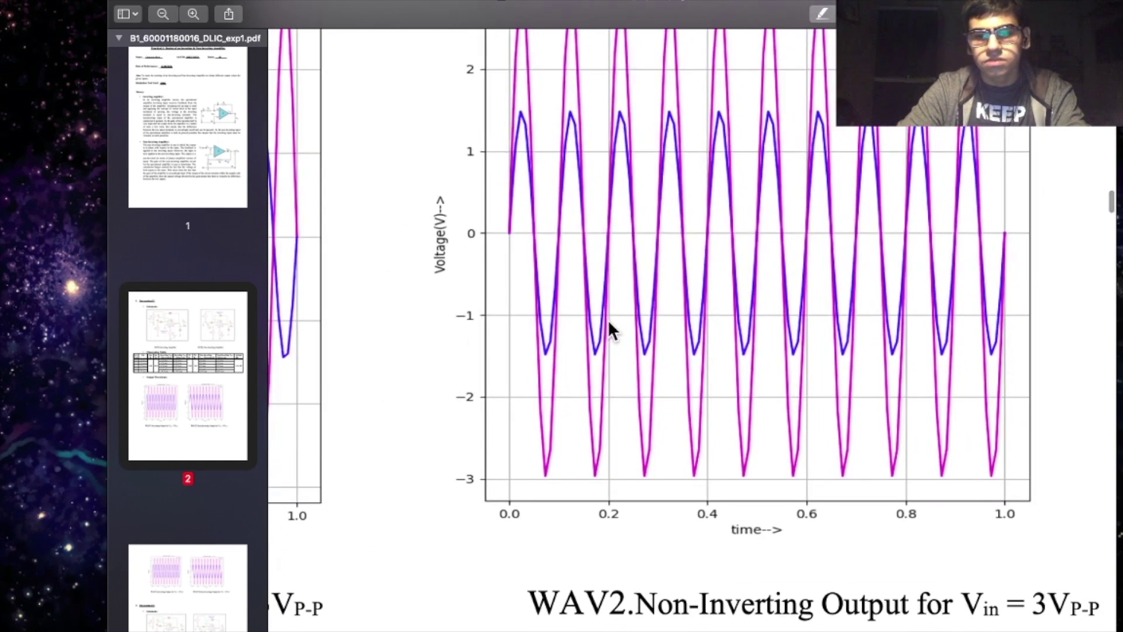
{"action": "scroll", "coordinate": [609, 320], "scroll_direction": "down", "scroll_amount": 5}
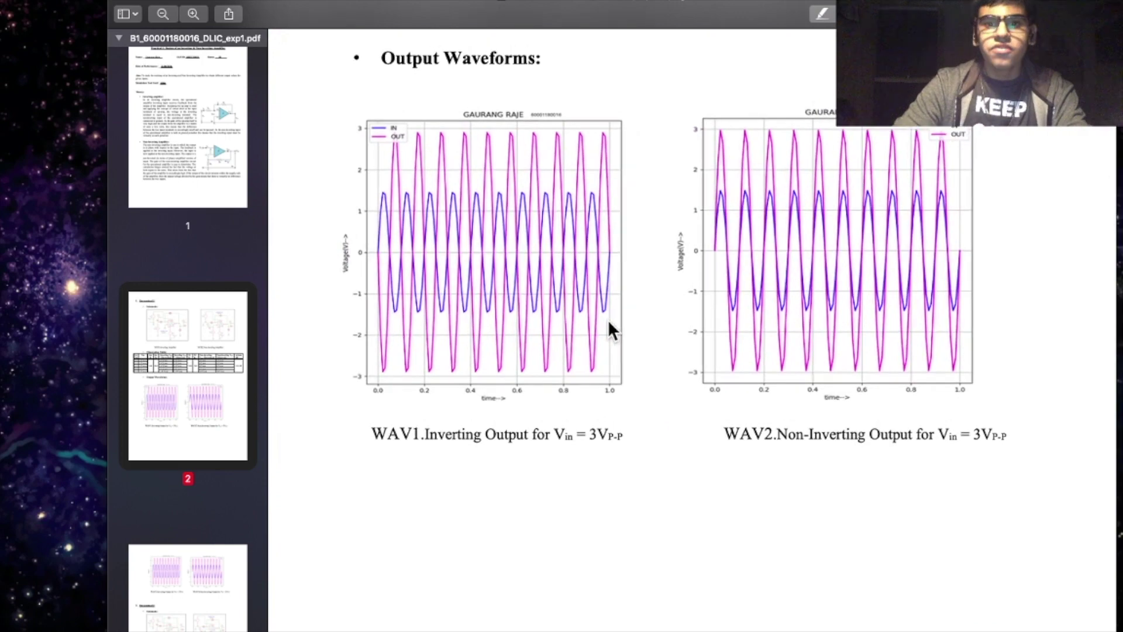
{"action": "scroll", "coordinate": [610, 330], "scroll_direction": "up", "scroll_amount": 2}
{"action": "scroll", "coordinate": [610, 331], "scroll_direction": "down", "scroll_amount": 10}
{"action": "scroll", "coordinate": [610, 331], "scroll_direction": "up", "scroll_amount": 5}
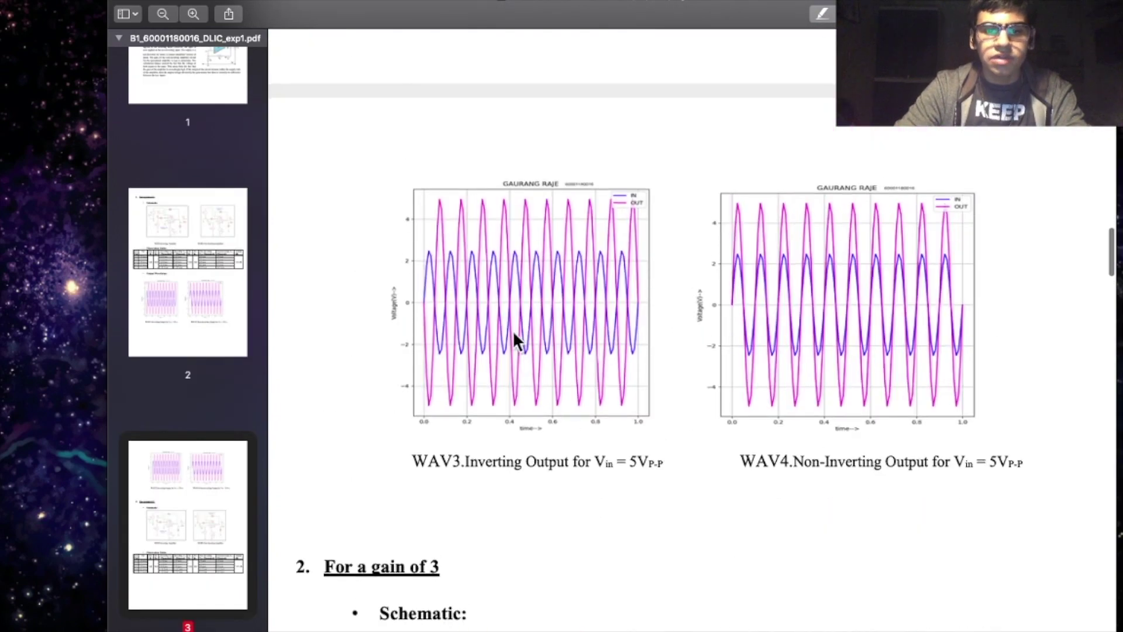
{"action": "scroll", "coordinate": [405, 305], "scroll_direction": "up", "scroll_amount": 5}
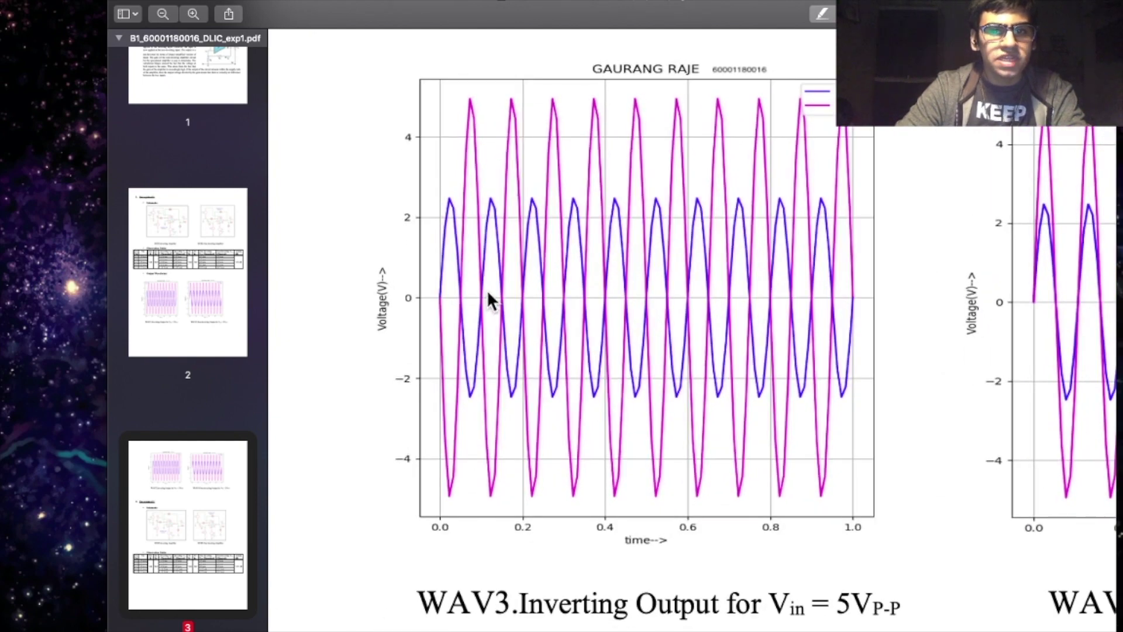
{"action": "scroll", "coordinate": [488, 293], "scroll_direction": "right", "scroll_amount": 10}
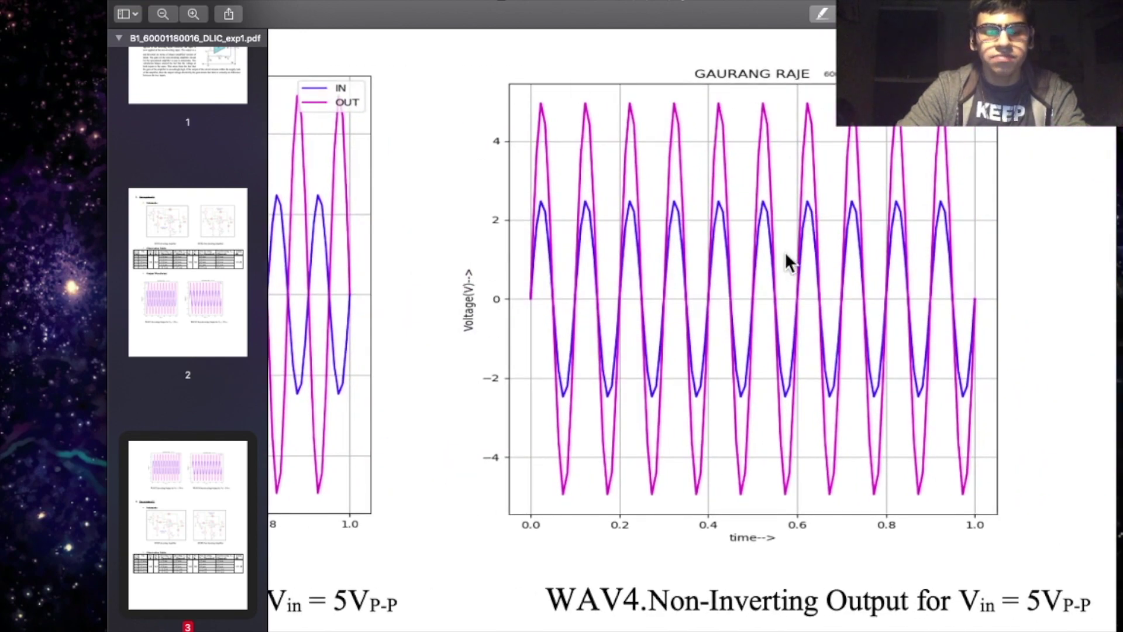
{"action": "scroll", "coordinate": [785, 251], "scroll_direction": "down", "scroll_amount": 5}
Review the gain-of-3 SCH3 schematic and results table, then page 4's WAV5 and WAV6 waveforms for 1 V p-p.
{"action": "scroll", "coordinate": [785, 251], "scroll_direction": "down", "scroll_amount": 20}
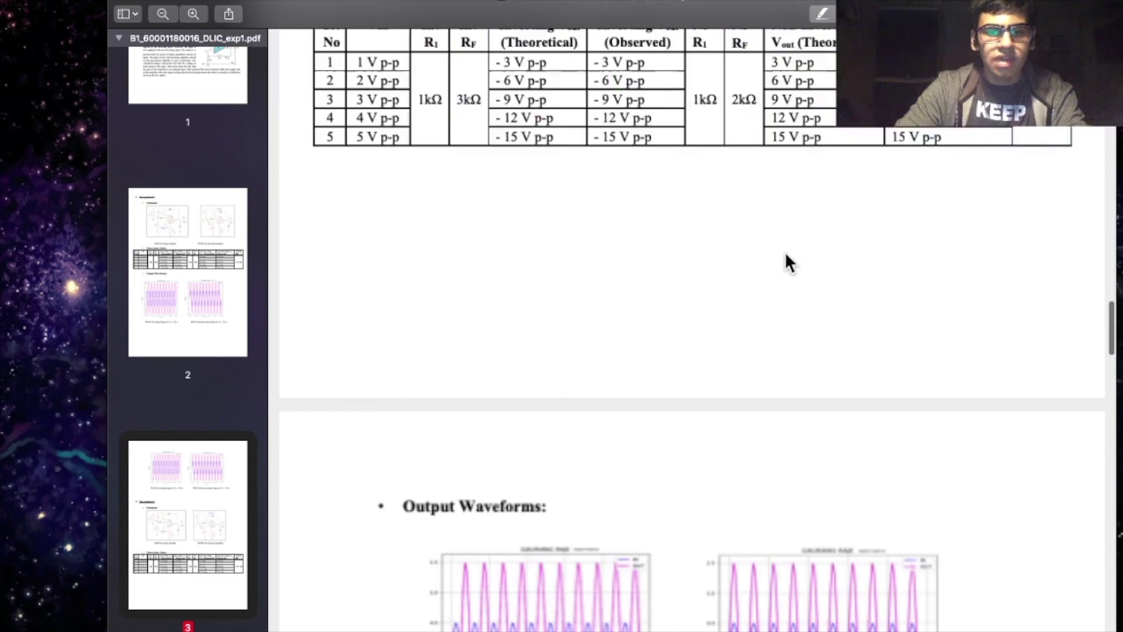
{"action": "scroll", "coordinate": [784, 251], "scroll_direction": "up", "scroll_amount": 12}
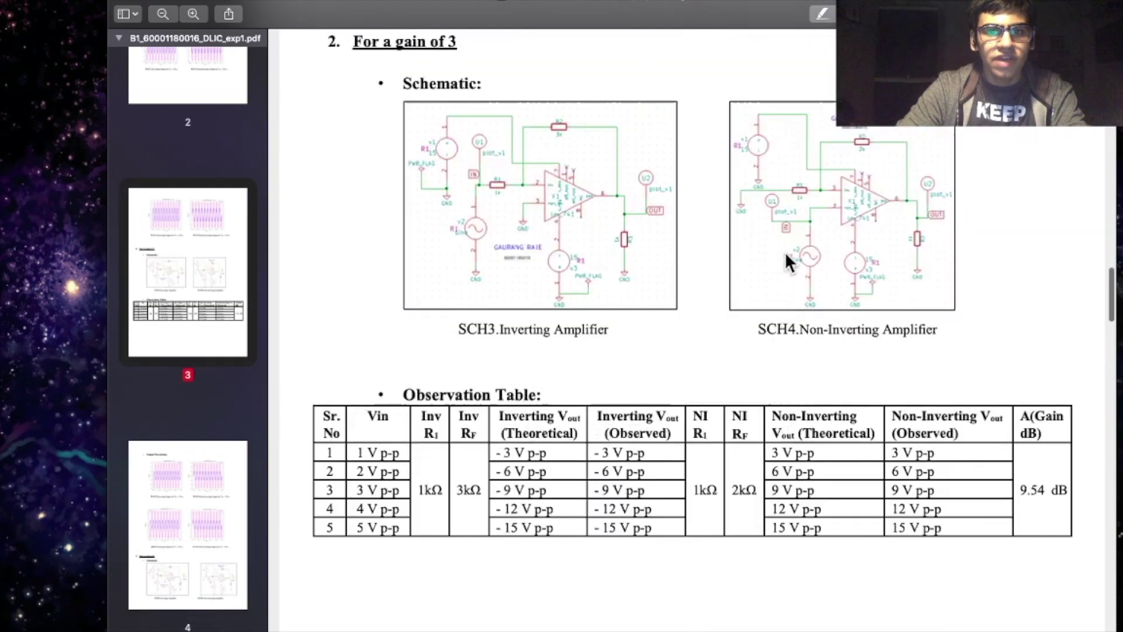
{"action": "scroll", "coordinate": [567, 203], "scroll_direction": "up", "scroll_amount": 5}
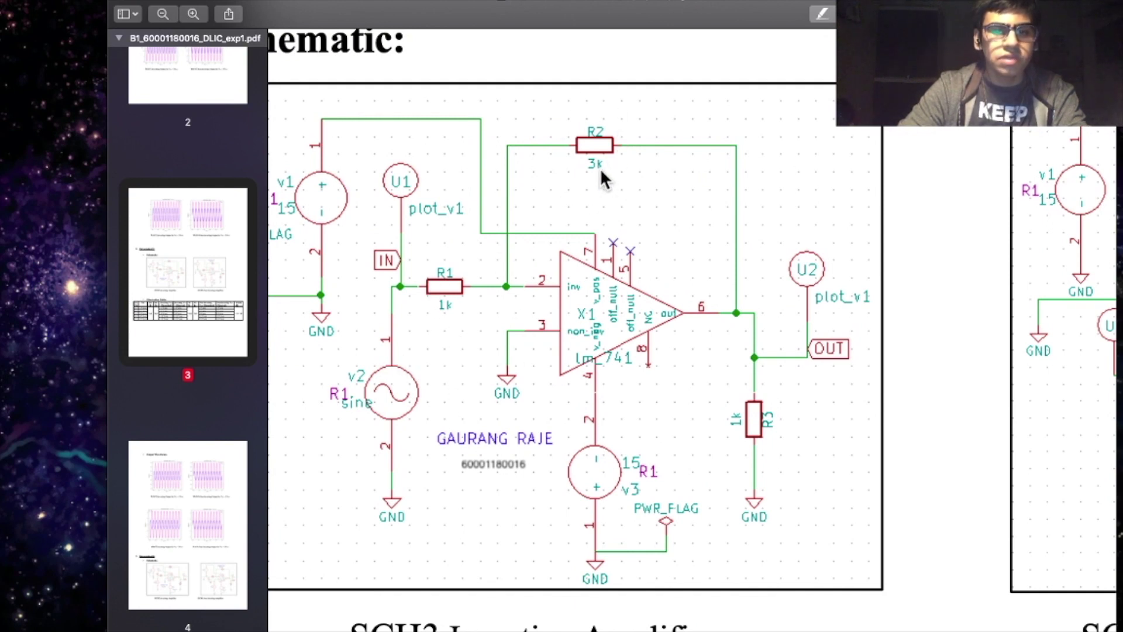
{"action": "scroll", "coordinate": [602, 169], "scroll_direction": "down", "scroll_amount": 2}
{"action": "scroll", "coordinate": [601, 169], "scroll_direction": "down", "scroll_amount": 10}
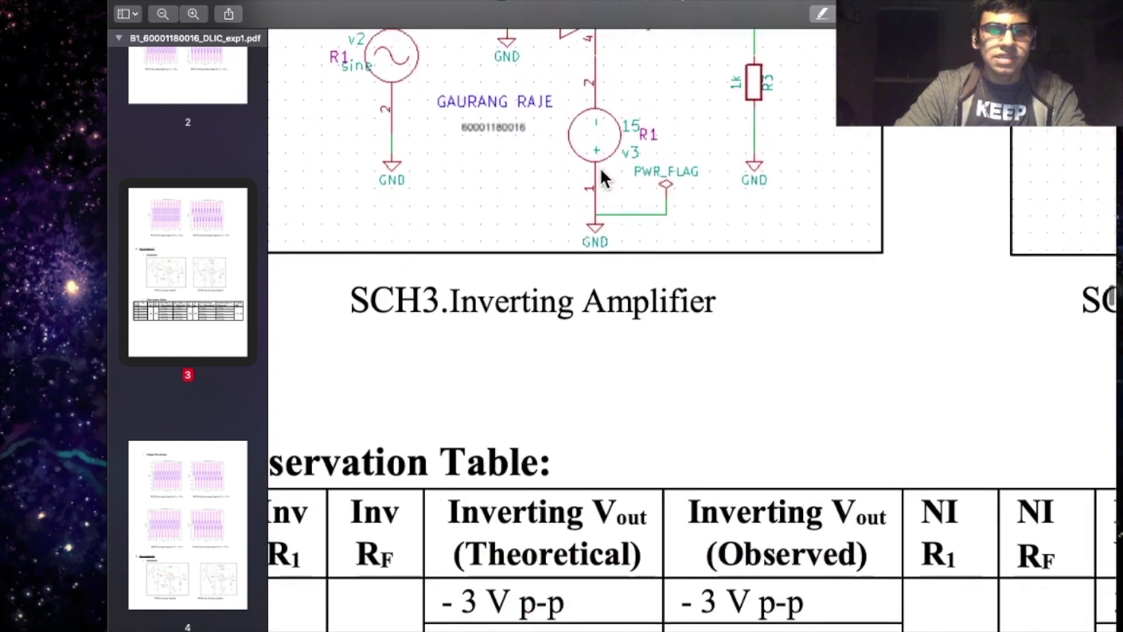
{"action": "scroll", "coordinate": [601, 170], "scroll_direction": "up", "scroll_amount": 3}
{"action": "scroll", "coordinate": [601, 170], "scroll_direction": "down", "scroll_amount": 10}
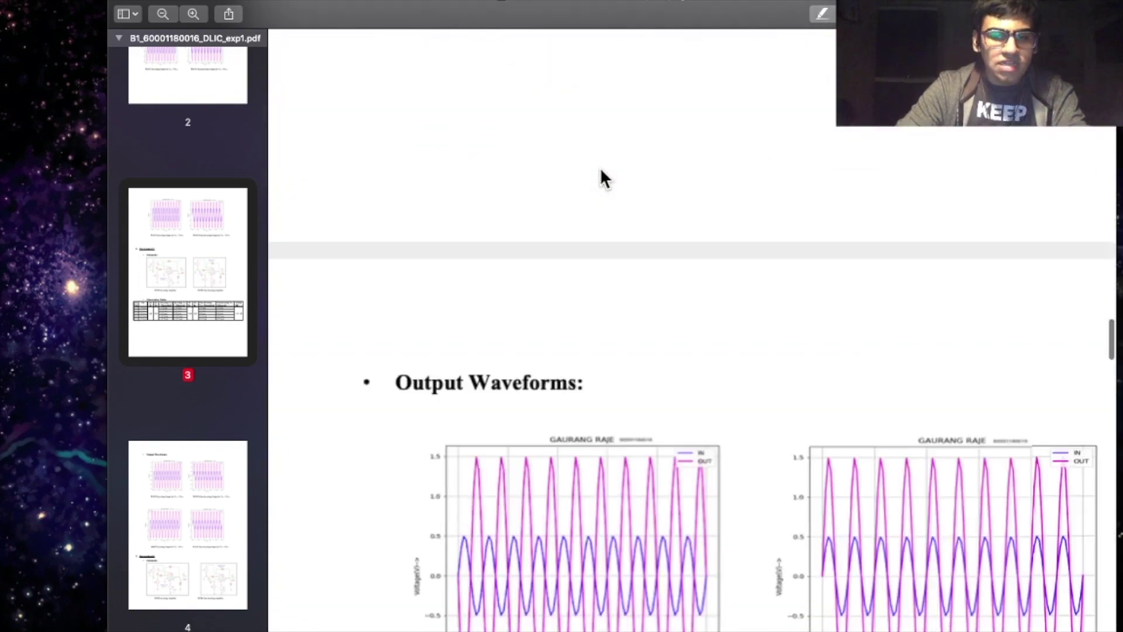
{"action": "scroll", "coordinate": [571, 389], "scroll_direction": "up", "scroll_amount": 5}
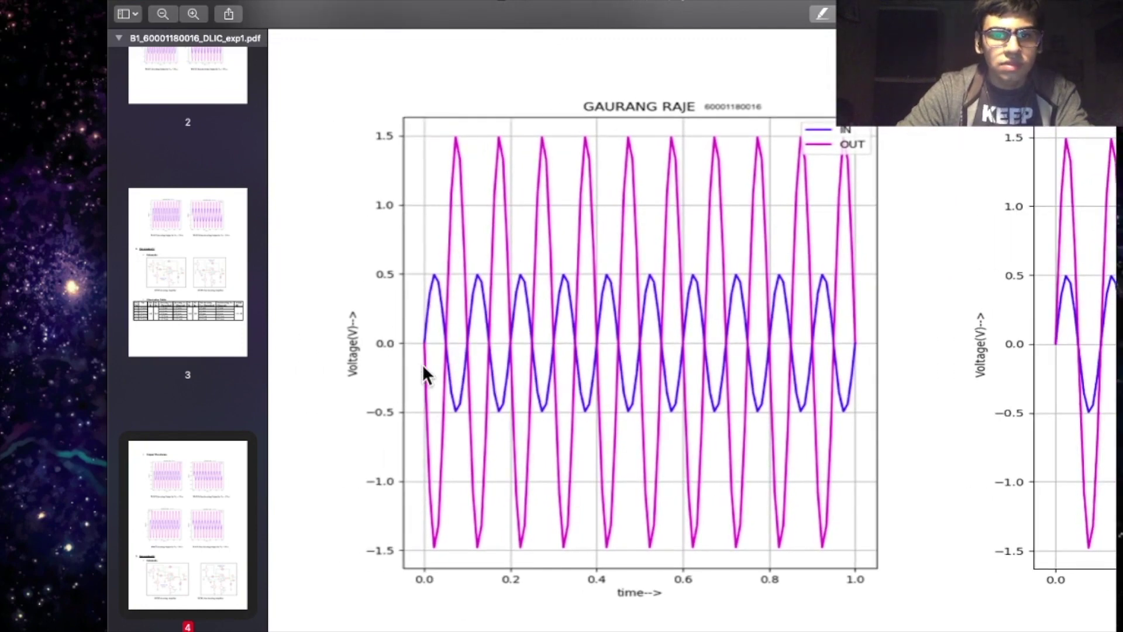
{"action": "scroll", "coordinate": [465, 325], "scroll_direction": "right", "scroll_amount": 5}
{"action": "scroll", "coordinate": [465, 325], "scroll_direction": "right", "scroll_amount": 5}
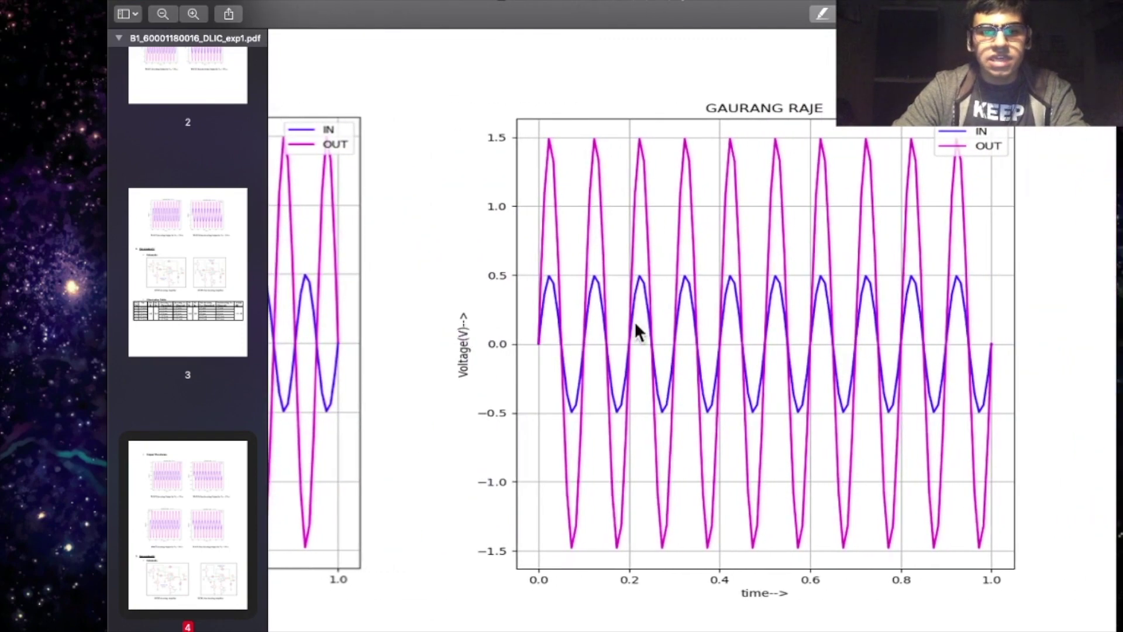
{"action": "scroll", "coordinate": [675, 353], "scroll_direction": "right", "scroll_amount": 2}
{"action": "scroll", "coordinate": [676, 353], "scroll_direction": "left", "scroll_amount": 1}
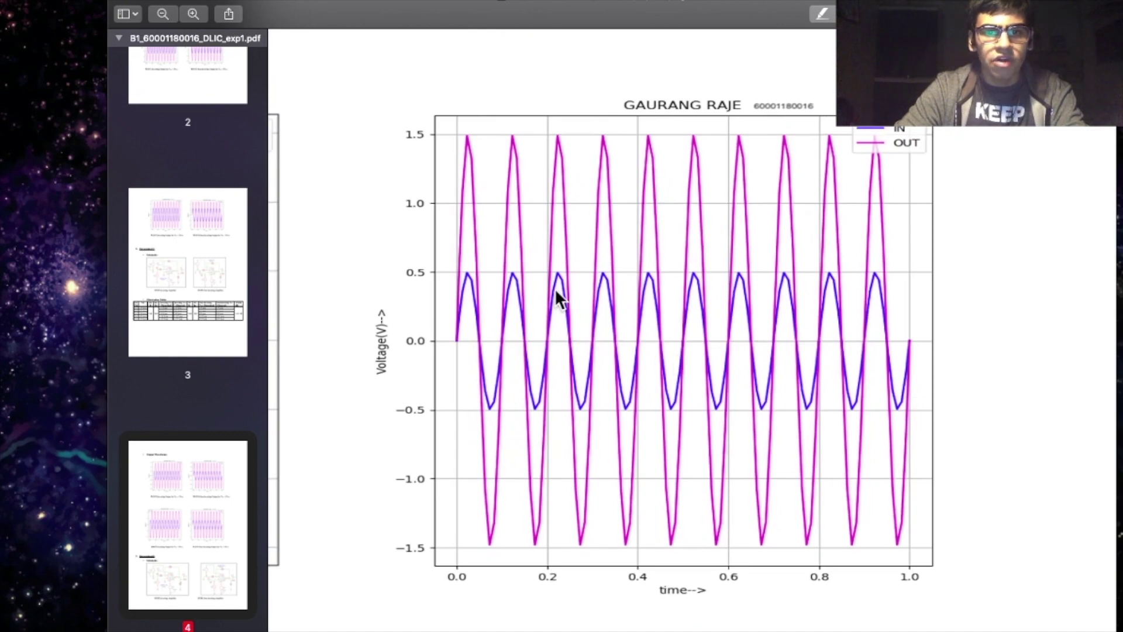
Inspect page 5's WAV9 and WAV11 saturation plots, then return to its 13.97 dB observation table.
{"action": "scroll", "coordinate": [549, 375], "scroll_direction": "down", "scroll_amount": 5}
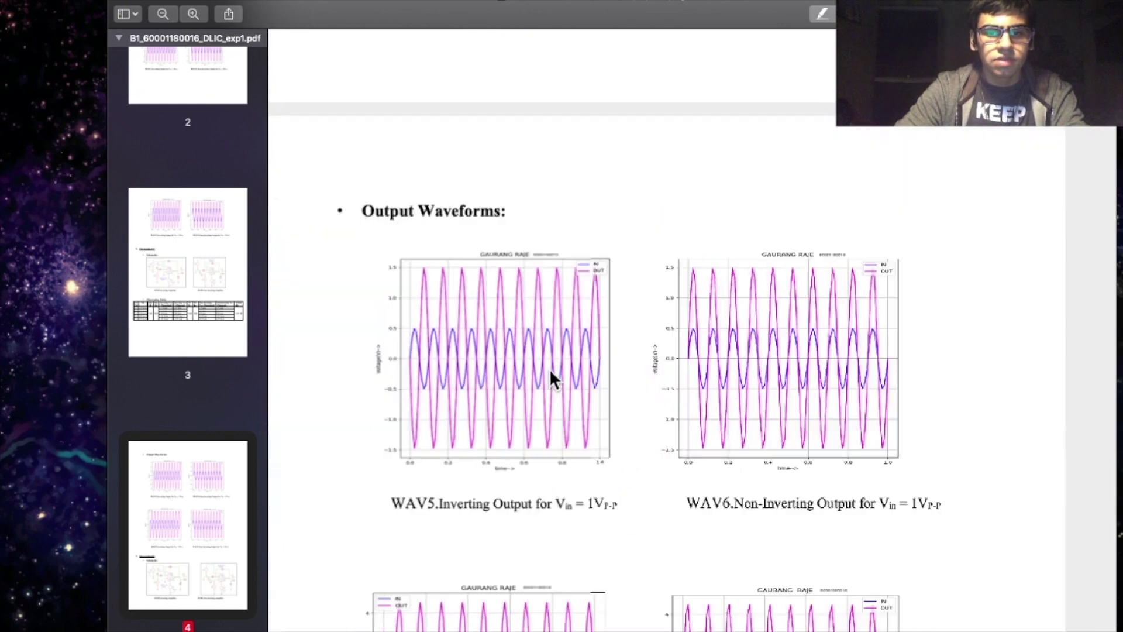
{"action": "scroll", "coordinate": [549, 369], "scroll_direction": "down", "scroll_amount": 10}
{"action": "scroll", "coordinate": [504, 212], "scroll_direction": "up", "scroll_amount": 5}
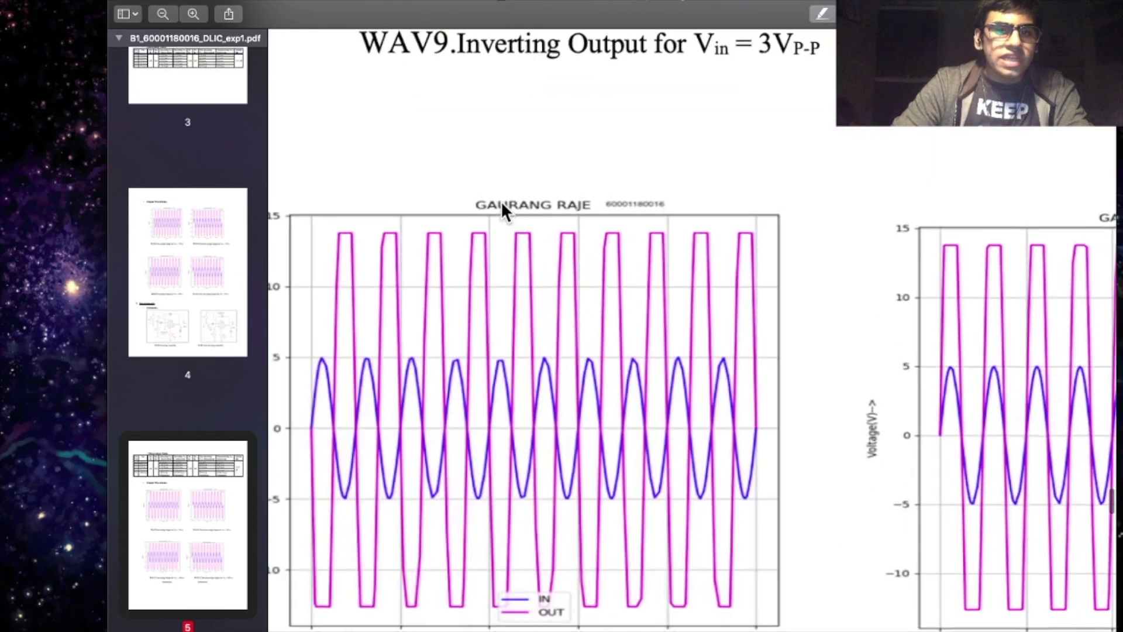
{"action": "scroll", "coordinate": [502, 205], "scroll_direction": "down", "scroll_amount": 3}
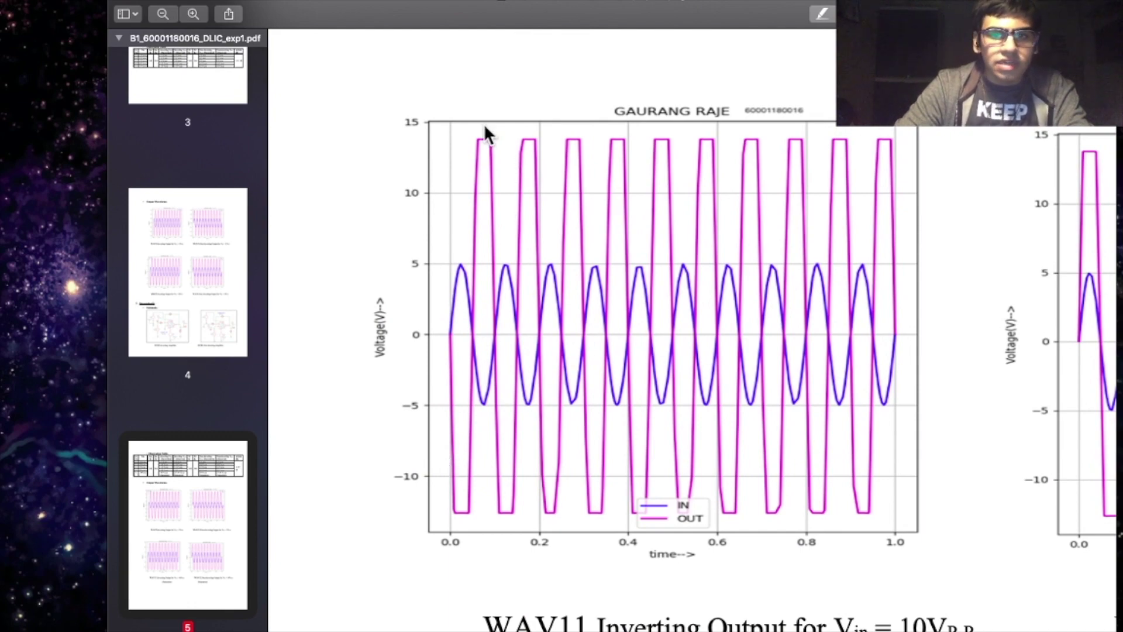
{"action": "scroll", "coordinate": [522, 325], "scroll_direction": "down", "scroll_amount": 3}
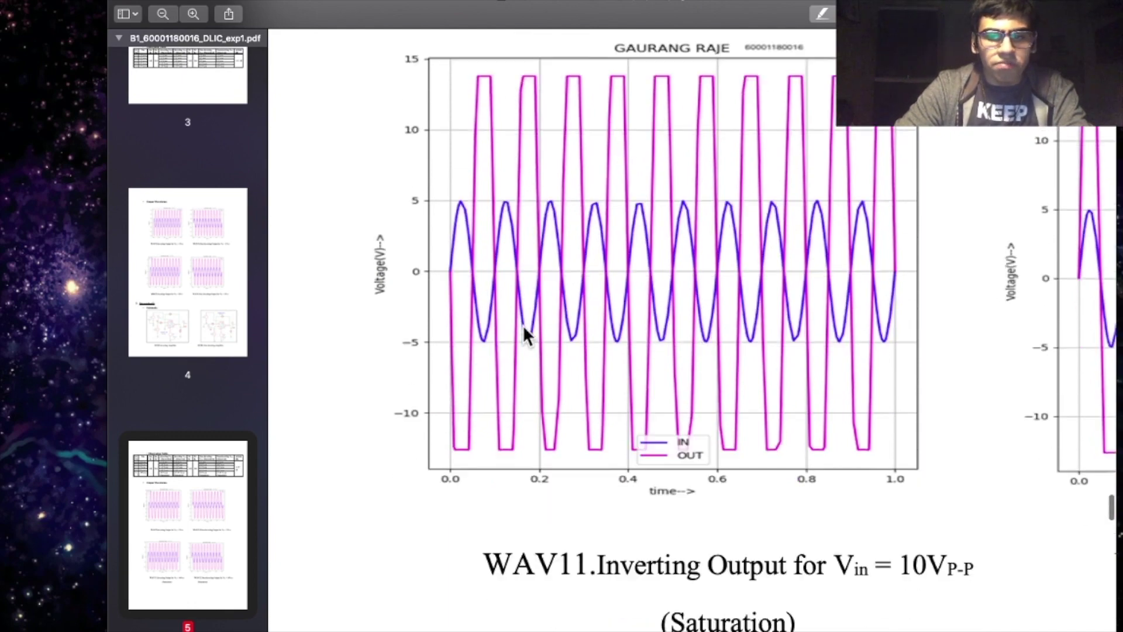
{"action": "scroll", "coordinate": [824, 560], "scroll_direction": "up", "scroll_amount": 2}
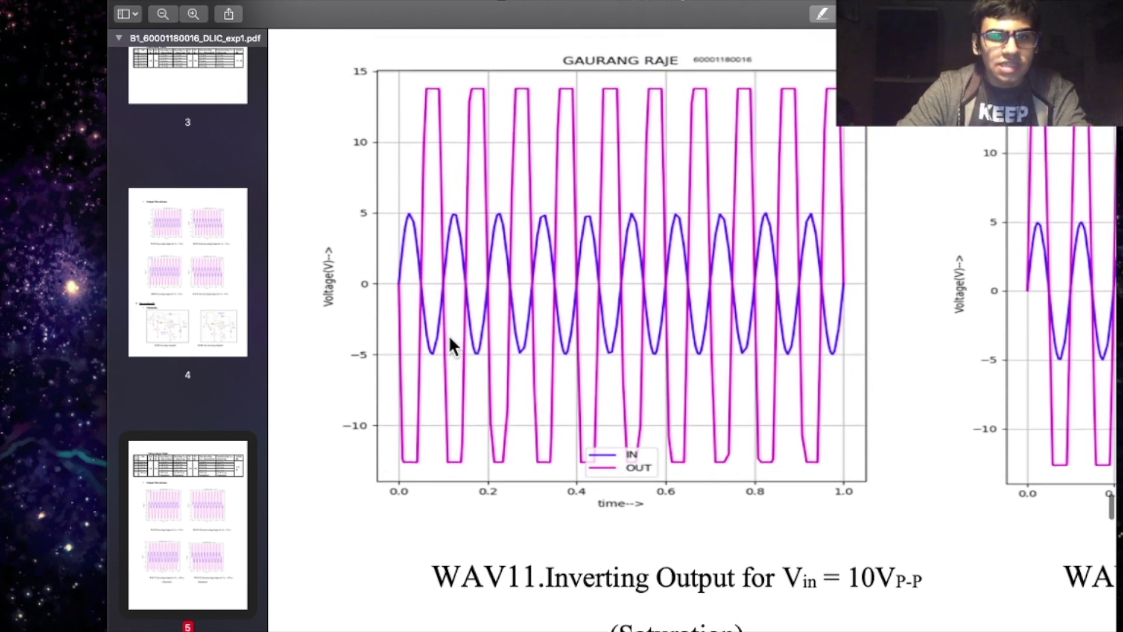
{"action": "scroll", "coordinate": [424, 90], "scroll_direction": "up", "scroll_amount": 10}
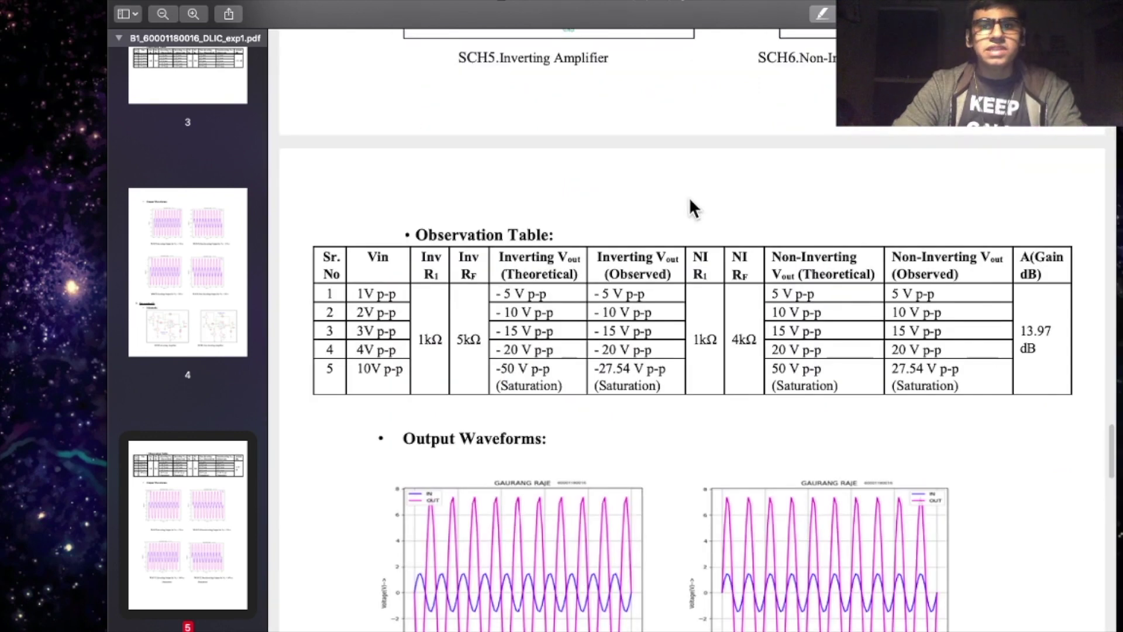